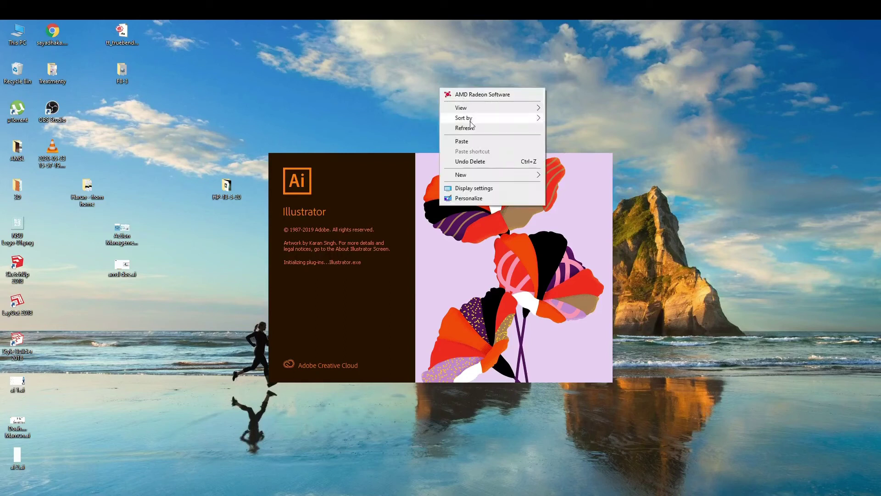
Step: Refresh the desktop icons and hide the File Explorer window
{"action": "left_click", "coordinate": [473, 128]}
{"action": "right_click", "coordinate": [421, 90]}
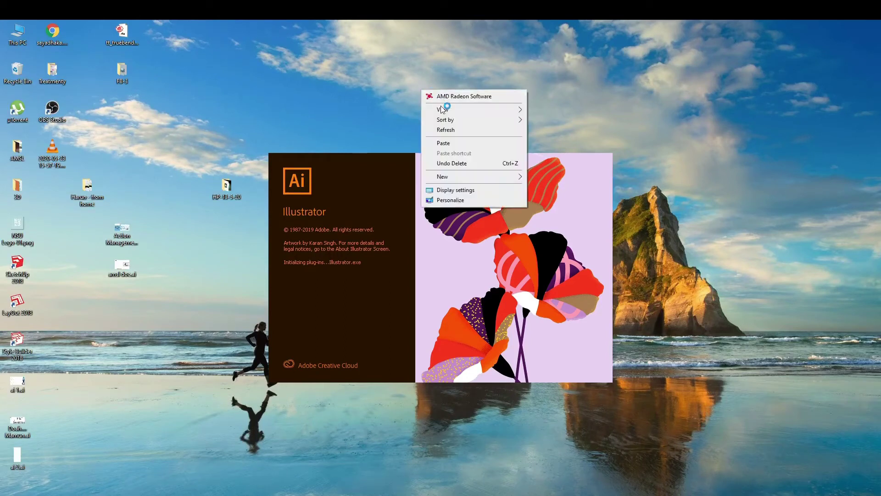
{"action": "left_click", "coordinate": [448, 132]}
{"action": "right_click", "coordinate": [373, 73]}
{"action": "left_click", "coordinate": [415, 115]}
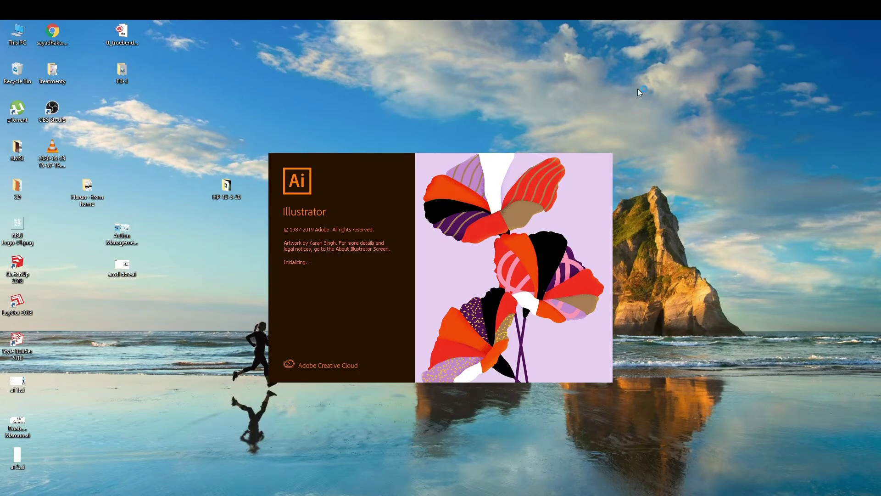
{"action": "right_click", "coordinate": [712, 73]}
{"action": "left_click", "coordinate": [757, 111]}
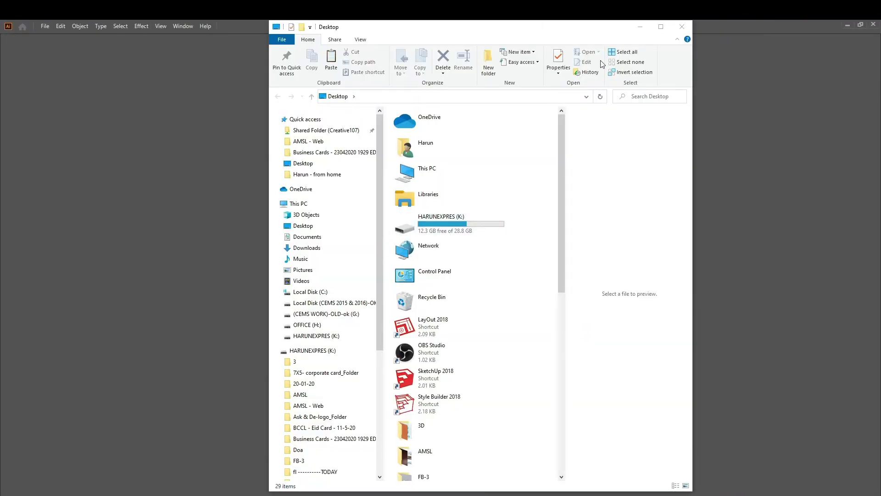
{"action": "left_click", "coordinate": [640, 27]}
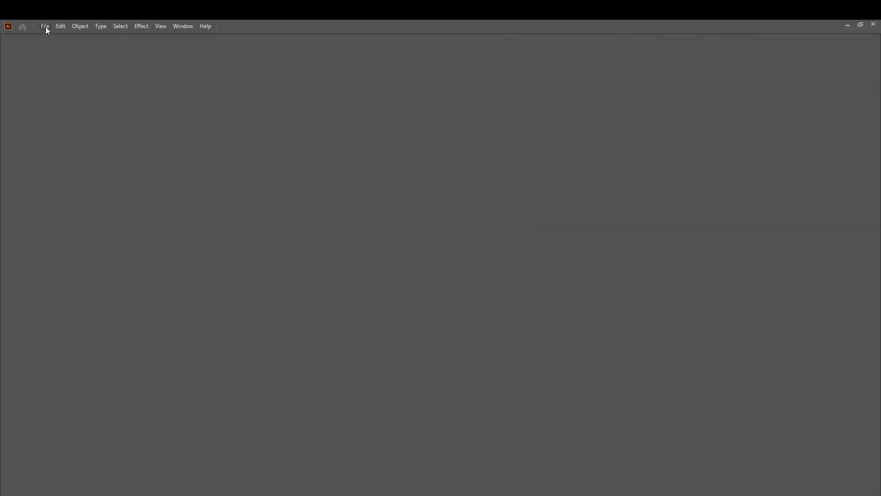
Step: Create a new blank 11.693 × 8.268 in landscape document and zoom out to see it
{"action": "left_click", "coordinate": [45, 26]}
{"action": "left_click", "coordinate": [67, 37]}
{"action": "left_click", "coordinate": [617, 396]}
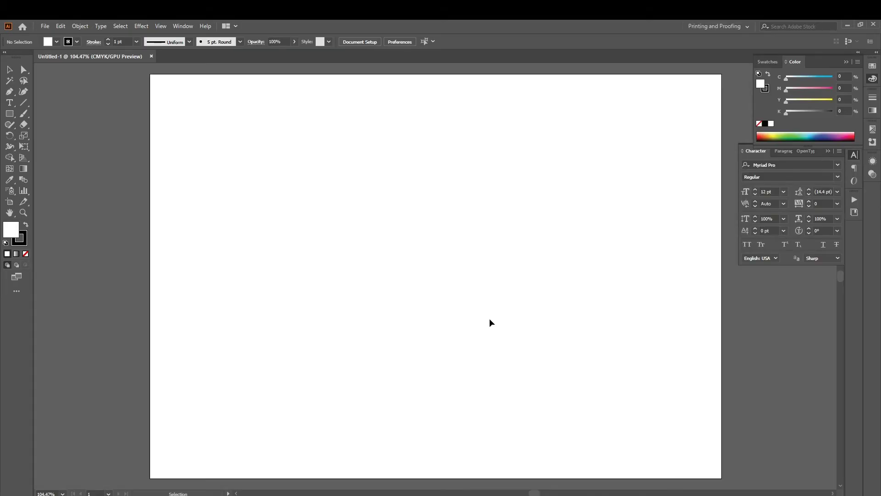
{"action": "key", "text": "ctrl+minus"}
{"action": "key", "text": "ctrl+minus"}
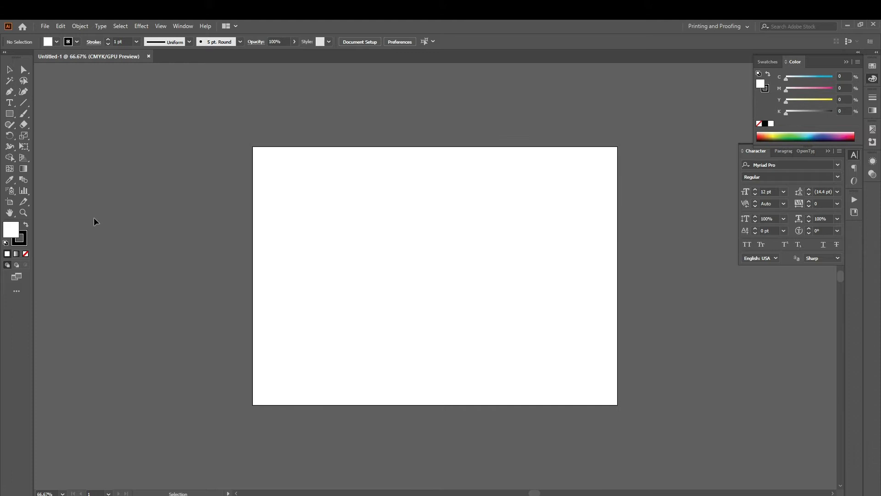
Step: Show the document rulers with the Artboard tool active and switch their units to pixels
{"action": "left_click", "coordinate": [10, 201]}
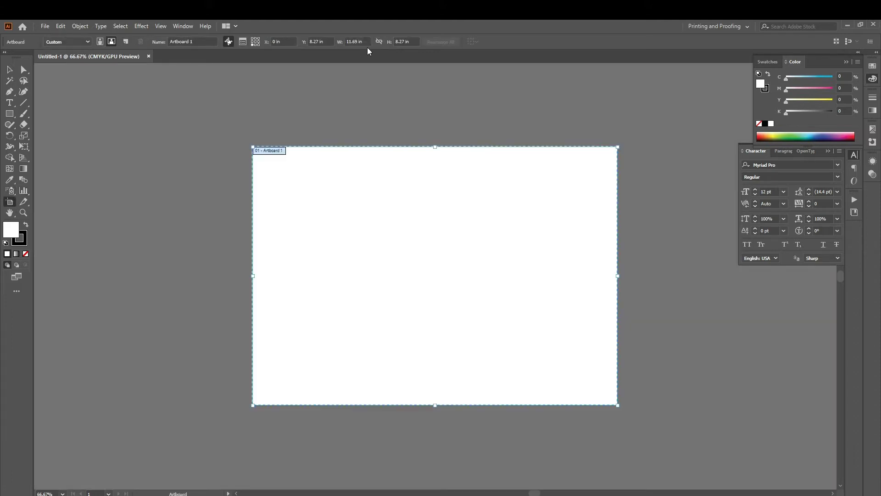
{"action": "key", "text": "ctrl+r"}
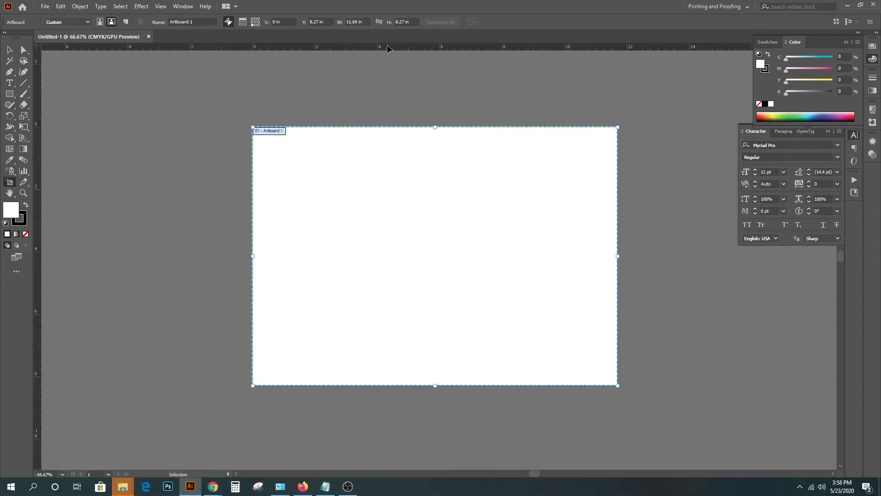
{"action": "right_click", "coordinate": [387, 48]}
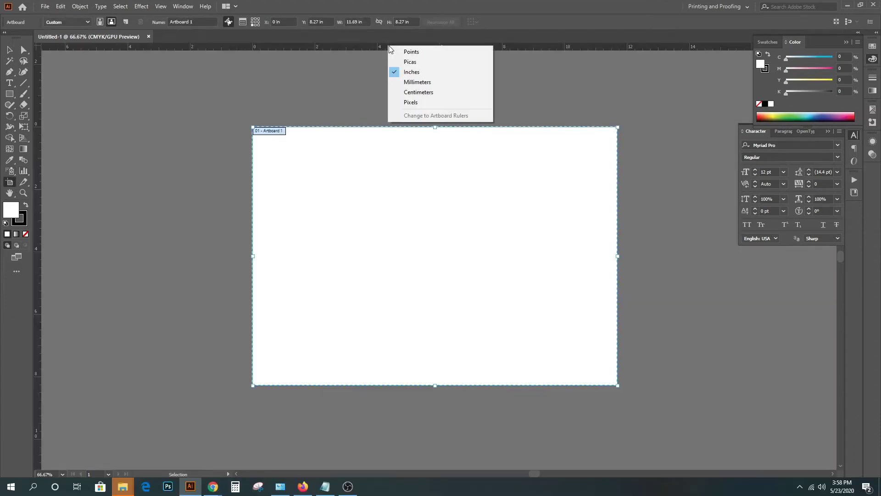
{"action": "left_click", "coordinate": [411, 102]}
Step: Resize the artboard to 1920 × 1080 px and zoom out to fit it
{"action": "left_click", "coordinate": [357, 21]}
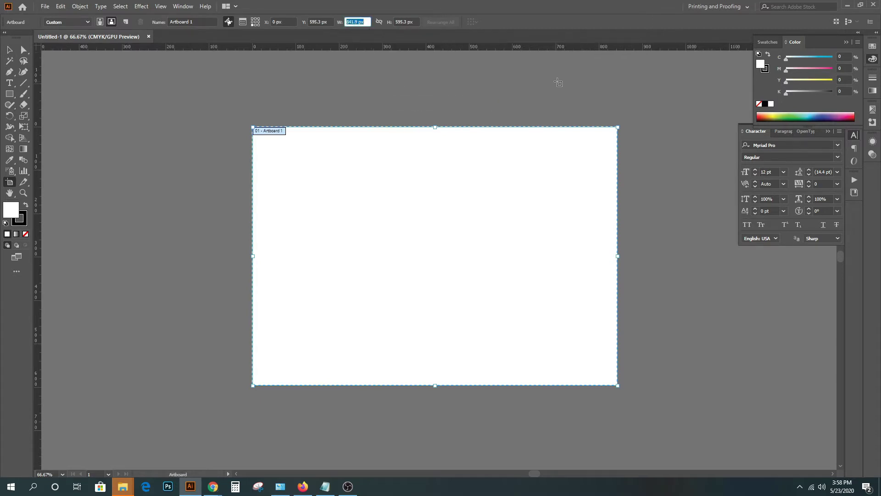
{"action": "type", "text": "1920"}
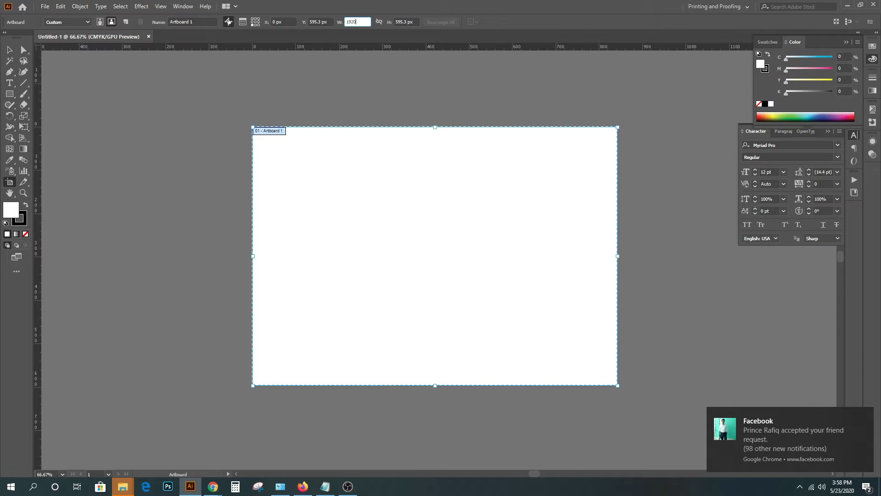
{"action": "key", "text": "Tab"}
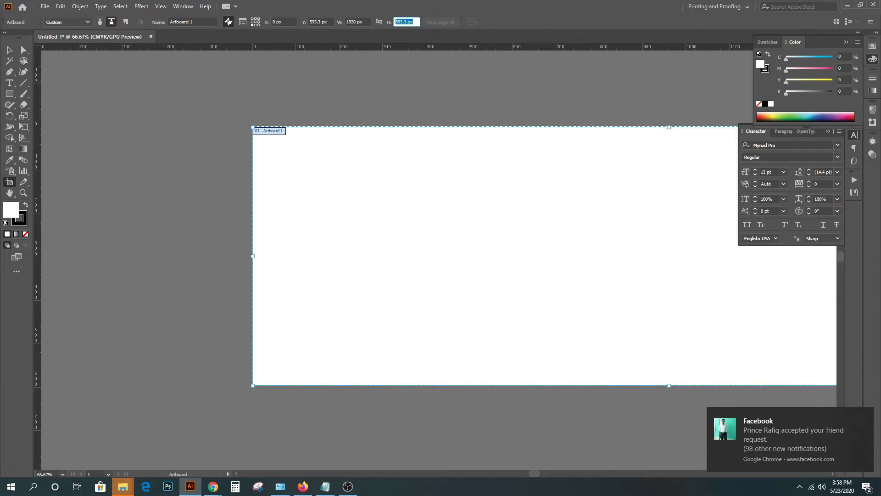
{"action": "type", "text": "1080"}
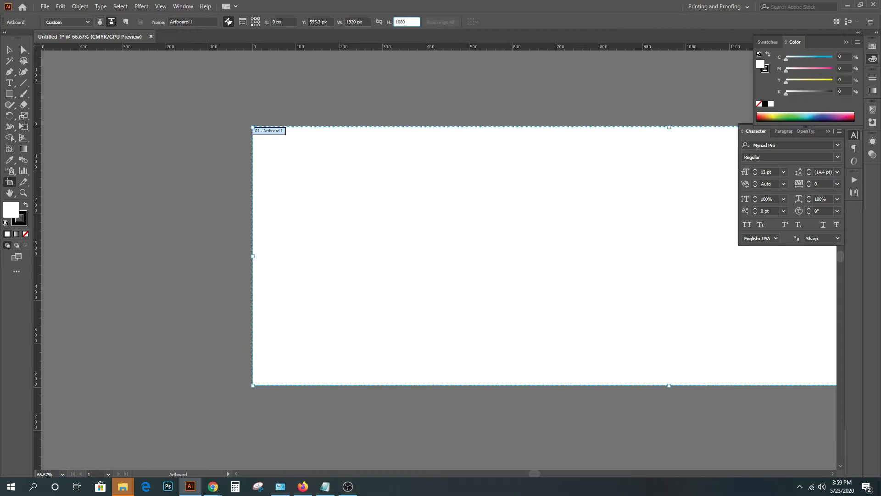
{"action": "key", "text": "Return"}
{"action": "key", "text": "ctrl+minus"}
{"action": "key", "text": "ctrl+minus"}
{"action": "key", "text": "ctrl+minus"}
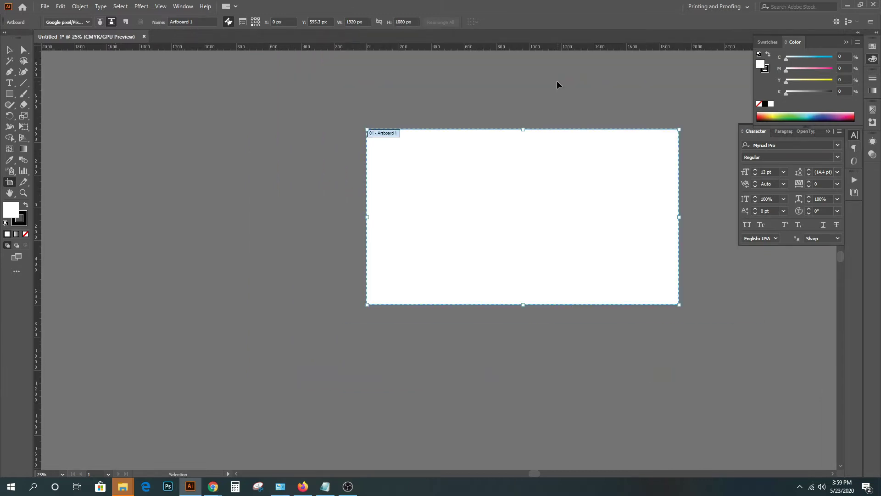
{"action": "left_click_drag", "start_coordinate": [585, 196], "coordinate": [422, 196]}
{"action": "key", "text": "Escape"}
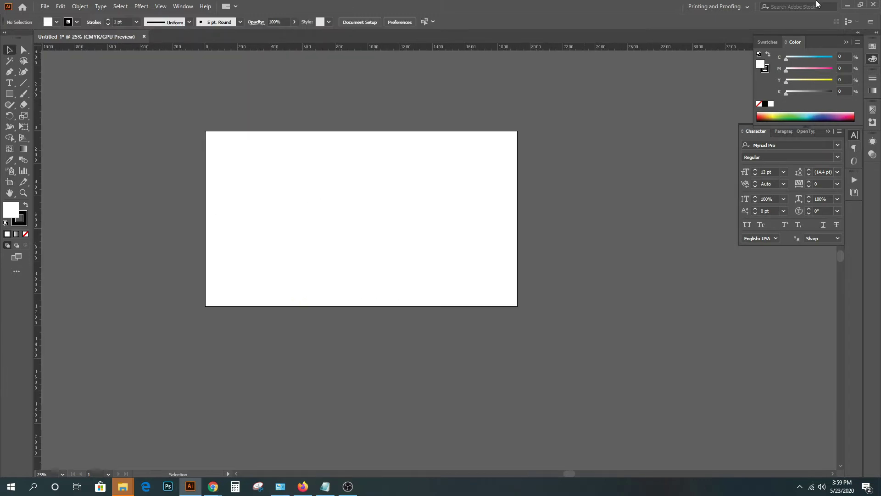
Step: Minimise Illustrator, open File Explorer and browse the HARUNEXPRES (K:) drive
{"action": "left_click", "coordinate": [849, 6]}
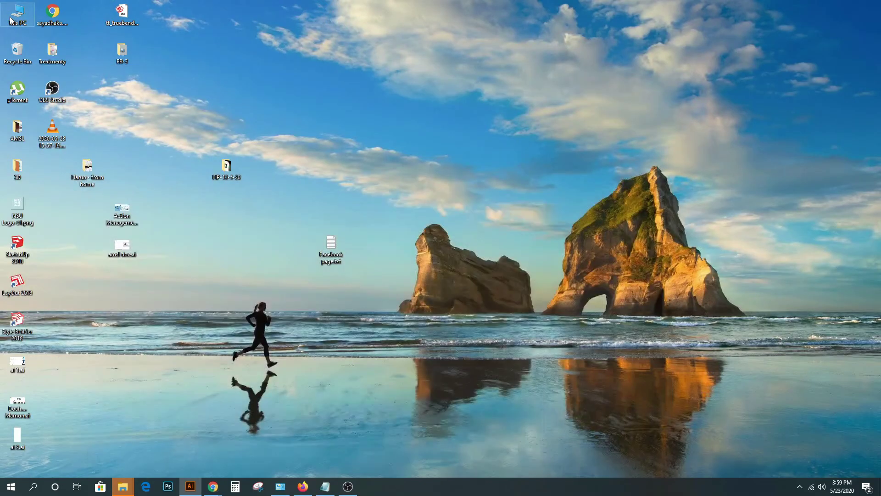
{"action": "key", "text": "super+e"}
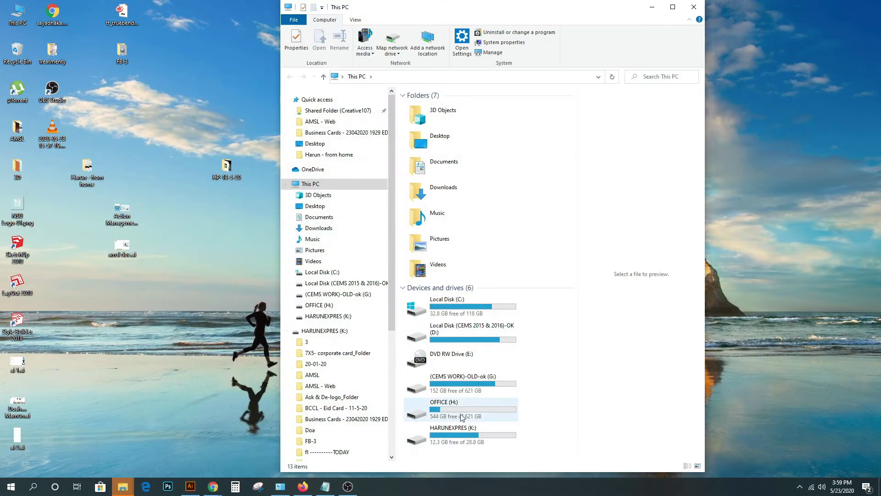
{"action": "double_click", "coordinate": [458, 434]}
{"action": "scroll", "coordinate": [436, 220], "scroll_direction": "down", "scroll_amount": 5}
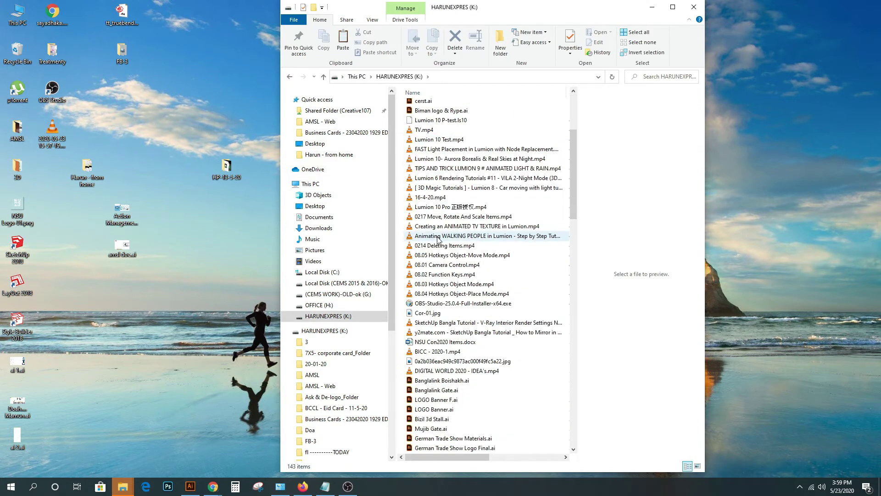
{"action": "scroll", "coordinate": [438, 232], "scroll_direction": "down", "scroll_amount": 5}
{"action": "scroll", "coordinate": [440, 239], "scroll_direction": "down", "scroll_amount": 5}
{"action": "scroll", "coordinate": [440, 240], "scroll_direction": "down", "scroll_amount": 5}
{"action": "scroll", "coordinate": [439, 240], "scroll_direction": "down", "scroll_amount": 3}
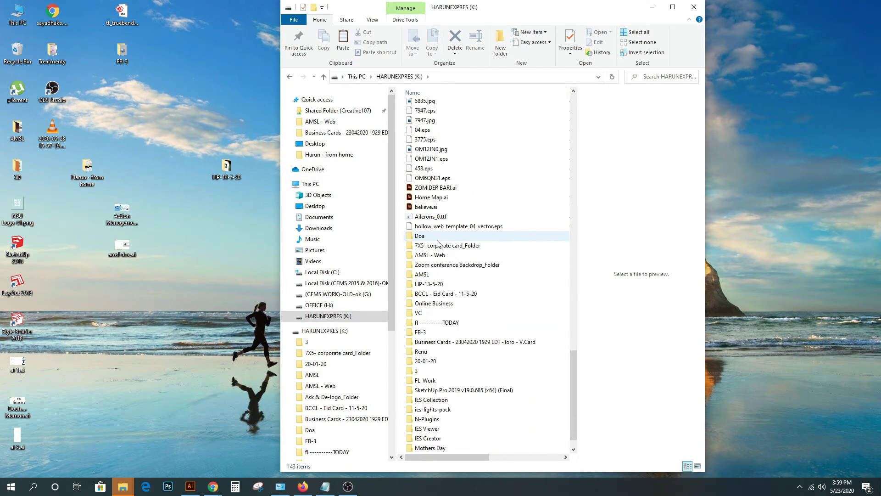
Step: Open 2524.eps from BCCL - Eid Card - 11-5-20 > Eid Vector in Adobe Illustrator 2020
{"action": "double_click", "coordinate": [430, 295]}
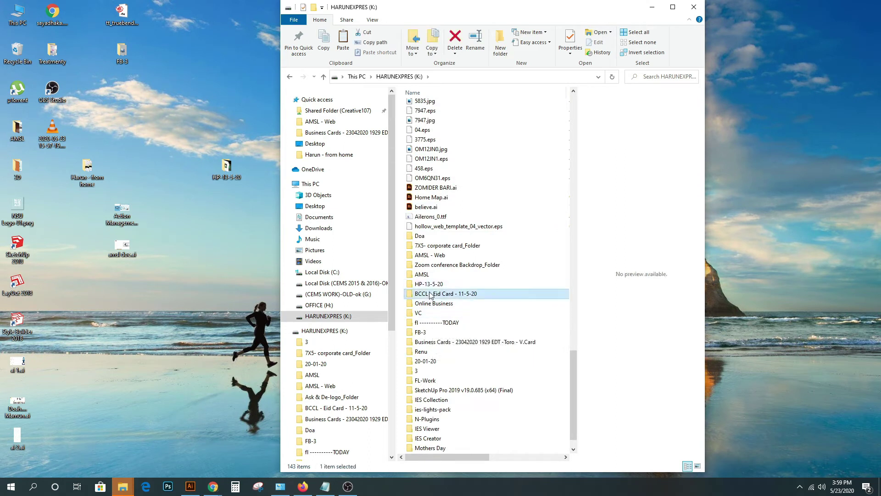
{"action": "double_click", "coordinate": [422, 116]}
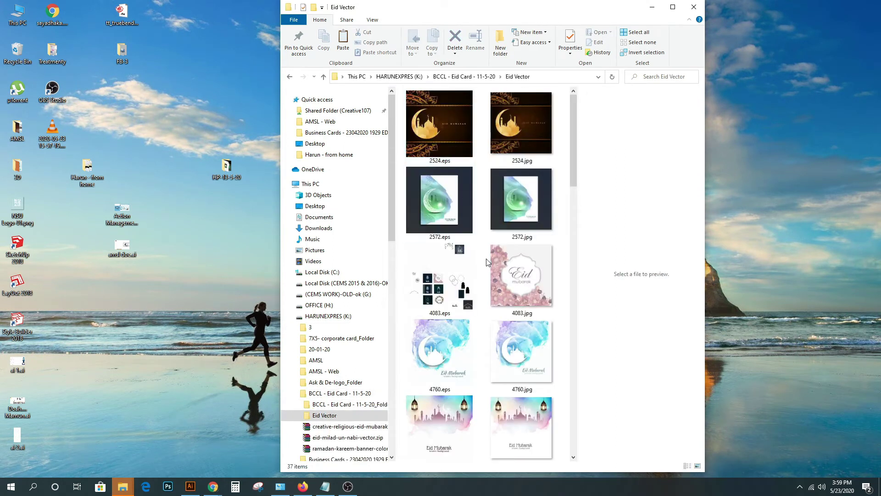
{"action": "left_click", "coordinate": [435, 121]}
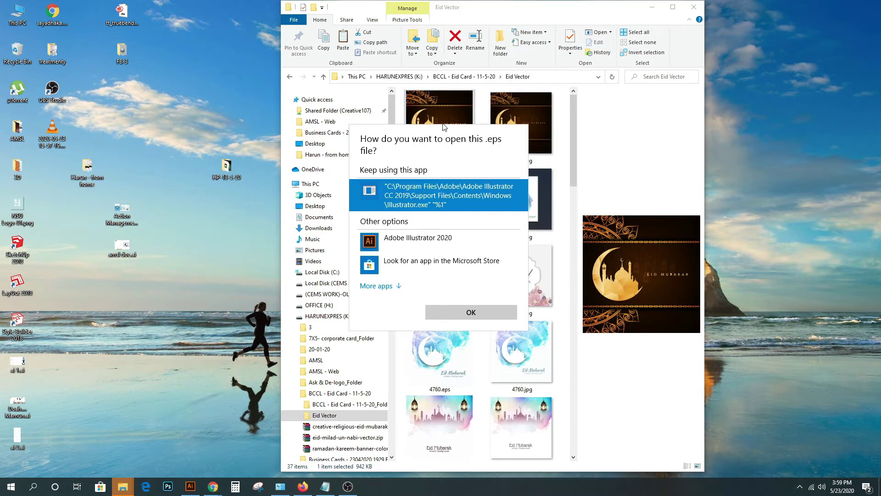
{"action": "left_click", "coordinate": [385, 242]}
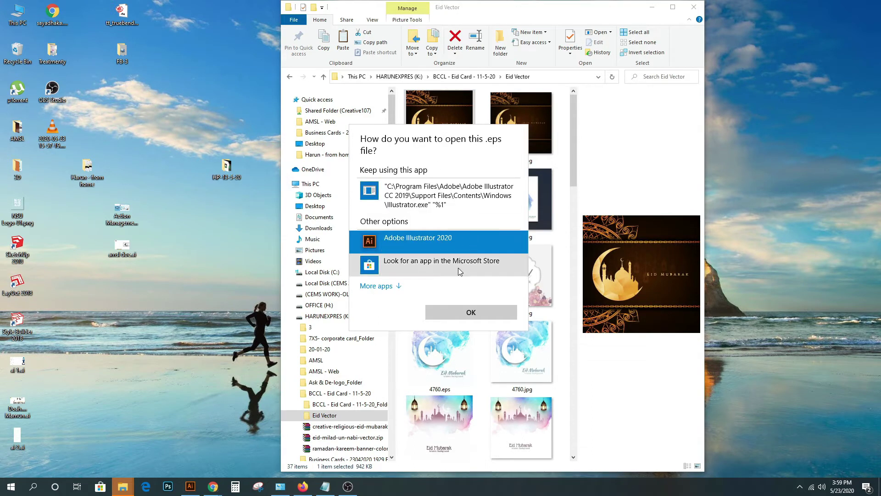
{"action": "left_click", "coordinate": [457, 314]}
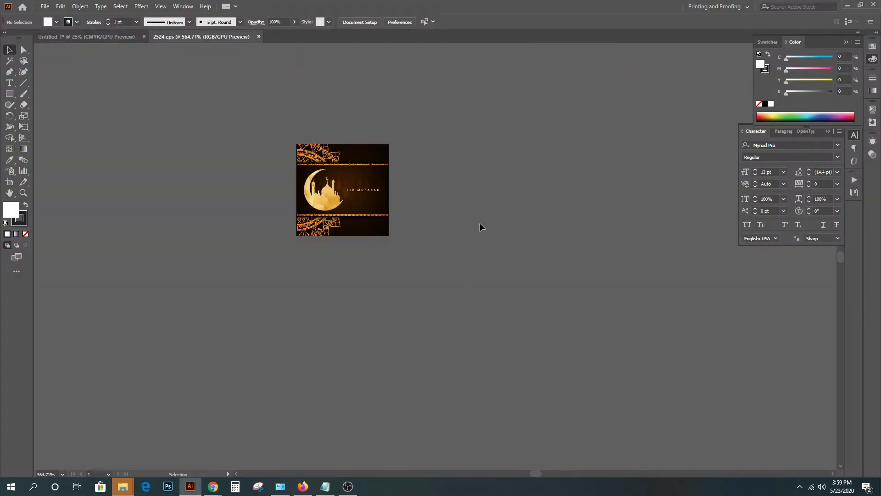
Step: Cut all the card artwork from 2524.eps and close it without saving
{"action": "key", "text": "ctrl+a"}
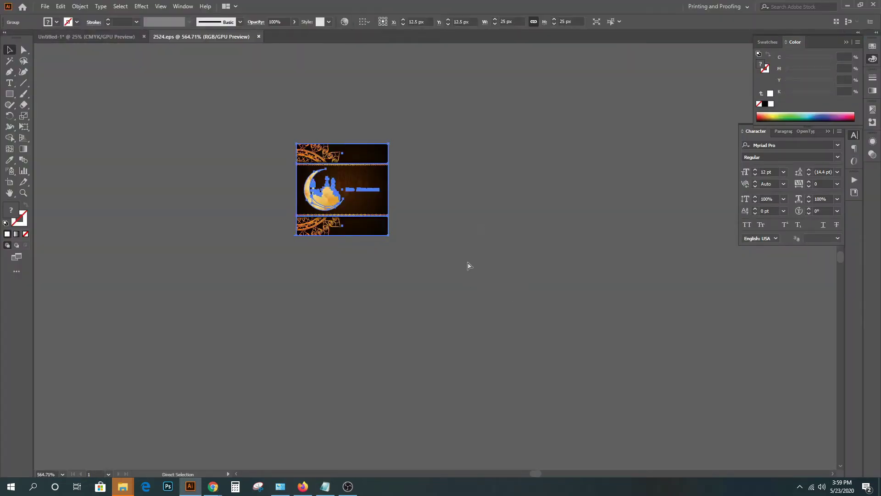
{"action": "key", "text": "Delete"}
{"action": "key", "text": "ctrl+w"}
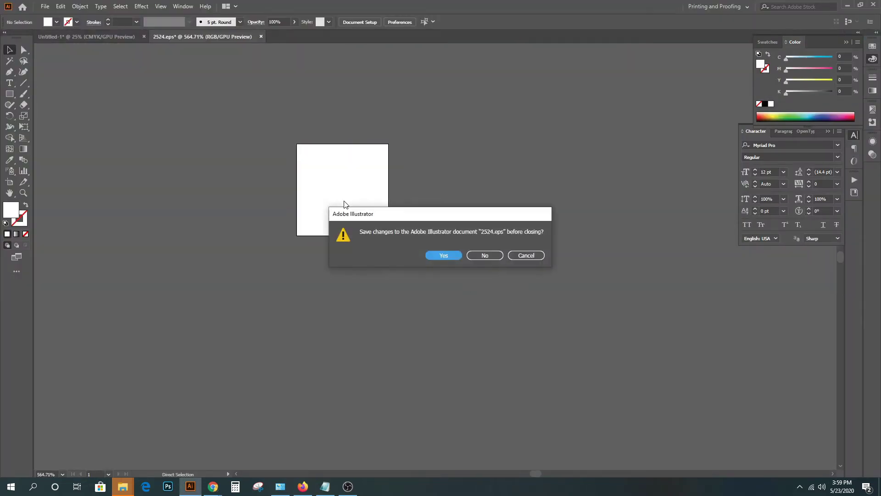
{"action": "left_click", "coordinate": [486, 256]}
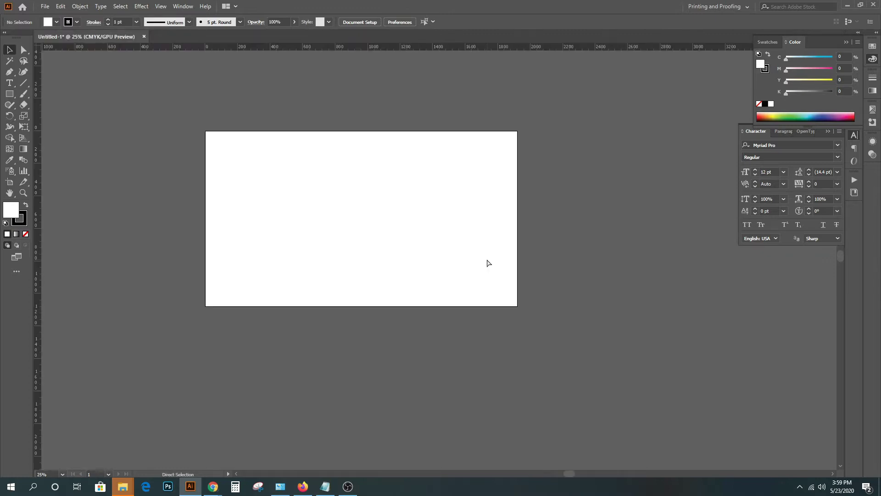
Step: Paste the card artwork into Untitled-1, enlarge it, then remove it again
{"action": "key", "text": "ctrl+v"}
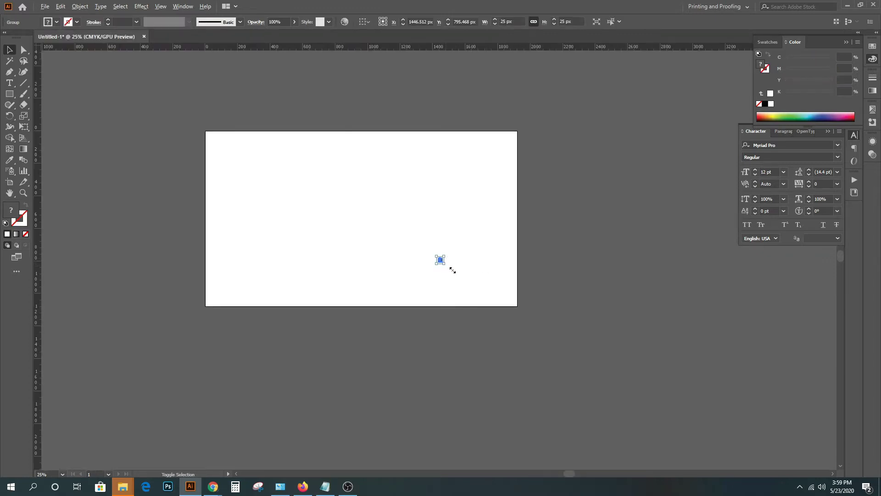
{"action": "left_click_drag", "start_coordinate": [453, 271], "coordinate": [533, 351]}
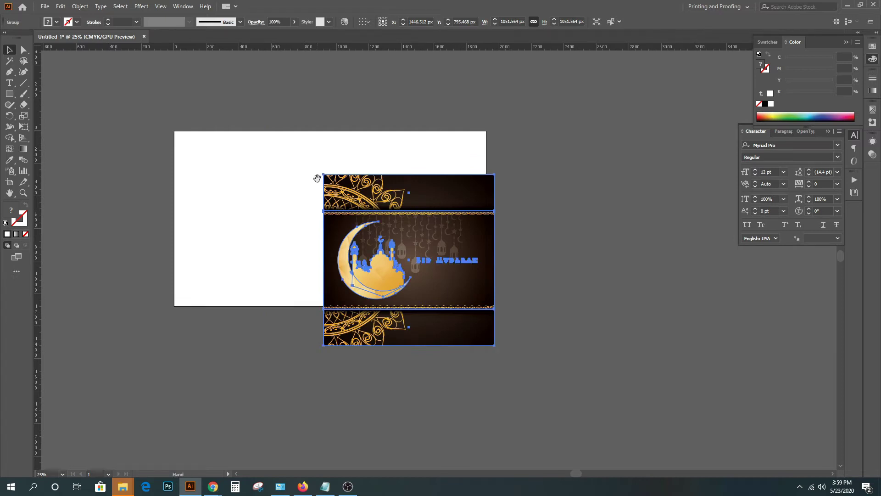
{"action": "key", "text": "Delete"}
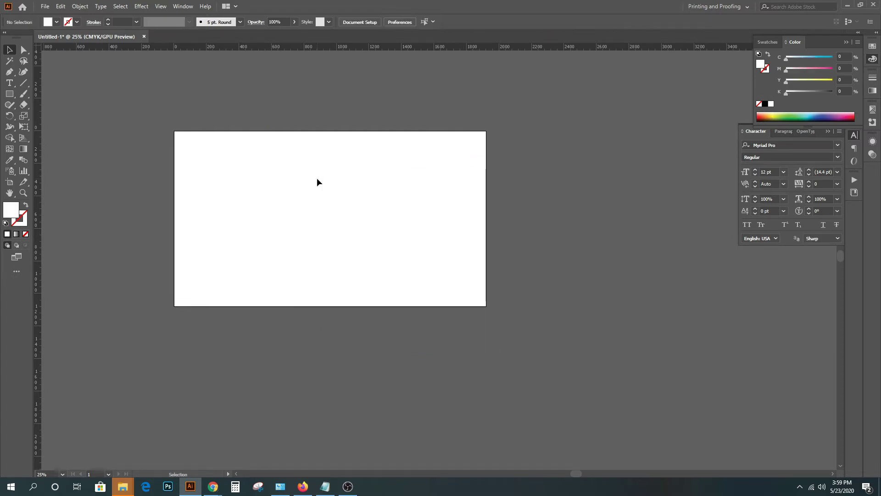
{"action": "left_click", "coordinate": [45, 5]}
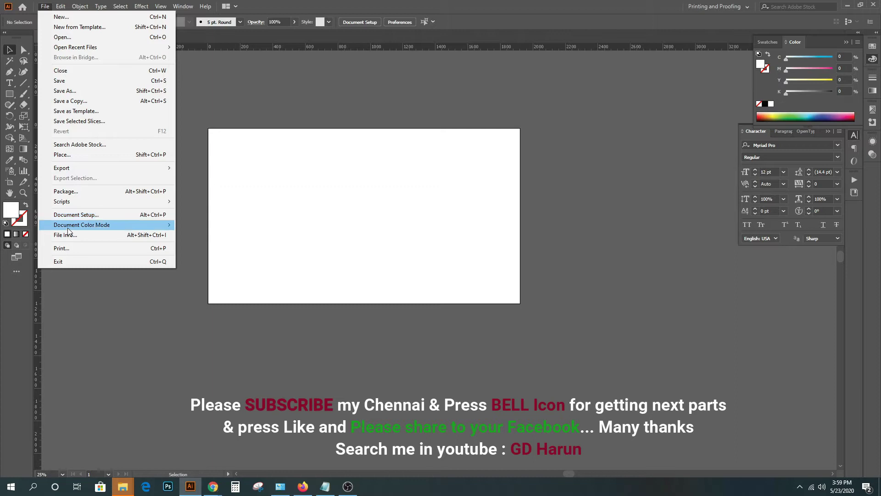
Step: Set RGB colour mode, paste the Eid artwork scaled to 1919.566 px wide, and ungroup it
{"action": "mouse_move", "coordinate": [81, 224]}
{"action": "left_click", "coordinate": [207, 235]}
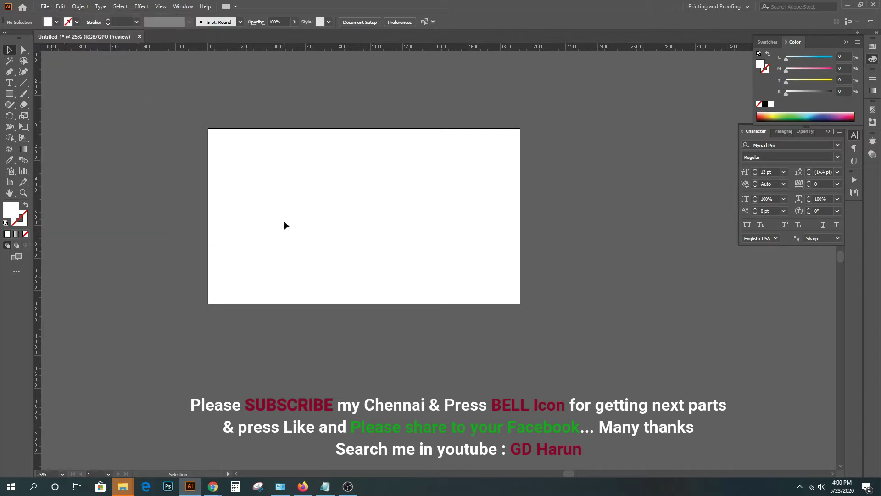
{"action": "key", "text": "ctrl+v"}
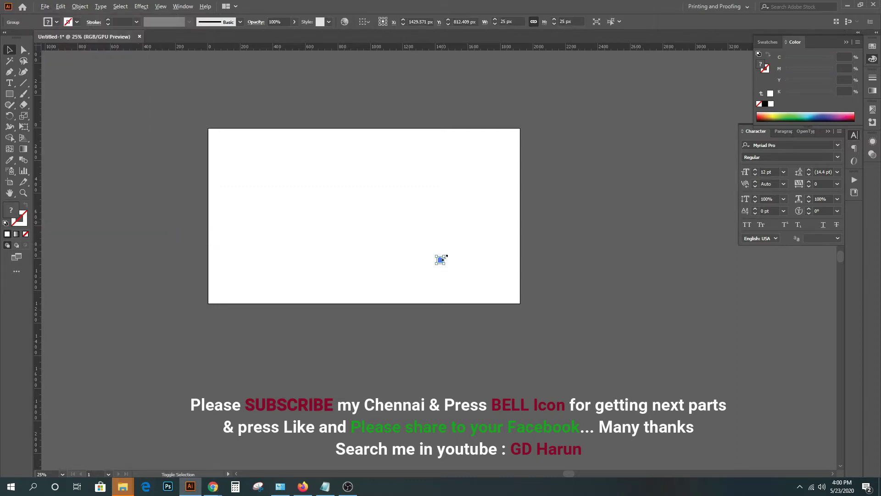
{"action": "left_click_drag", "start_coordinate": [443, 259], "coordinate": [302, 227]}
{"action": "left_click_drag", "start_coordinate": [372, 225], "coordinate": [519, 212]}
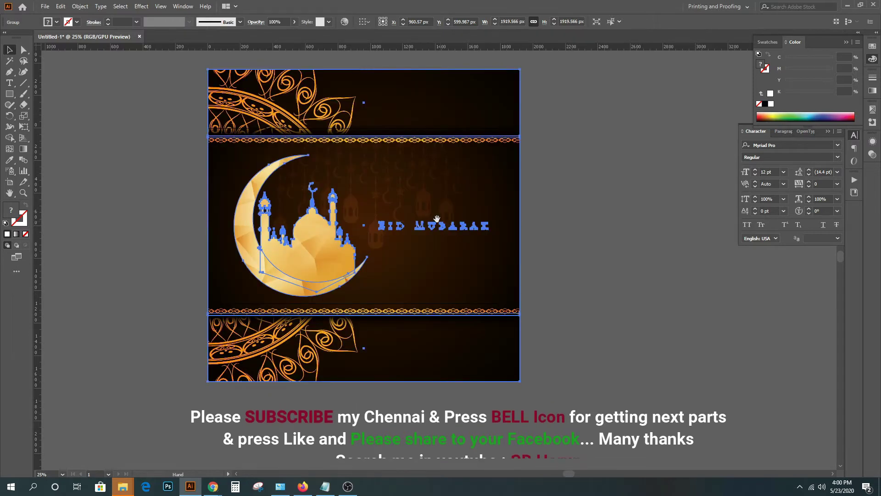
{"action": "left_click_drag", "start_coordinate": [437, 219], "coordinate": [454, 233]}
{"action": "right_click", "coordinate": [391, 198]}
{"action": "left_click", "coordinate": [414, 272]}
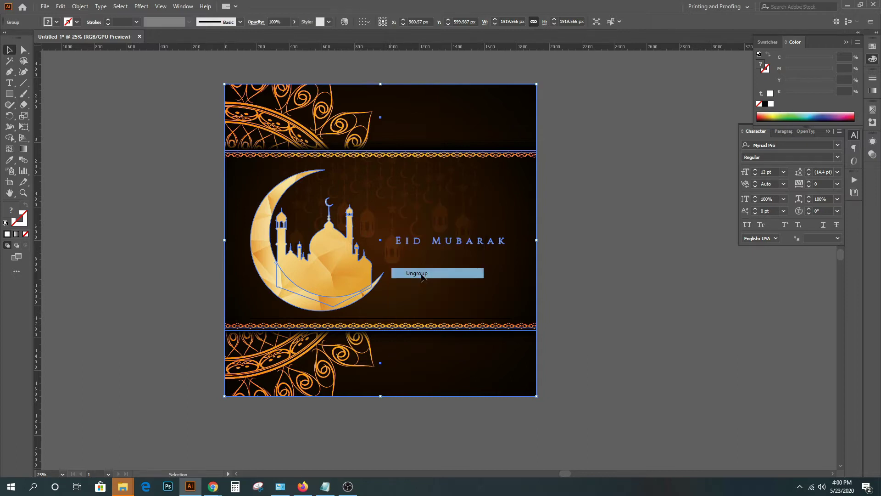
{"action": "left_click", "coordinate": [586, 224]}
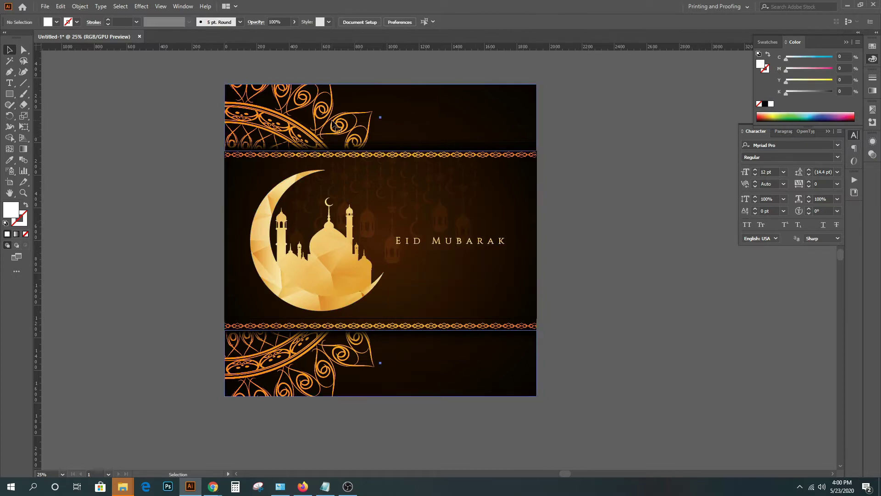
Step: Delete the top band, mandala ornaments and white bottom panel in isolation mode
{"action": "left_click", "coordinate": [334, 124]}
{"action": "double_click", "coordinate": [333, 124]}
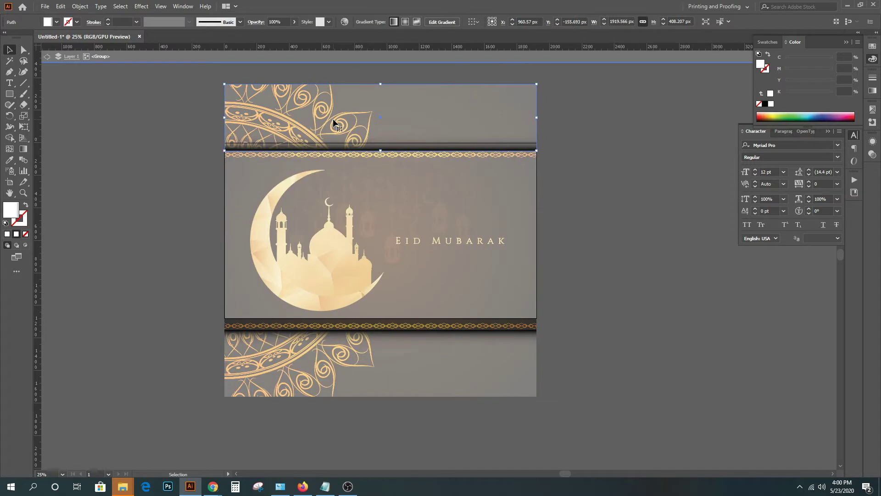
{"action": "key", "text": "Delete"}
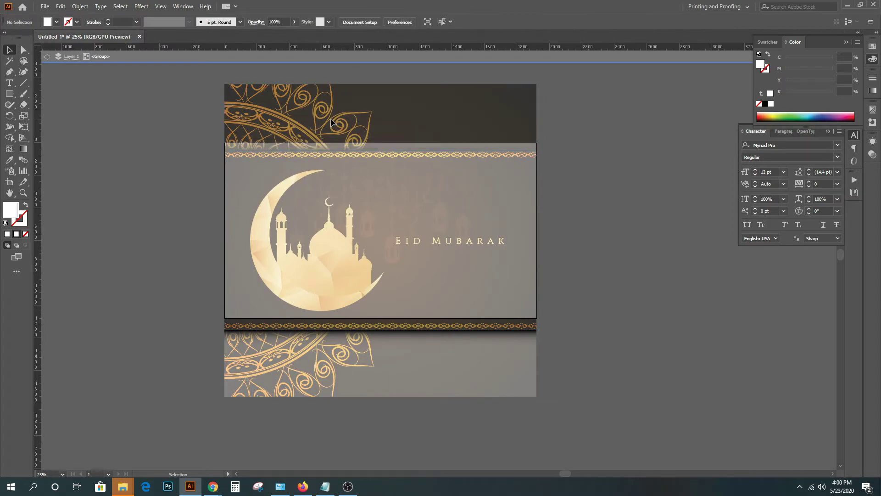
{"action": "key", "text": "ctrl+z"}
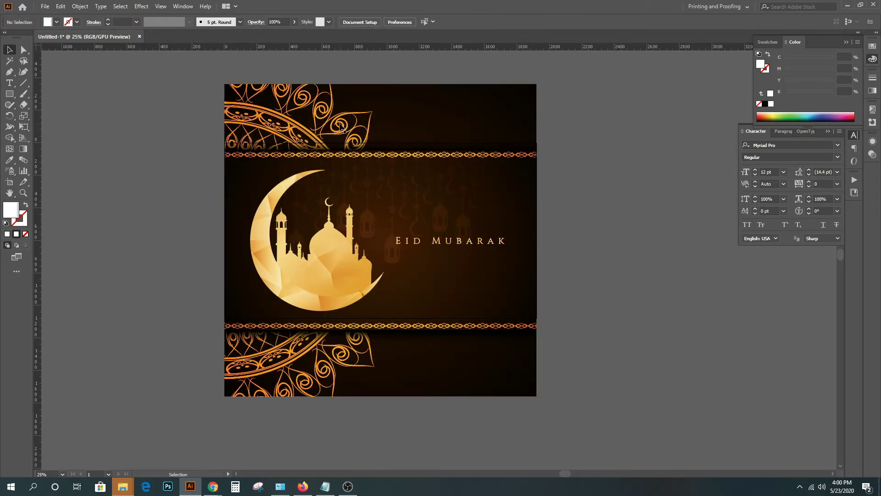
{"action": "double_click", "coordinate": [342, 124]}
{"action": "key", "text": "Delete"}
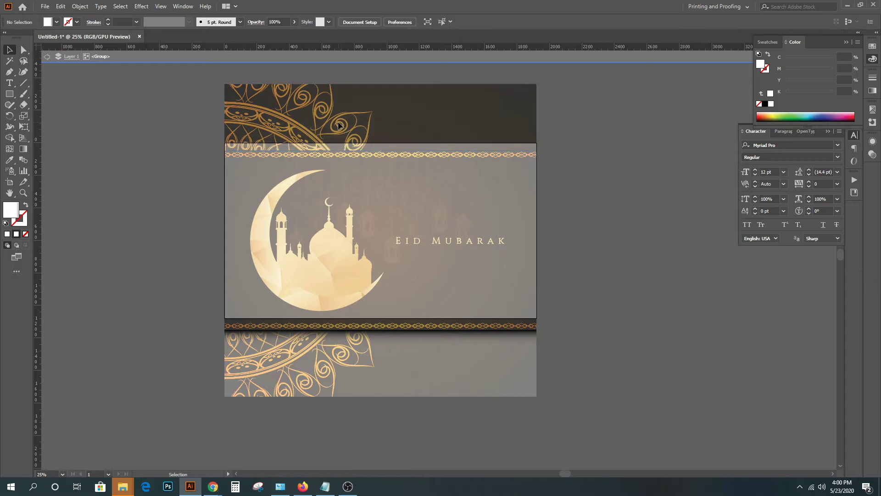
{"action": "key", "text": "Escape"}
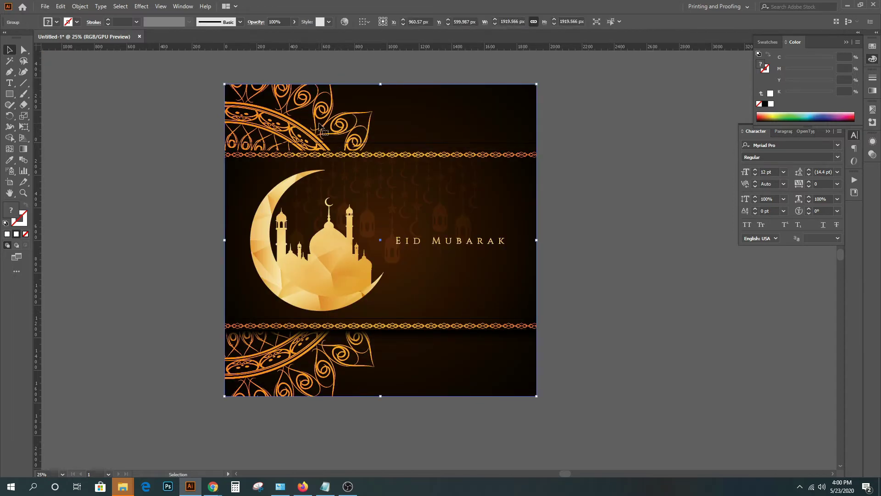
{"action": "key", "text": "Delete"}
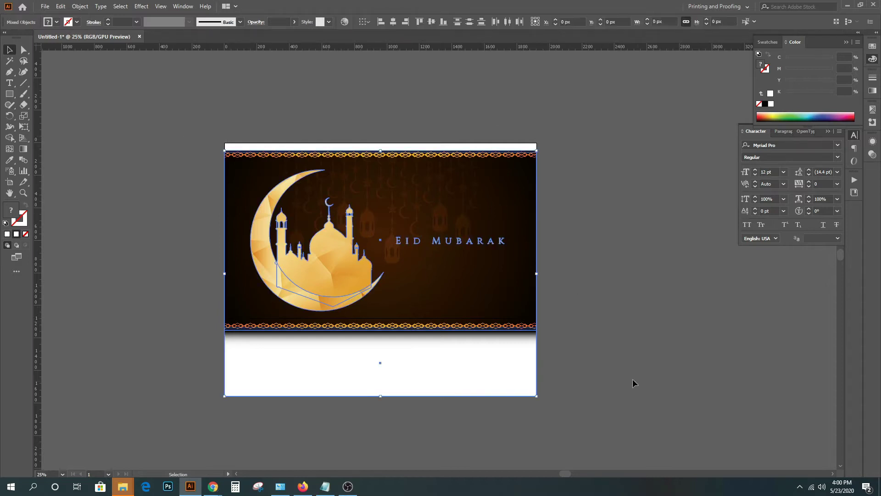
{"action": "double_click", "coordinate": [486, 380]}
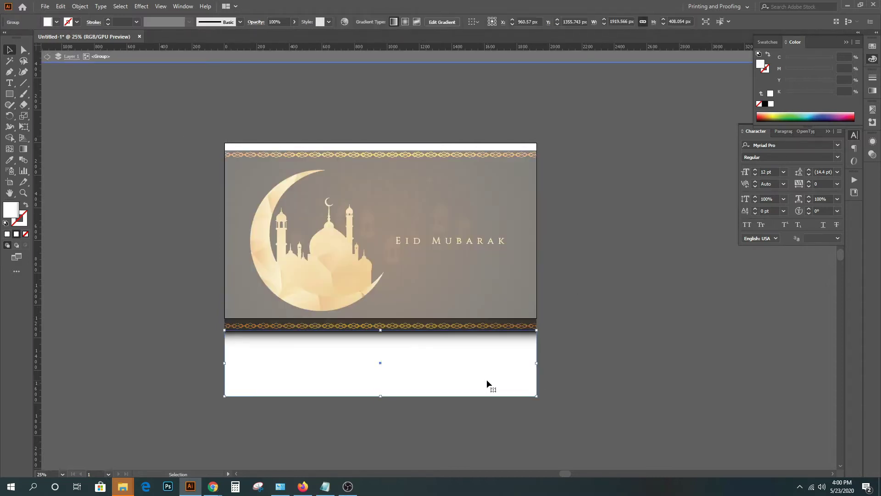
{"action": "key", "text": "Delete"}
{"action": "key", "text": "Escape"}
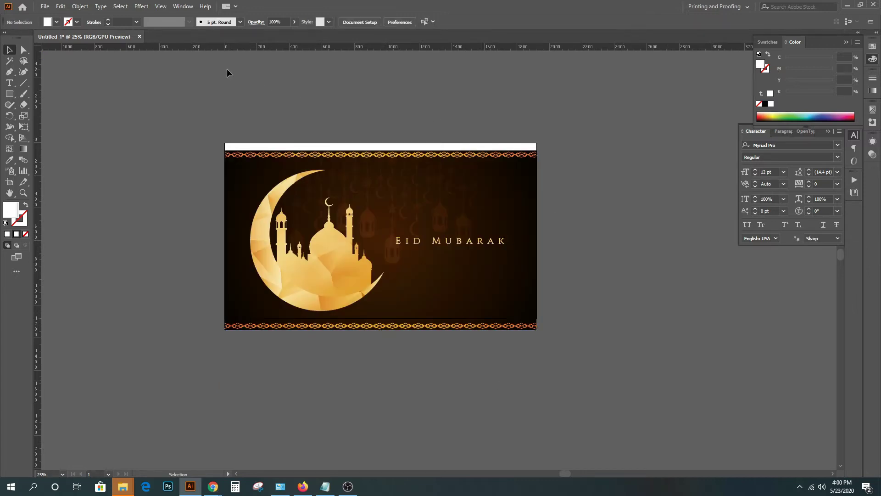
Step: Stretch the artwork up over the white strip and move the Eid Mubarak text onto the pasteboard
{"action": "key", "text": "ctrl+a"}
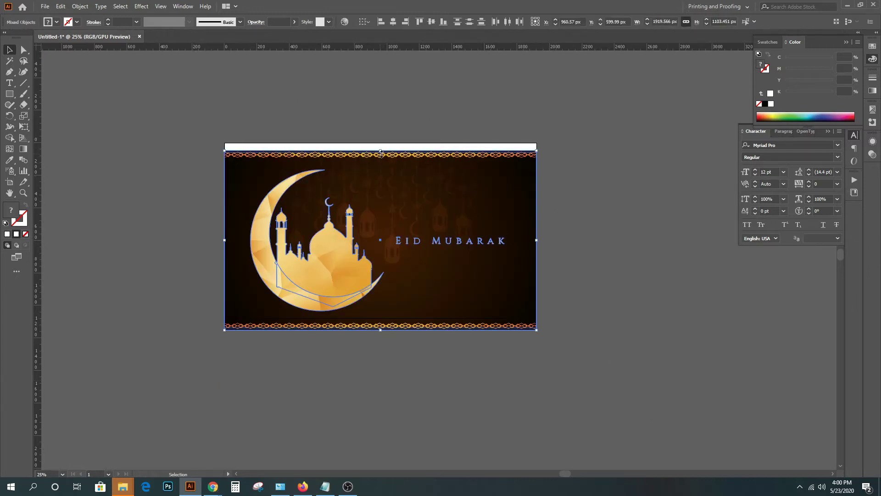
{"action": "left_click_drag", "start_coordinate": [382, 150], "coordinate": [381, 142]}
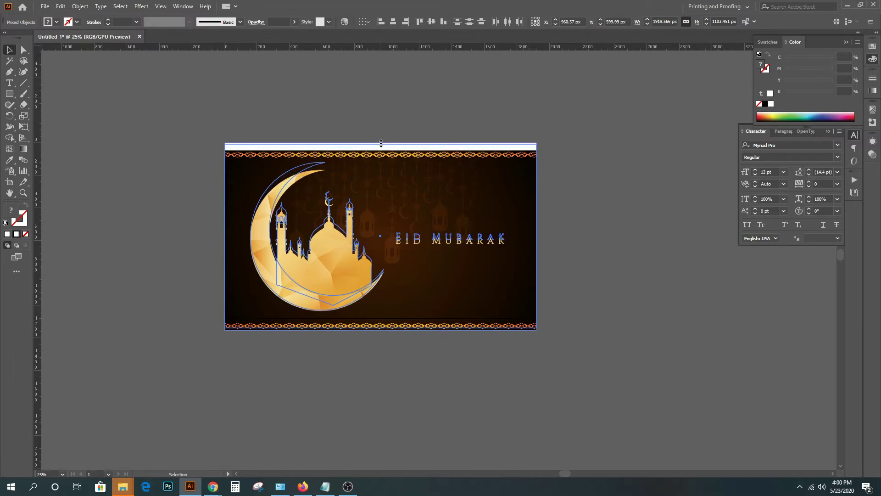
{"action": "left_click", "coordinate": [581, 319]}
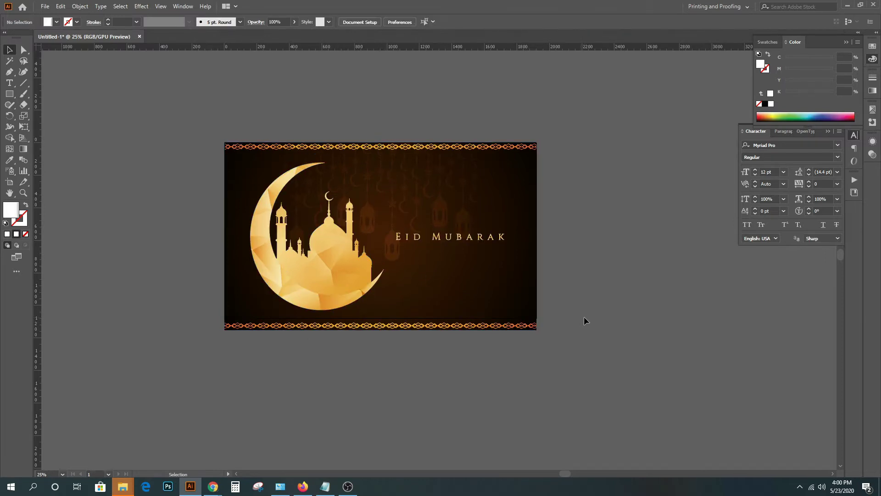
{"action": "scroll", "coordinate": [460, 276], "scroll_direction": "up", "scroll_amount": 1}
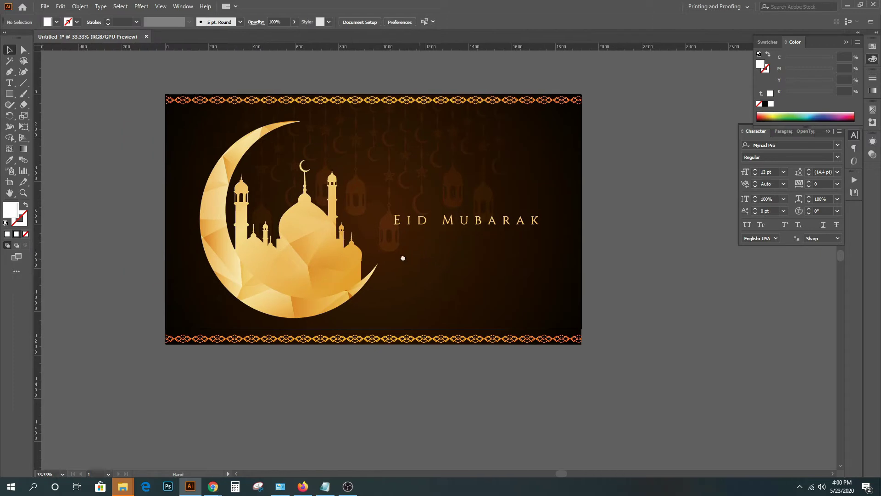
{"action": "left_click", "coordinate": [410, 223]}
{"action": "left_click_drag", "start_coordinate": [411, 222], "coordinate": [632, 96]}
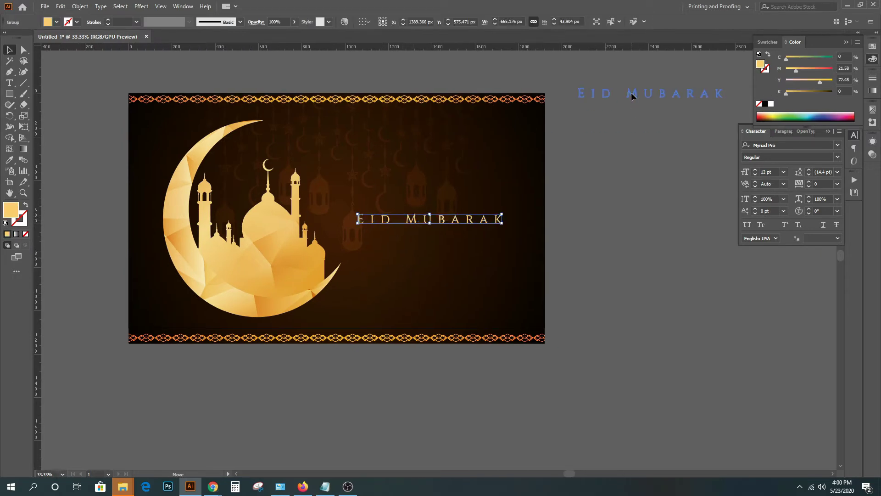
{"action": "left_click", "coordinate": [599, 224]}
{"action": "left_click_drag", "start_coordinate": [592, 225], "coordinate": [599, 253]}
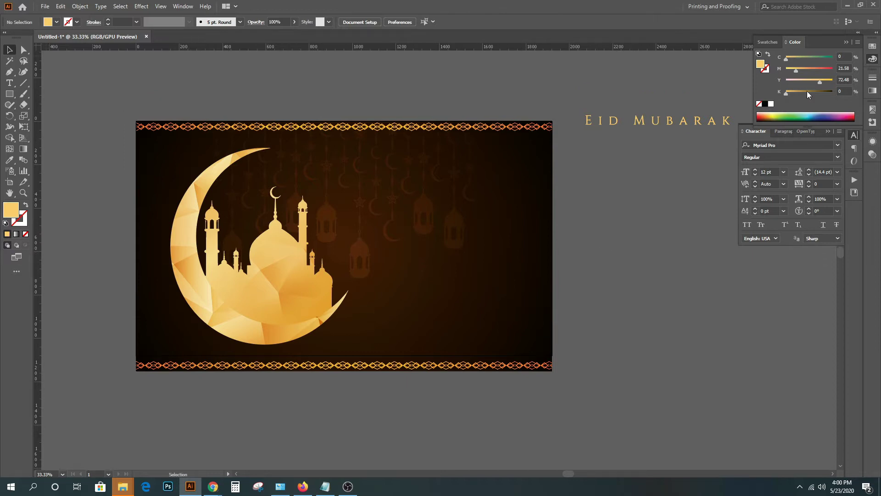
{"action": "left_click", "coordinate": [848, 5]}
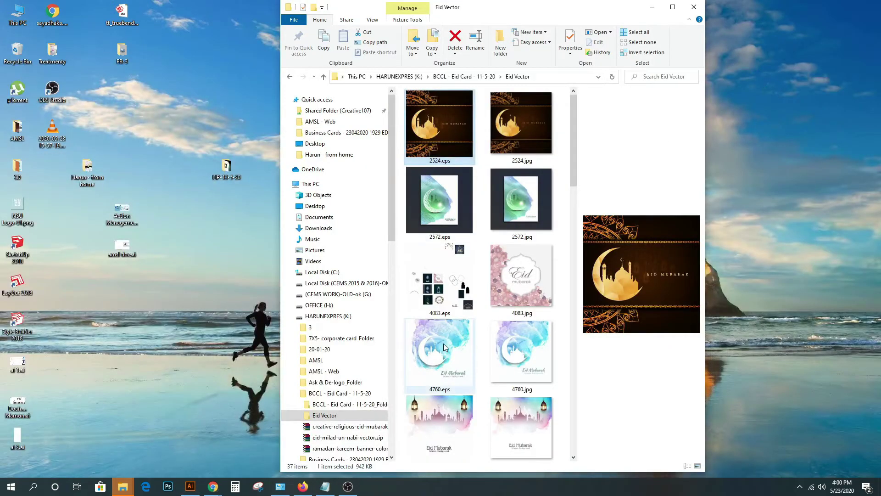
Step: Find 4083.eps in the Eid Vector folder and open it with Adobe Illustrator 2020
{"action": "scroll", "coordinate": [489, 309], "scroll_direction": "down", "scroll_amount": 5}
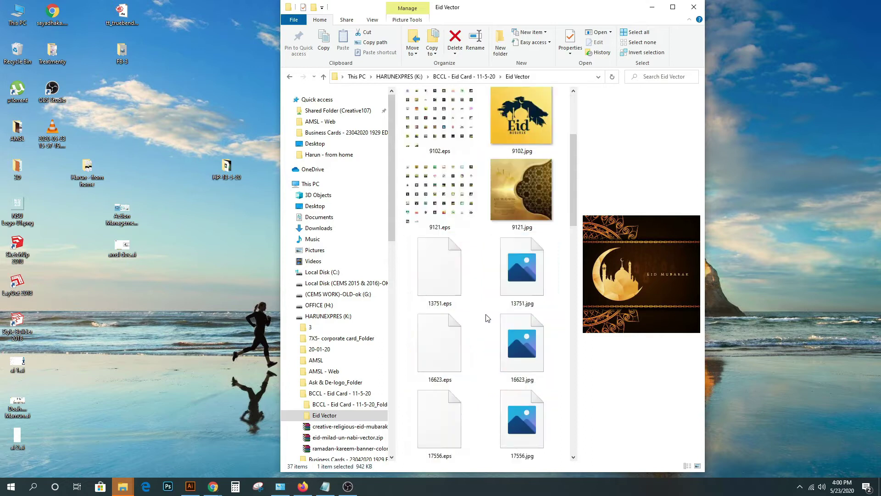
{"action": "scroll", "coordinate": [489, 313], "scroll_direction": "down", "scroll_amount": 5}
{"action": "scroll", "coordinate": [487, 317], "scroll_direction": "down", "scroll_amount": 5}
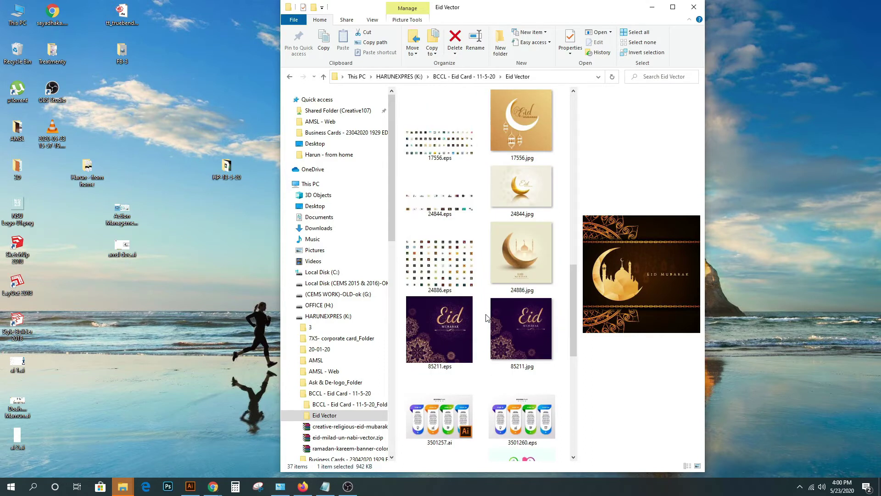
{"action": "scroll", "coordinate": [487, 318], "scroll_direction": "down", "scroll_amount": 5}
{"action": "scroll", "coordinate": [488, 318], "scroll_direction": "down", "scroll_amount": 2}
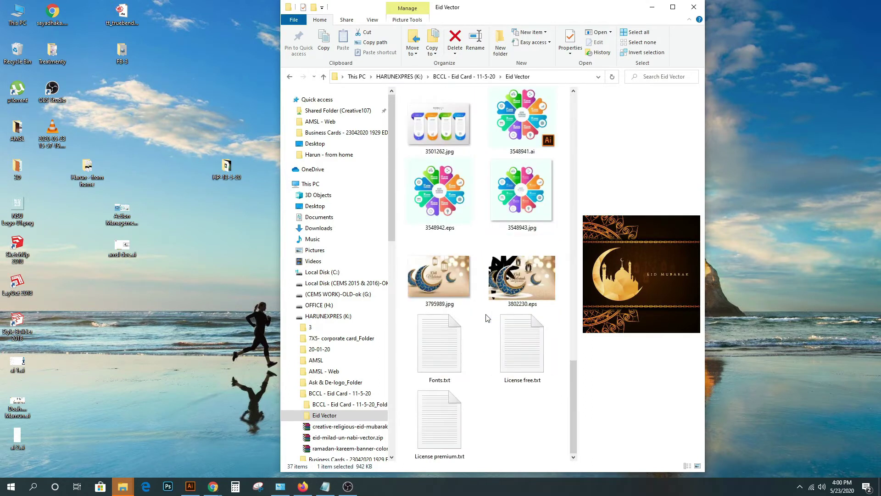
{"action": "scroll", "coordinate": [487, 318], "scroll_direction": "up", "scroll_amount": 7}
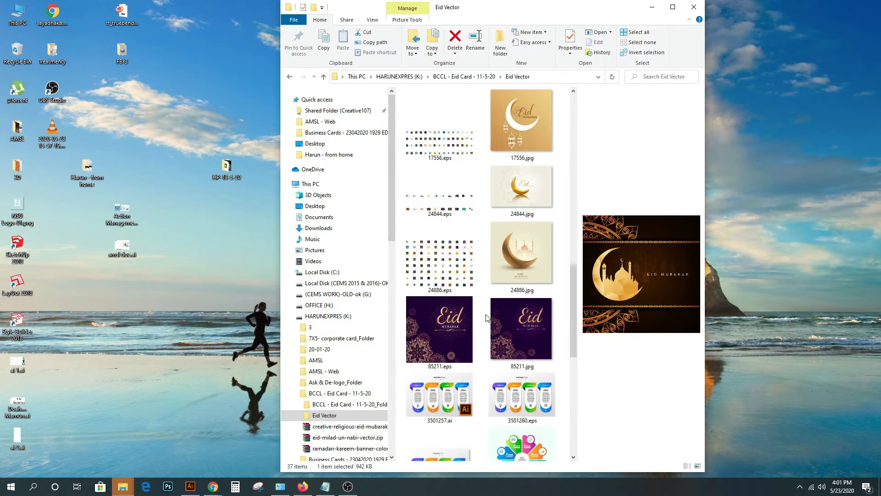
{"action": "scroll", "coordinate": [487, 318], "scroll_direction": "up", "scroll_amount": 5}
{"action": "scroll", "coordinate": [488, 318], "scroll_direction": "up", "scroll_amount": 5}
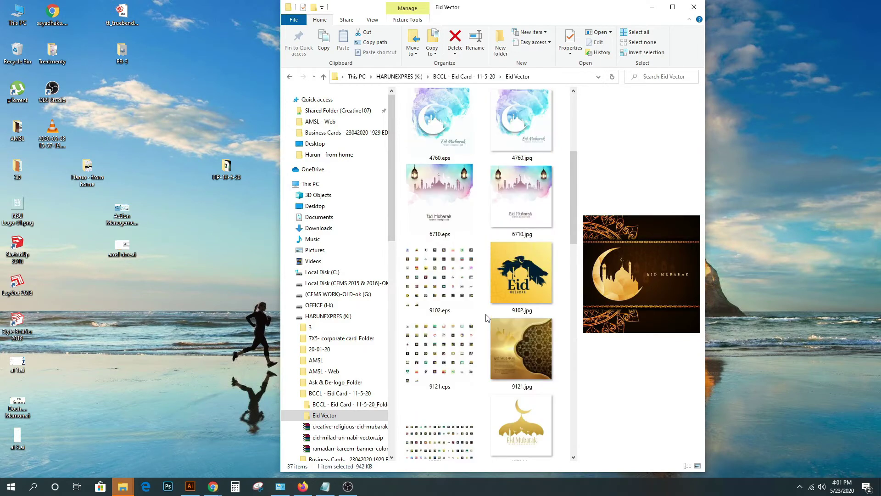
{"action": "scroll", "coordinate": [488, 318], "scroll_direction": "up", "scroll_amount": 5}
{"action": "double_click", "coordinate": [439, 289]}
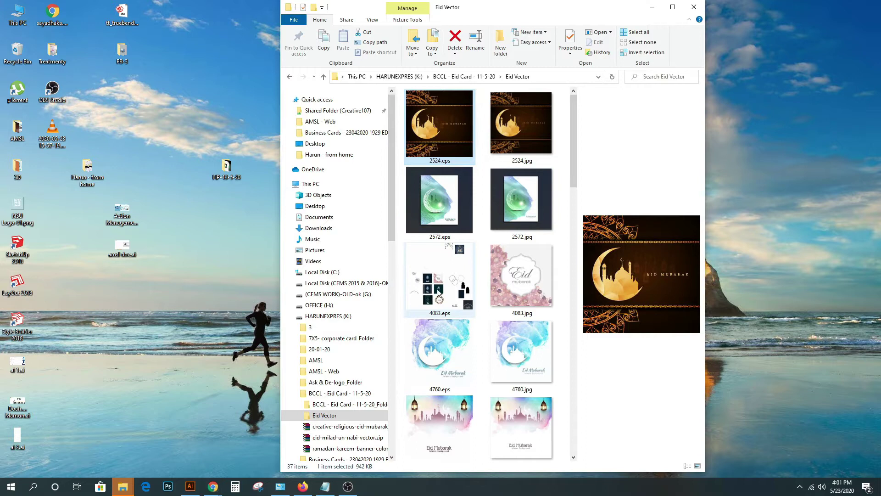
{"action": "left_click", "coordinate": [418, 240]}
{"action": "left_click", "coordinate": [471, 313]}
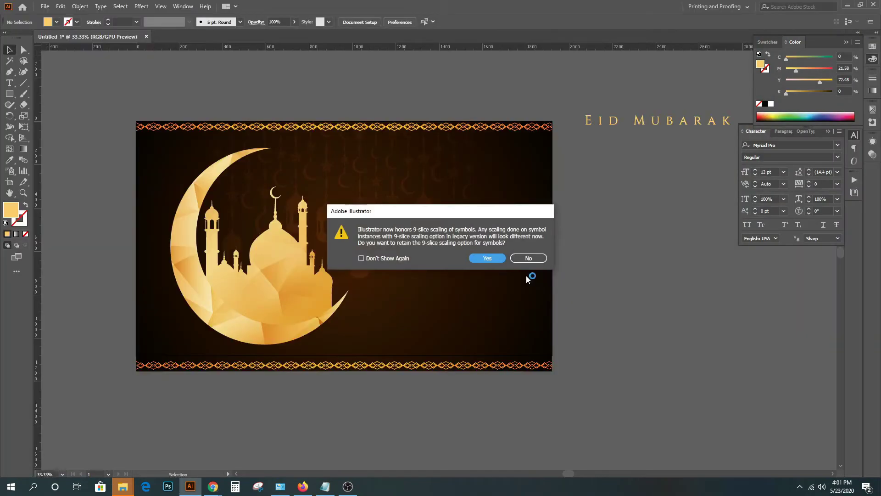
Step: Keep 9-slice scaling, fit the floral card in view, and cut its Eid mubarak lettering group
{"action": "left_click", "coordinate": [488, 261]}
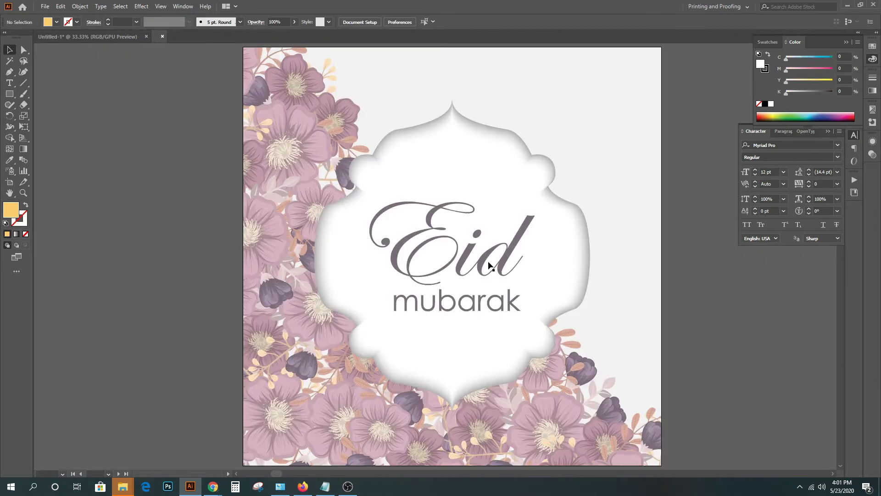
{"action": "key", "text": "ctrl+minus"}
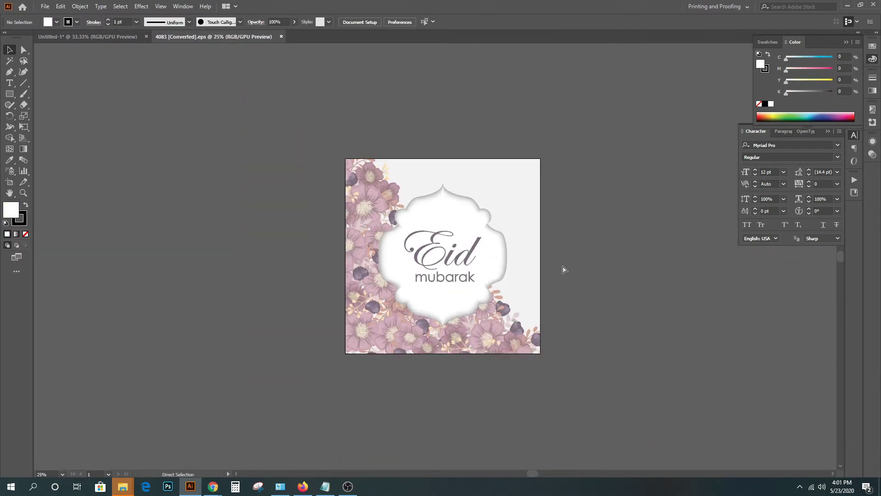
{"action": "key", "text": "ctrl+minus"}
{"action": "key", "text": "ctrl+0"}
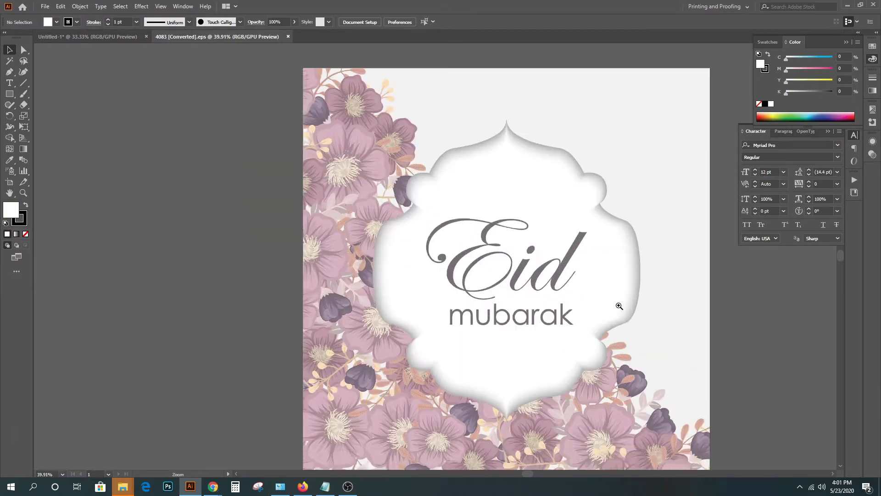
{"action": "left_click", "coordinate": [562, 321]}
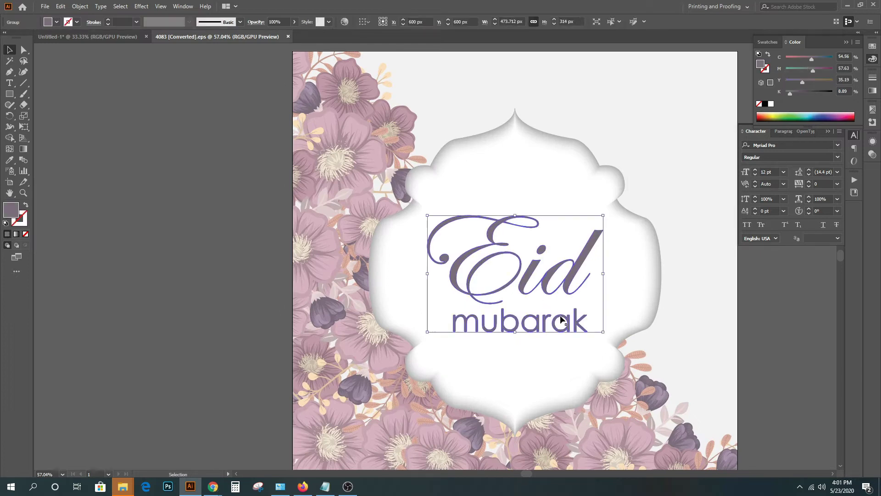
{"action": "key", "text": "Delete"}
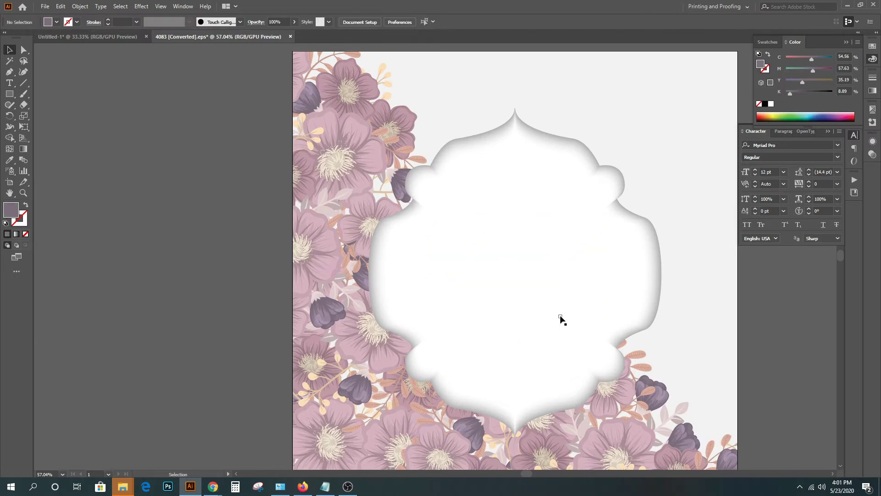
{"action": "left_click", "coordinate": [92, 36]}
Step: Paste the Eid mubarak lettering onto the moon card and move it up and right
{"action": "key", "text": "ctrl+v"}
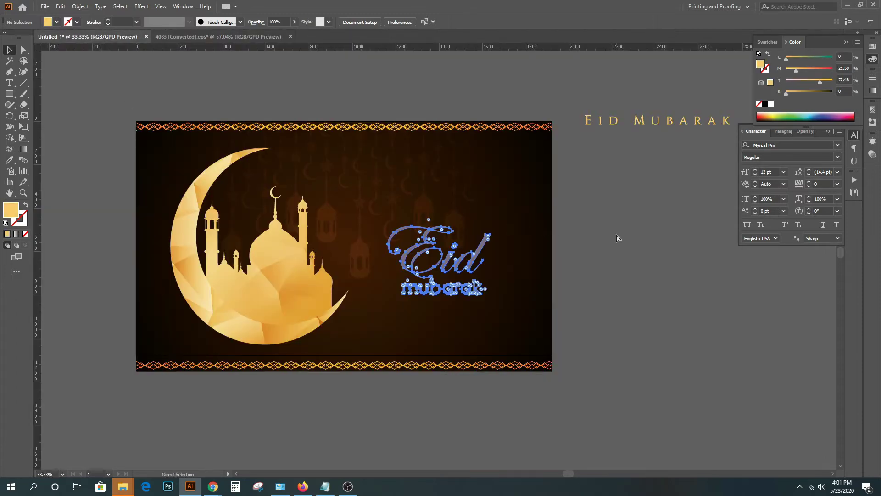
{"action": "mouse_move", "coordinate": [476, 261]}
{"action": "left_mouse_down"}
{"action": "mouse_move", "coordinate": [476, 234]}
{"action": "mouse_move", "coordinate": [506, 233]}
{"action": "left_mouse_up"}
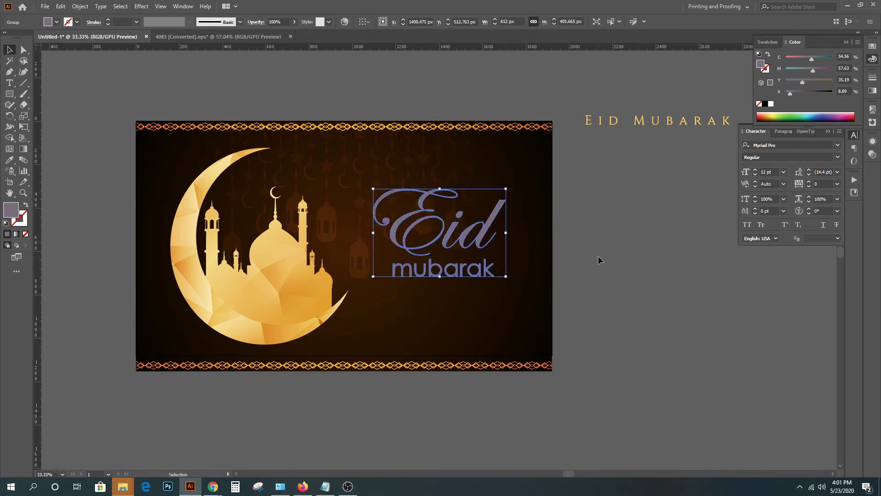
{"action": "left_click", "coordinate": [611, 259]}
{"action": "left_click_drag", "start_coordinate": [495, 224], "coordinate": [505, 217]}
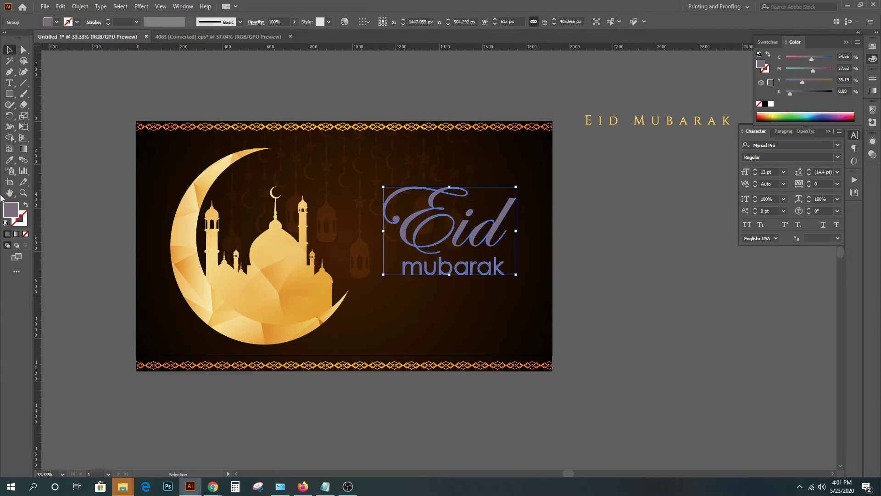
Step: Fill the lettering with orange from the swatches after trying a sampled gradient
{"action": "left_click", "coordinate": [9, 159]}
{"action": "left_click", "coordinate": [272, 255]}
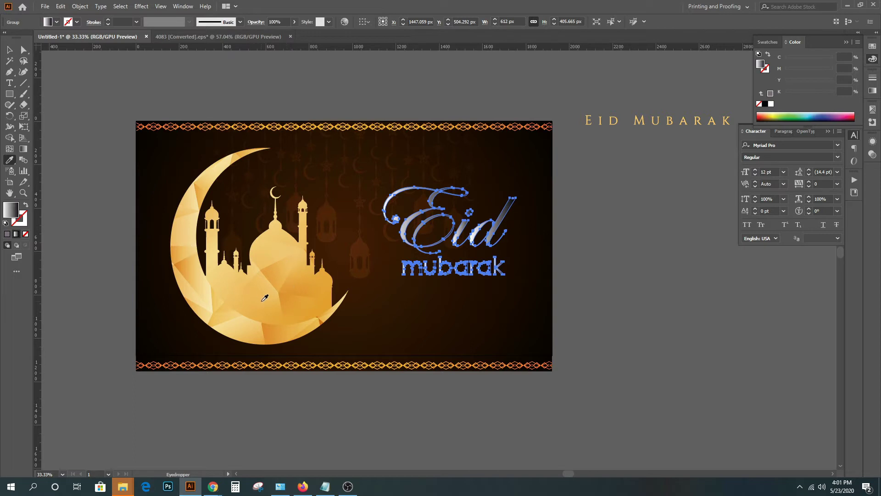
{"action": "key", "text": "ctrl+h"}
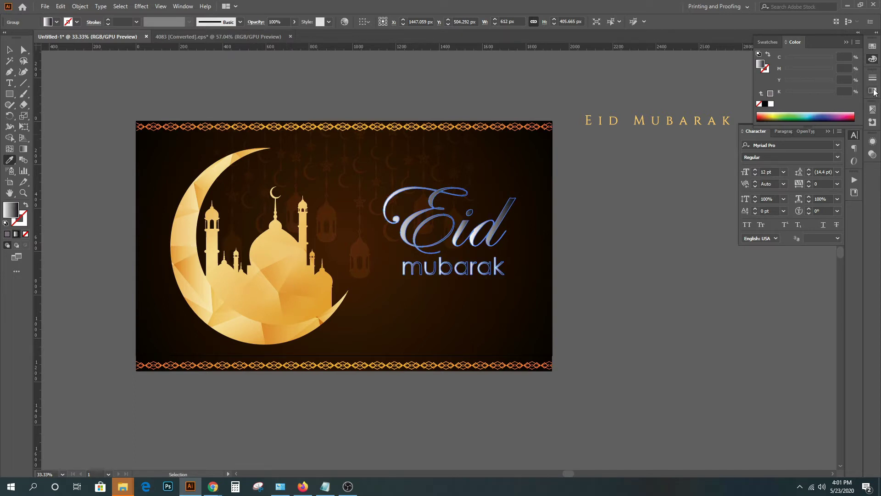
{"action": "left_click", "coordinate": [873, 58]}
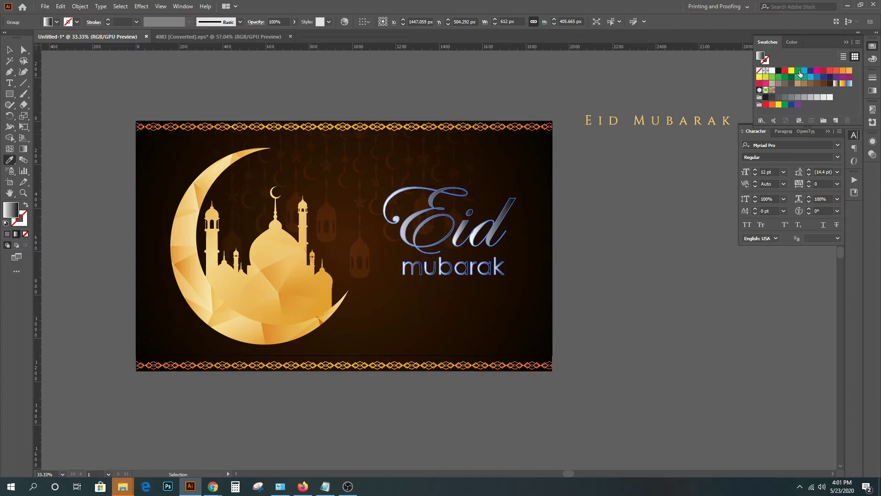
{"action": "left_click", "coordinate": [842, 72]}
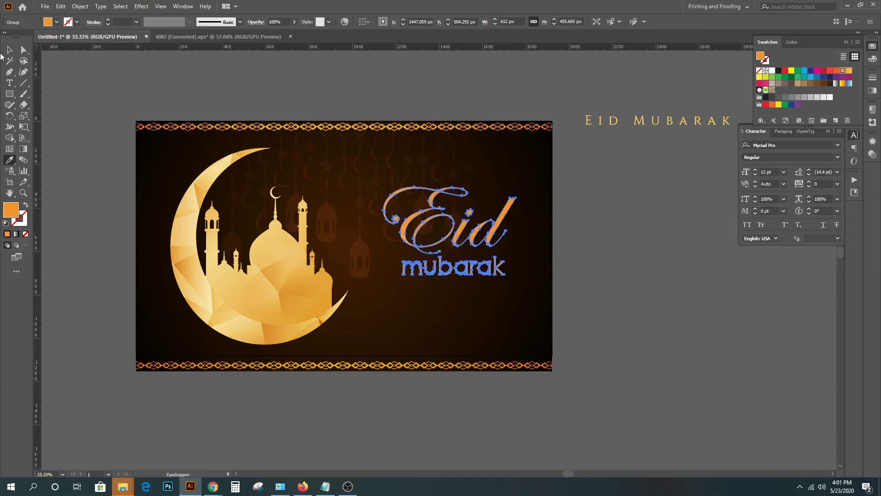
Step: Scale the lettering down to about 547 × 364 px and nudge it up and right
{"action": "left_click", "coordinate": [10, 50]}
{"action": "left_click", "coordinate": [601, 255]}
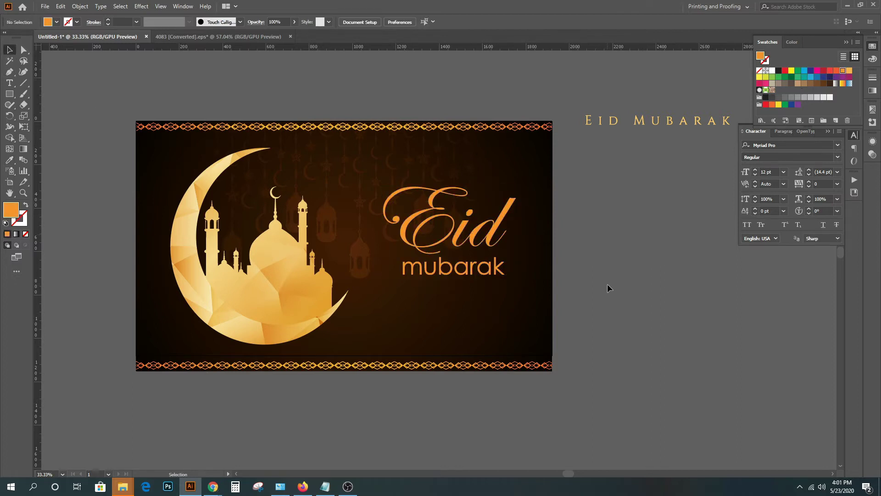
{"action": "left_click_drag", "start_coordinate": [608, 288], "coordinate": [577, 283]}
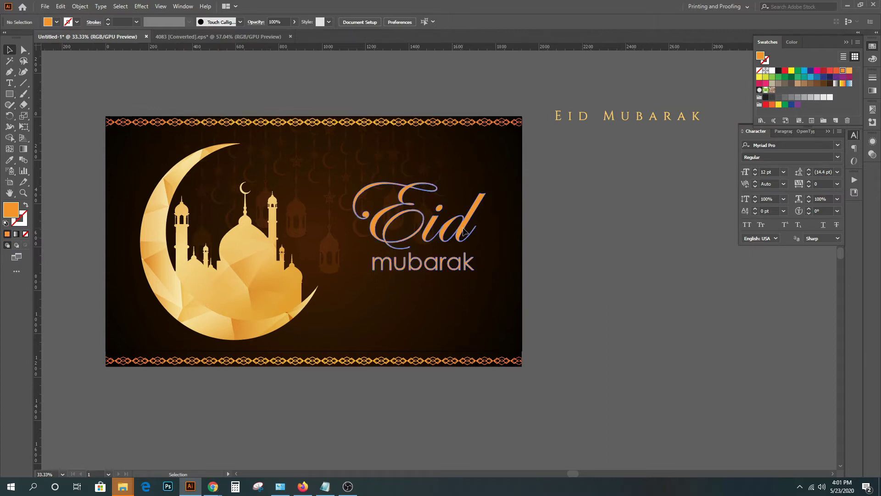
{"action": "left_click_drag", "start_coordinate": [465, 231], "coordinate": [468, 240]}
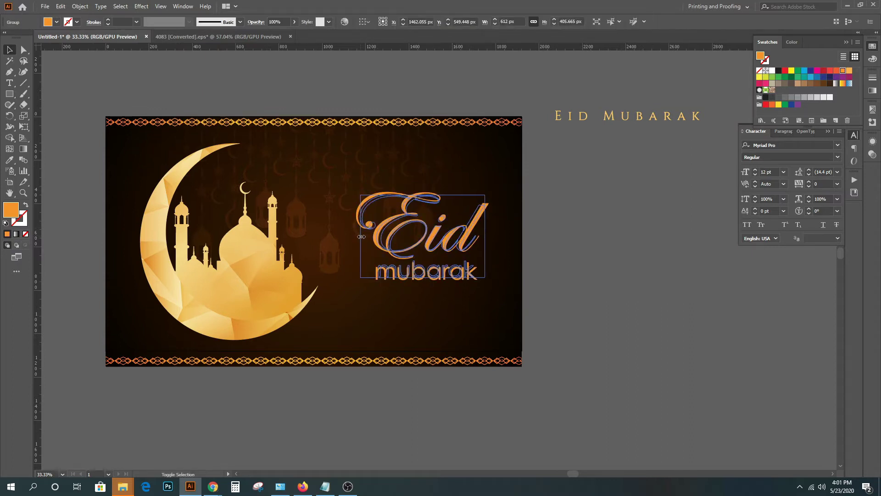
{"action": "left_click_drag", "start_coordinate": [361, 236], "coordinate": [364, 236]}
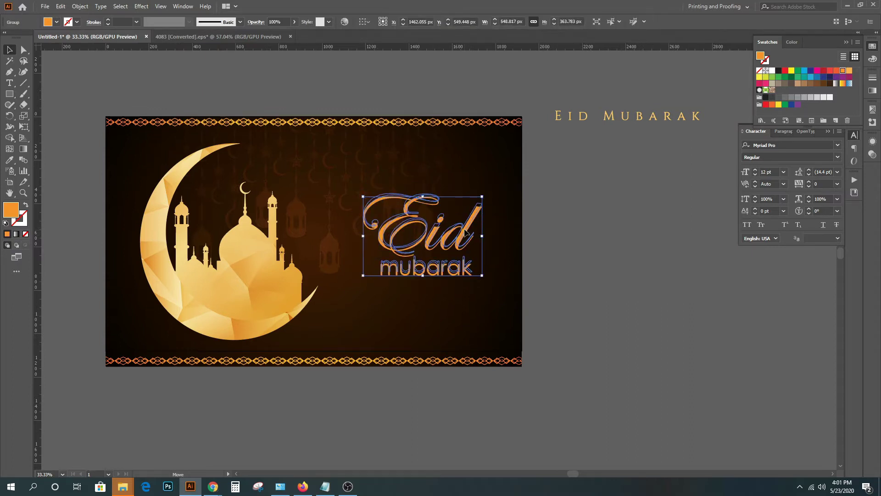
{"action": "left_click_drag", "start_coordinate": [464, 231], "coordinate": [471, 226]}
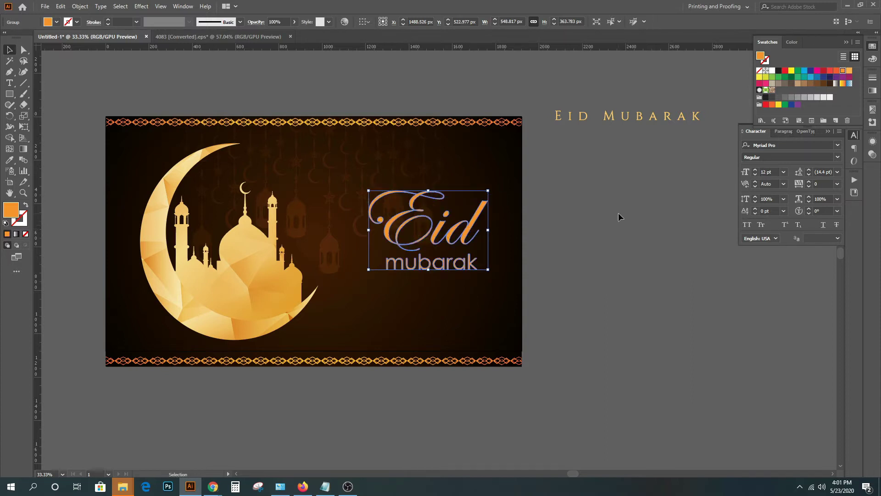
{"action": "left_click", "coordinate": [619, 213]}
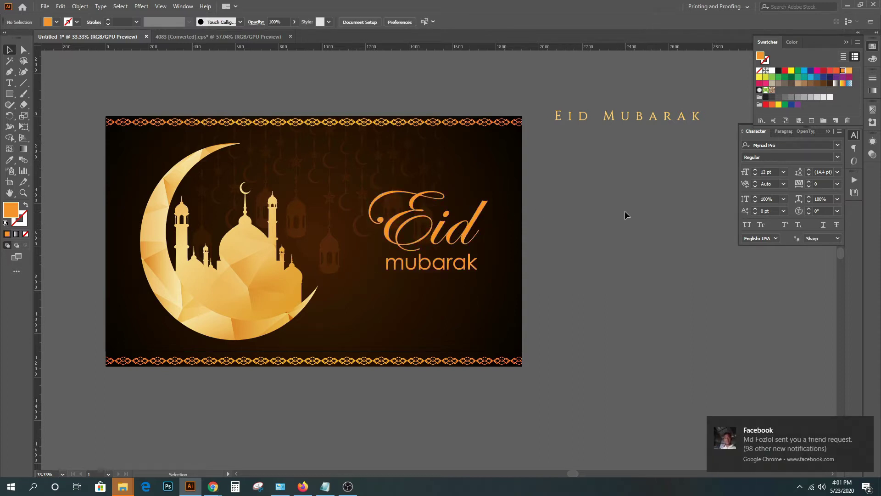
{"action": "left_click", "coordinate": [274, 291]}
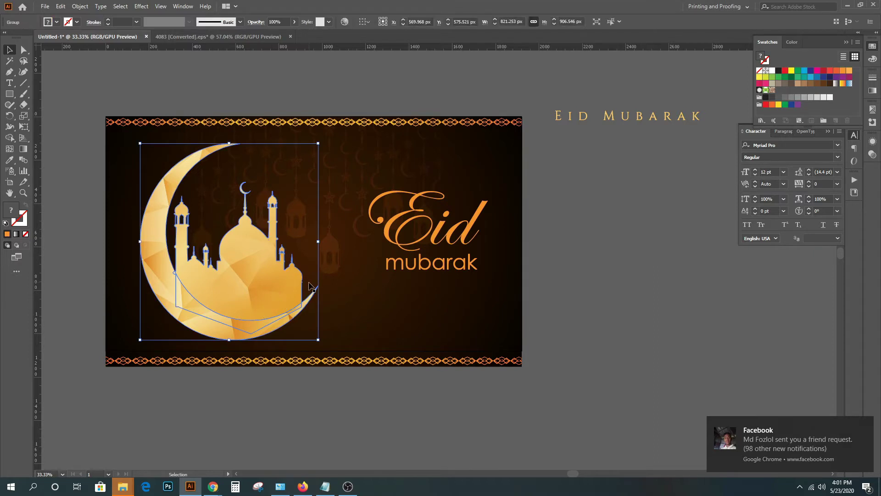
{"action": "left_click", "coordinate": [592, 219]}
{"action": "left_click", "coordinate": [443, 130]}
{"action": "key", "text": "Delete"}
{"action": "left_click", "coordinate": [438, 124]}
{"action": "left_click", "coordinate": [558, 207]}
{"action": "key", "text": "ctrl+z"}
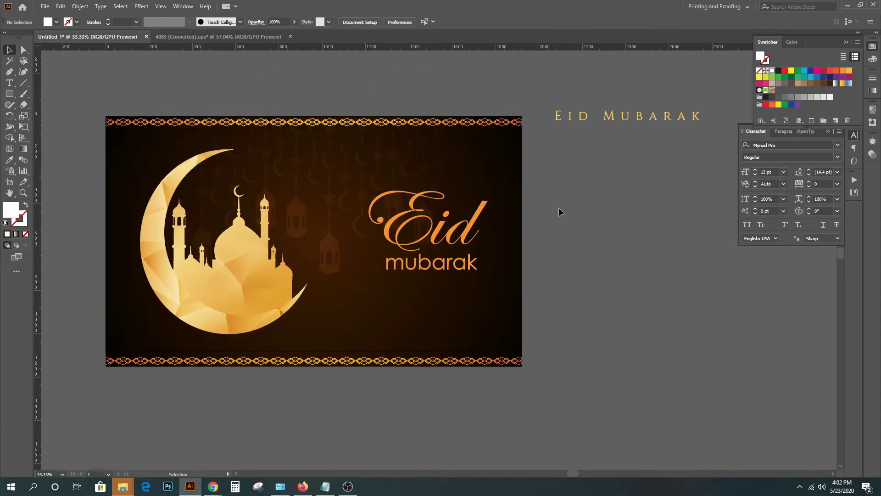
{"action": "left_click", "coordinate": [317, 363]}
{"action": "double_click", "coordinate": [316, 363]}
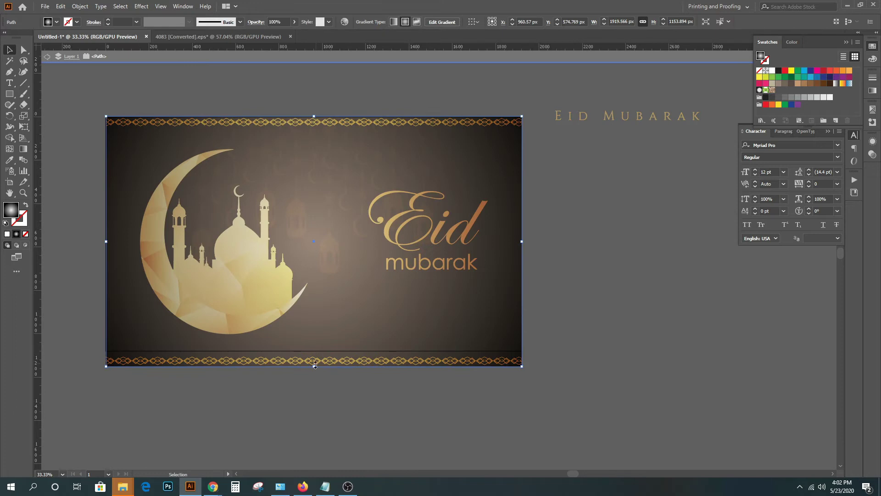
{"action": "key", "text": "Delete"}
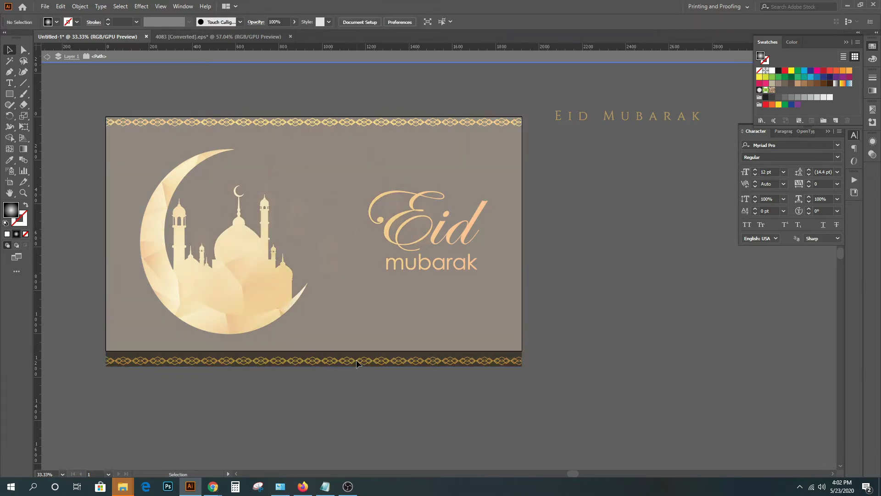
{"action": "double_click", "coordinate": [354, 363]}
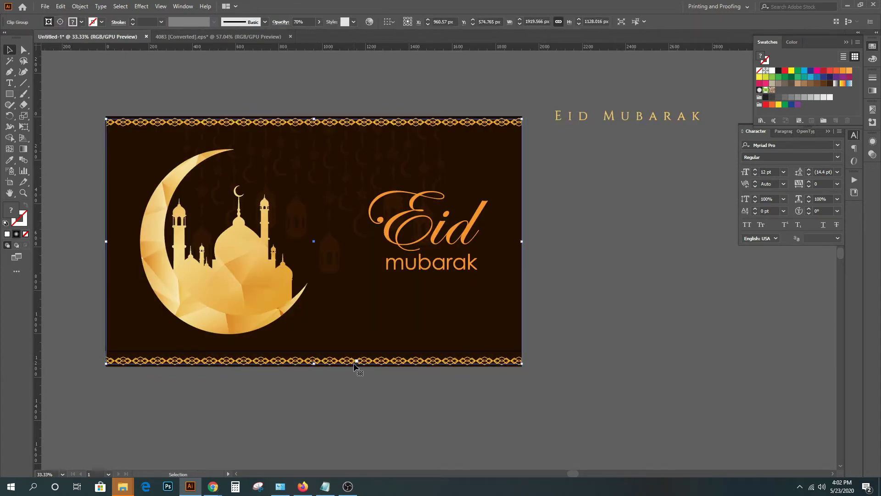
{"action": "left_click", "coordinate": [563, 374]}
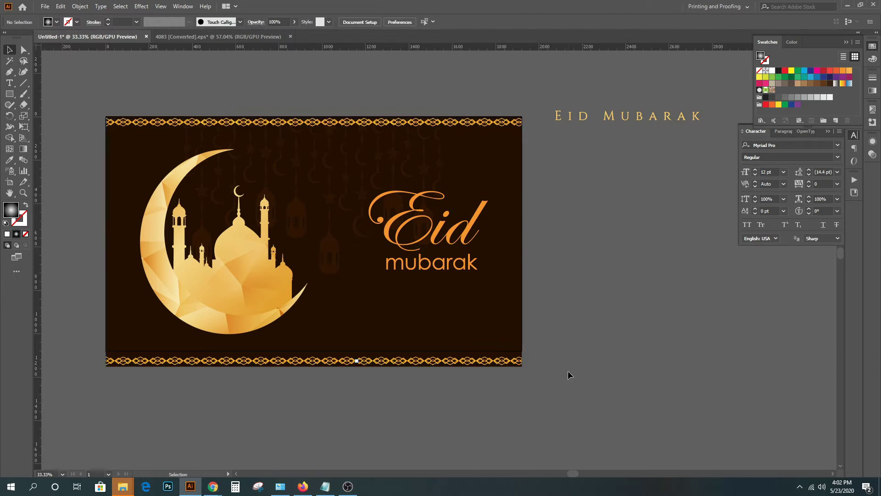
{"action": "key", "text": "ctrl+z"}
{"action": "left_click", "coordinate": [631, 393]}
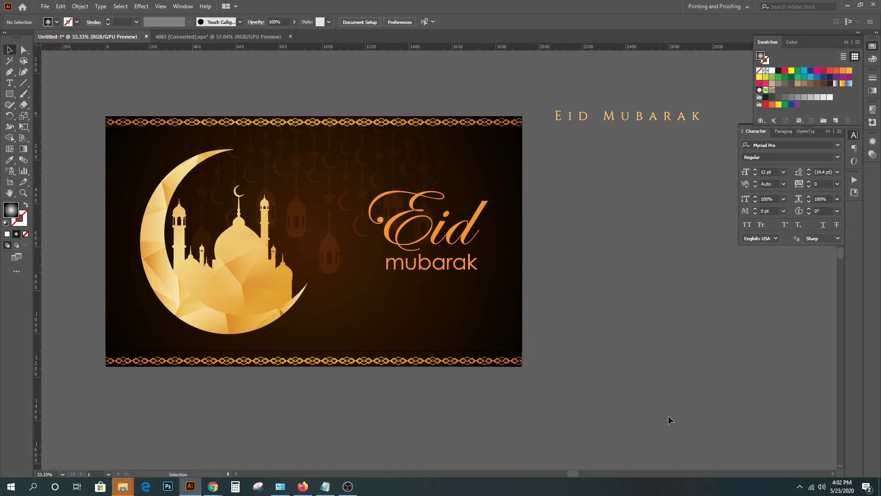
{"action": "left_click", "coordinate": [244, 280]}
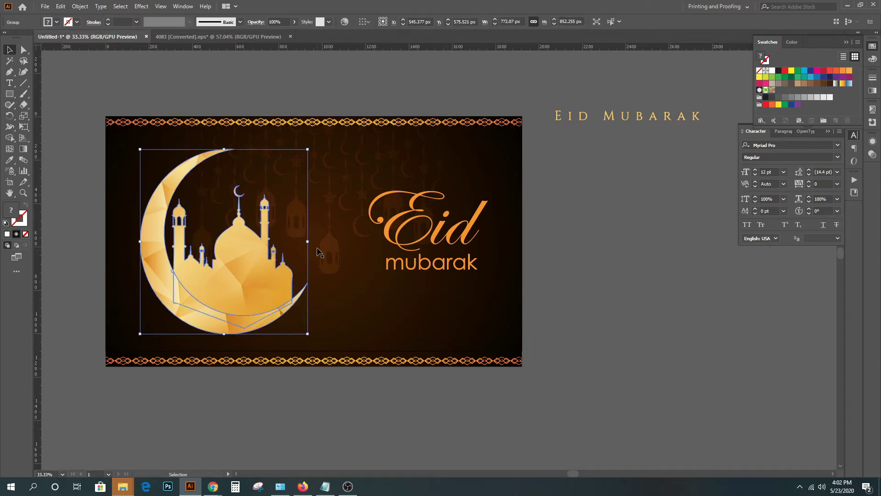
Step: Shrink the moon and mosque to about 562 × 621 px and move the lettering closer to them
{"action": "mouse_move", "coordinate": [308, 242]}
{"action": "left_mouse_down"}
{"action": "mouse_move", "coordinate": [256, 245]}
{"action": "mouse_move", "coordinate": [263, 241]}
{"action": "left_mouse_up"}
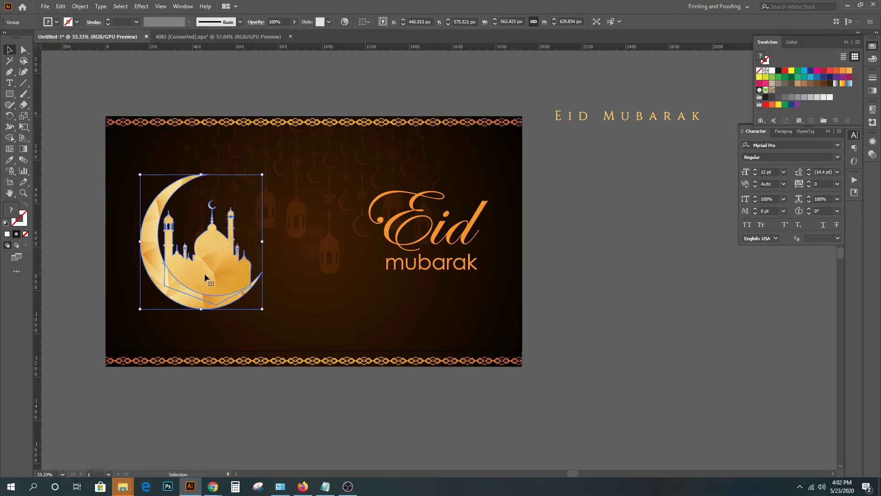
{"action": "left_click_drag", "start_coordinate": [205, 273], "coordinate": [202, 275]}
{"action": "key", "text": "ctrl+h"}
{"action": "left_click_drag", "start_coordinate": [480, 232], "coordinate": [428, 234]}
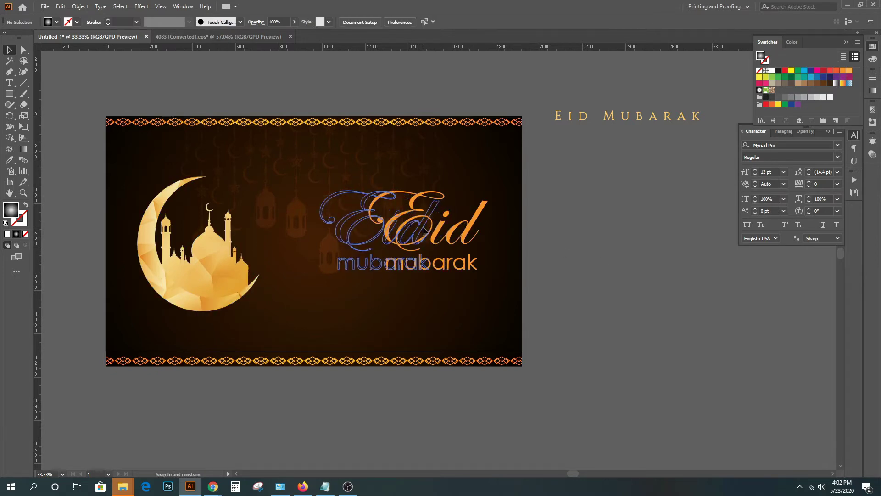
{"action": "left_click", "coordinate": [557, 256]}
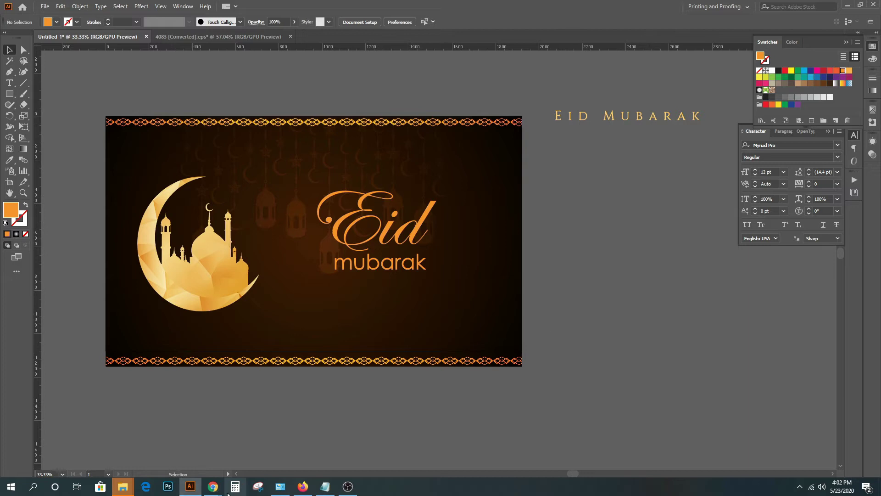
Step: Bring up the browser, maximise it, and open the Google search page
{"action": "mouse_move", "coordinate": [213, 486]}
{"action": "left_click", "coordinate": [266, 472]}
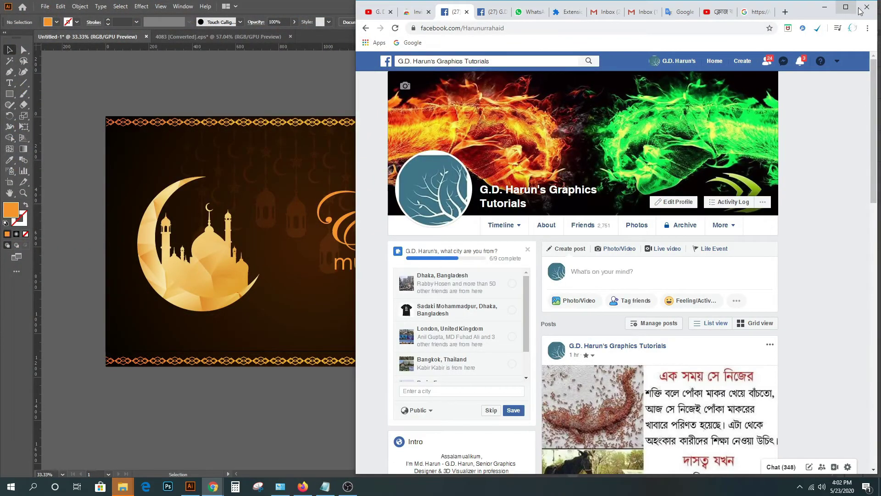
{"action": "left_click", "coordinate": [846, 7]}
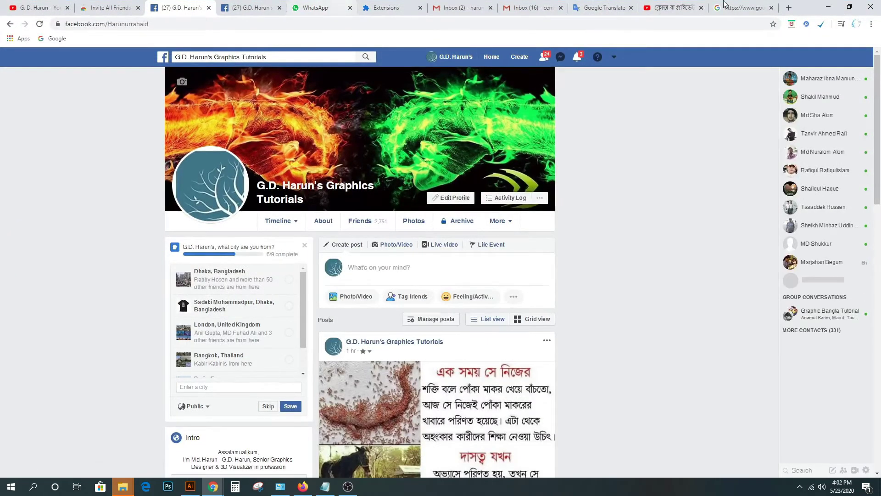
{"action": "left_click", "coordinate": [737, 8]}
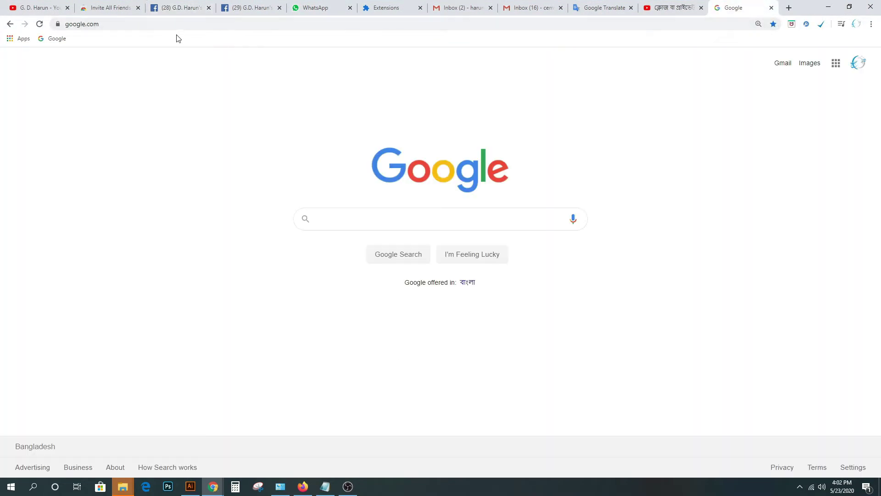
Step: Search Google for 'eid ul fitr wishes in english' using the autocomplete suggestions
{"action": "left_click", "coordinate": [246, 27]}
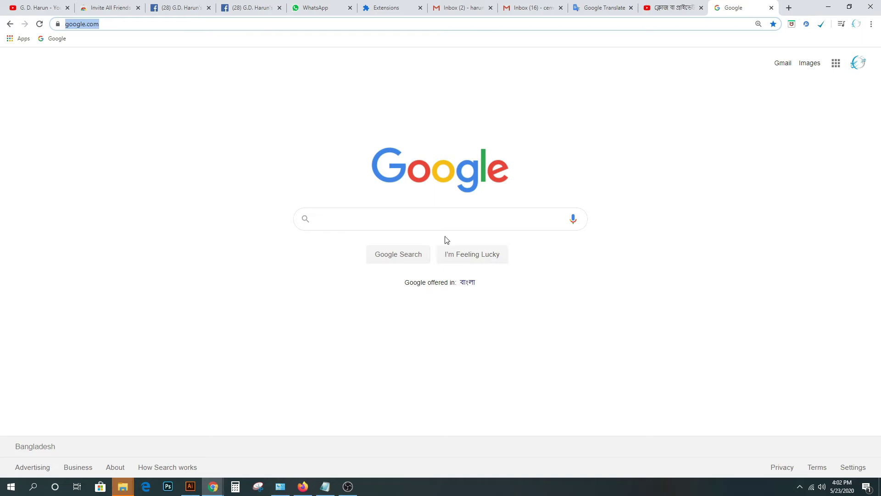
{"action": "left_click", "coordinate": [426, 220]}
{"action": "type", "text": "W"}
{"action": "key", "text": "BackSpace"}
{"action": "type", "text": "Eid"}
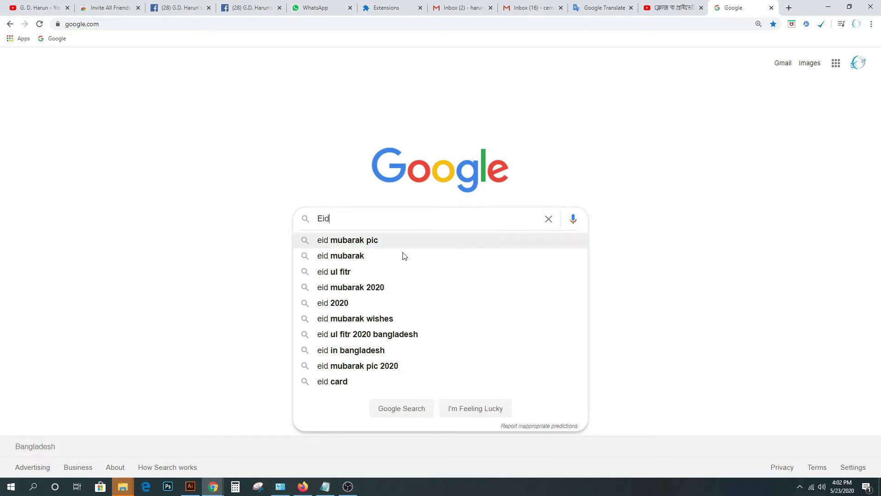
{"action": "left_click", "coordinate": [373, 274]}
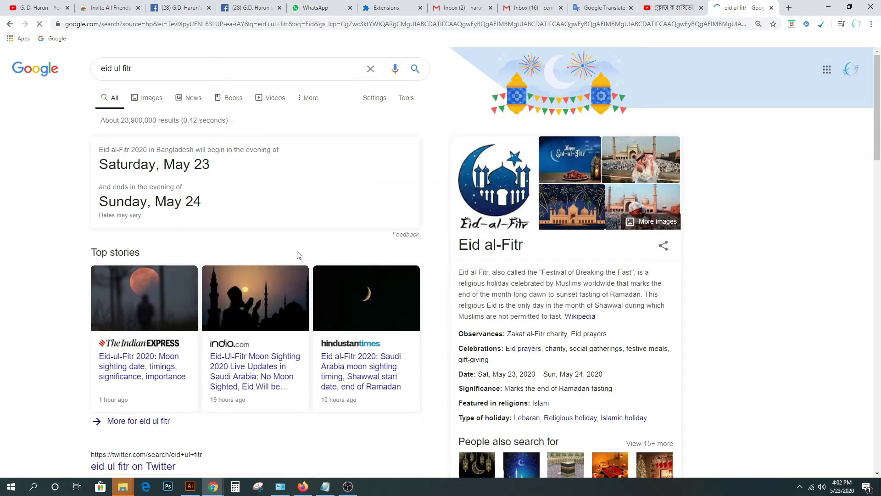
{"action": "left_click", "coordinate": [206, 68]}
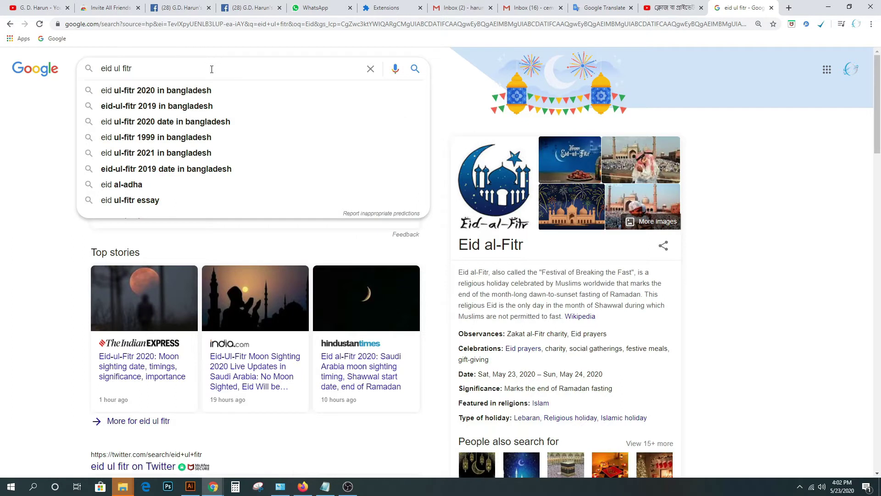
{"action": "type", "text": " wish"}
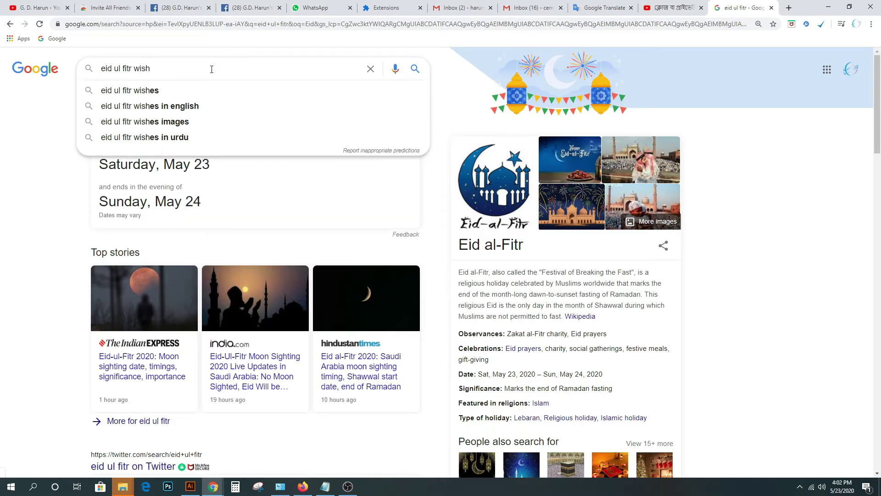
{"action": "left_click", "coordinate": [159, 105]}
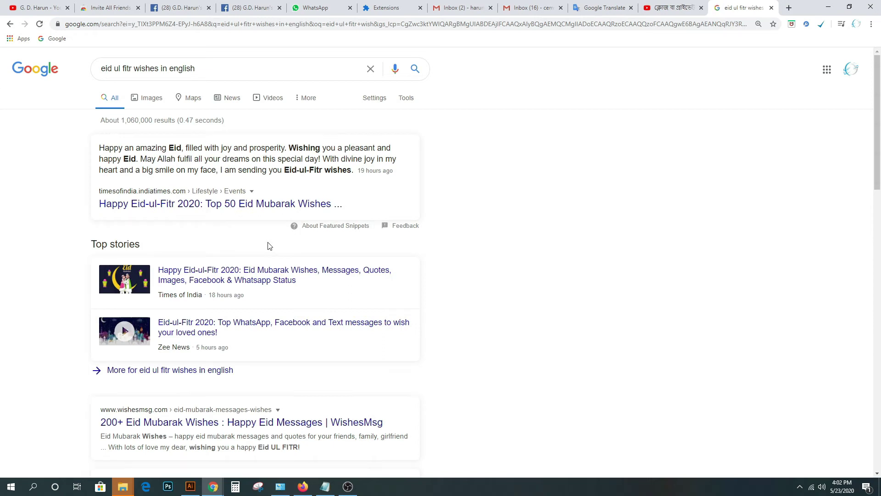
Step: Open the Times of India 'Top 50 Eid Mubarak Wishes' article, dismiss its notification prompt, and scroll to the wishes
{"action": "left_click", "coordinate": [174, 206]}
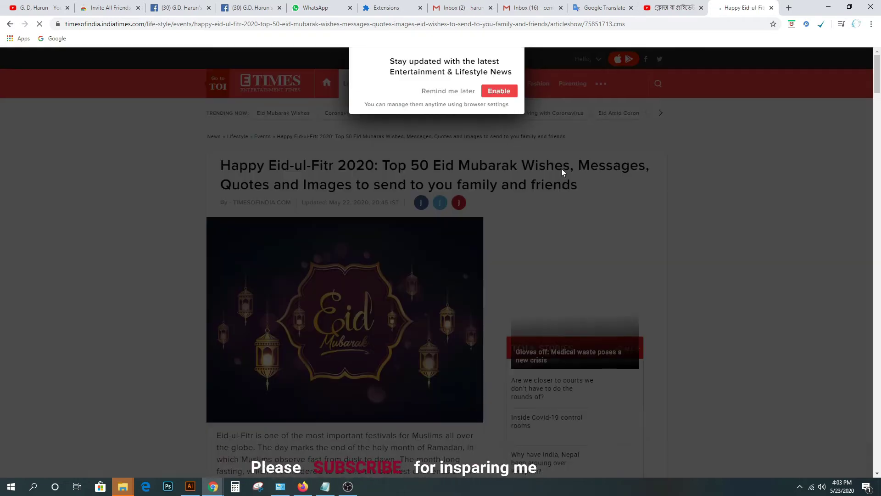
{"action": "left_click", "coordinate": [455, 95]}
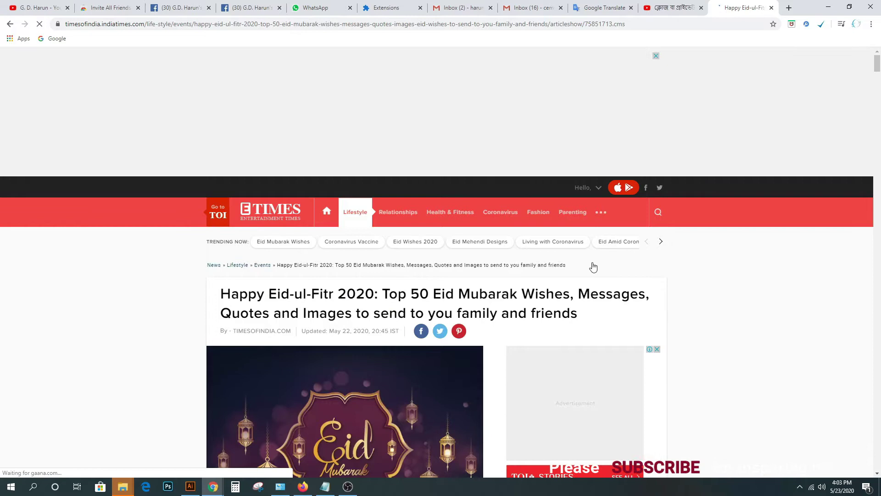
{"action": "scroll", "coordinate": [420, 276], "scroll_direction": "down", "scroll_amount": 8}
{"action": "scroll", "coordinate": [421, 273], "scroll_direction": "down", "scroll_amount": 1}
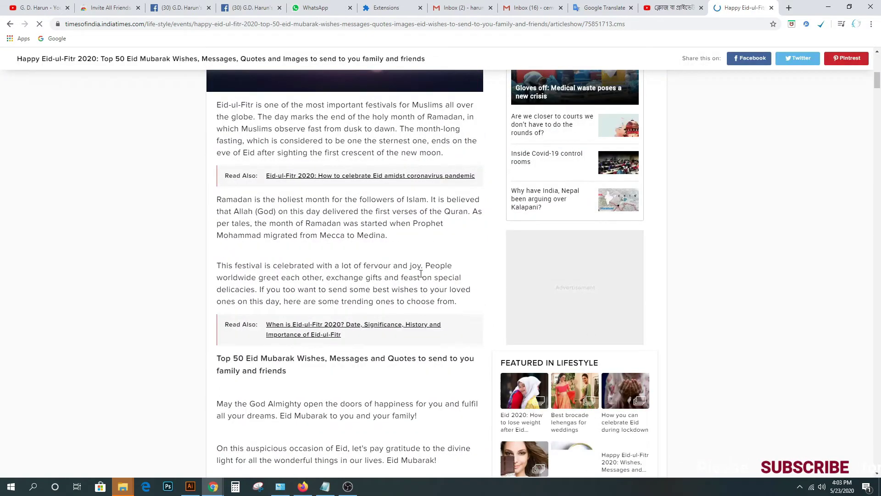
{"action": "scroll", "coordinate": [421, 274], "scroll_direction": "down", "scroll_amount": 4}
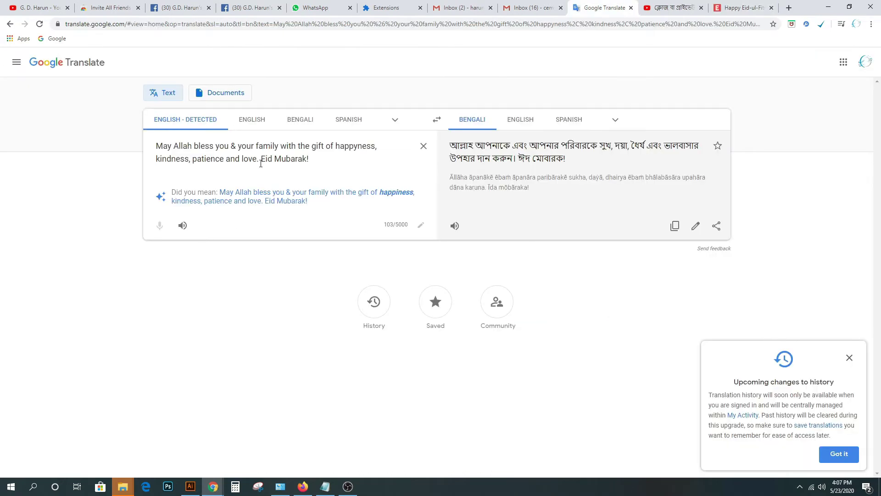
Step: Cut the English Eid blessing from Google Translate and return to the Illustrator card
{"action": "left_click_drag", "start_coordinate": [322, 157], "coordinate": [133, 137]}
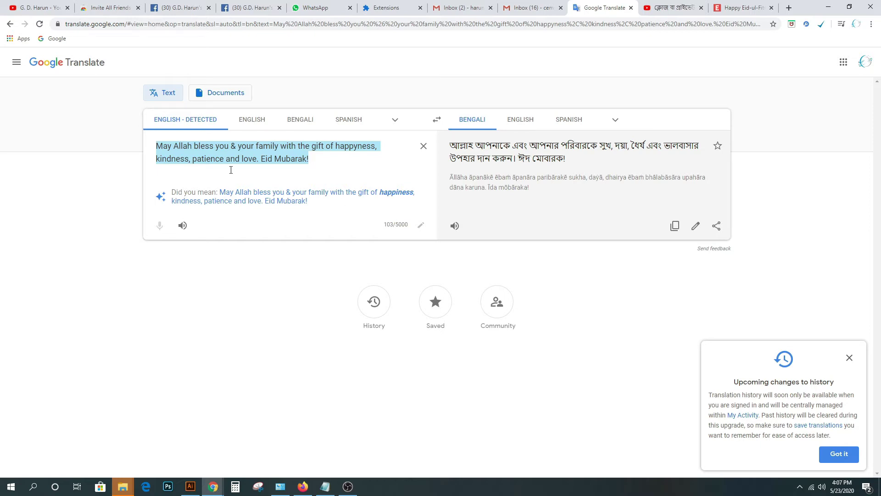
{"action": "key", "text": "ctrl+x"}
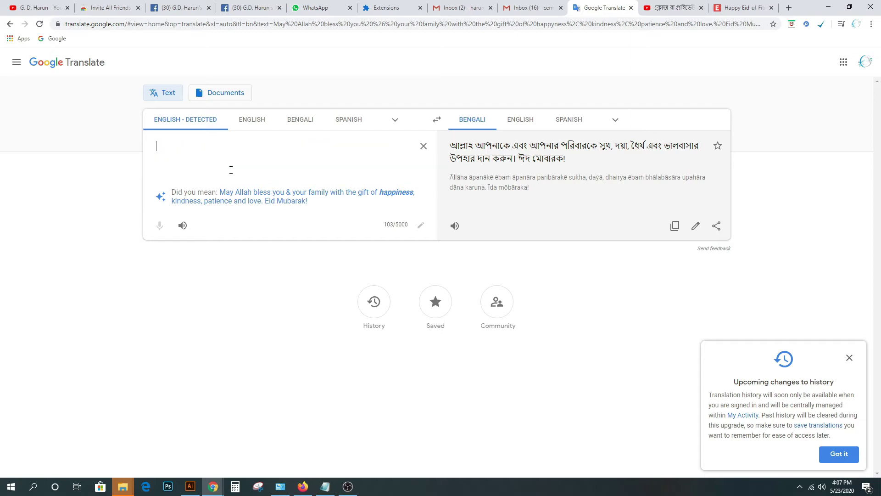
{"action": "key", "text": "alt+Tab"}
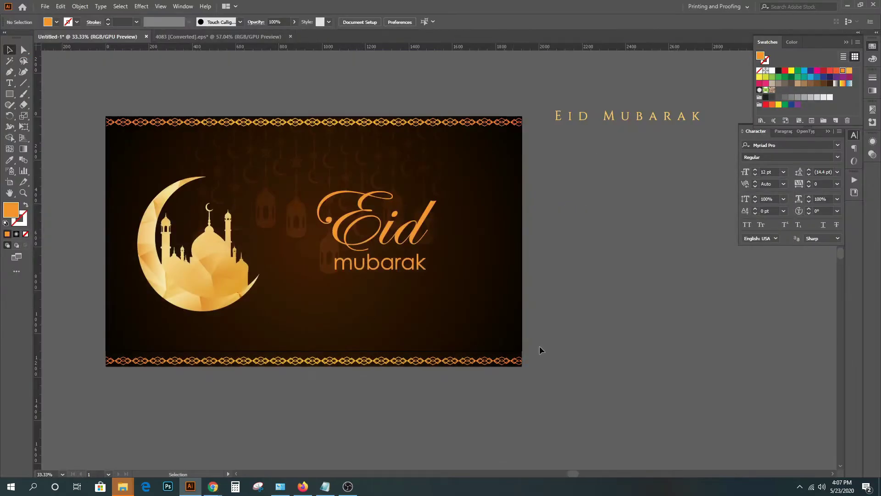
Step: Paste the blessing as a new text object below the card and enlarge its font size
{"action": "key", "text": "t"}
{"action": "left_click", "coordinate": [341, 391]}
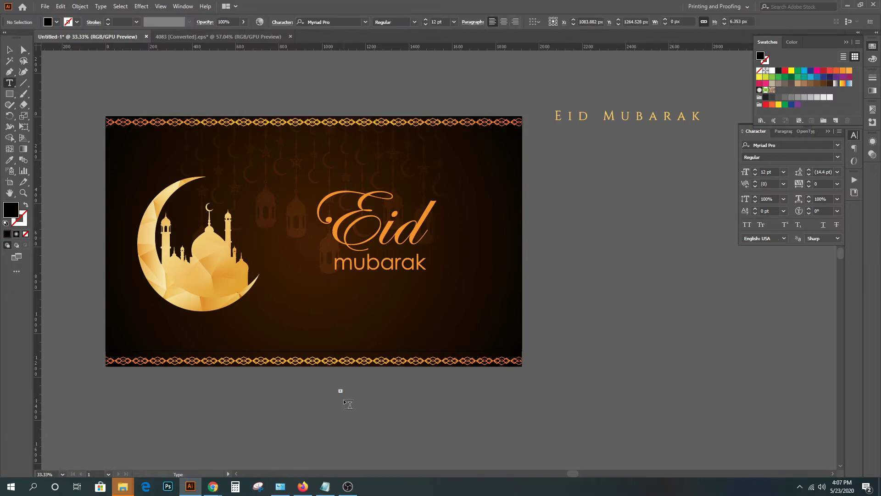
{"action": "left_click", "coordinate": [9, 51]}
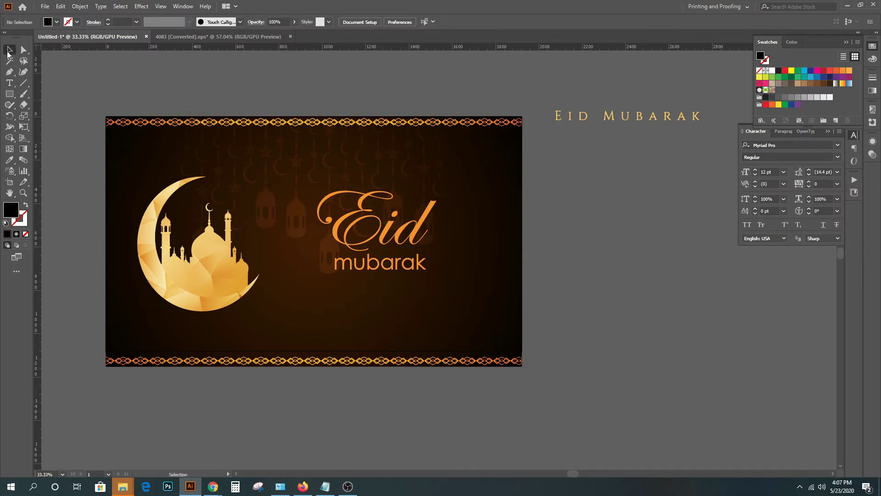
{"action": "left_click", "coordinate": [315, 396]}
{"action": "key", "text": "ctrl+v"}
{"action": "key", "text": "ctrl+a"}
{"action": "key", "text": "ctrl+shift+period"}
{"action": "key", "text": "ctrl+shift+period"}
{"action": "key", "text": "ctrl+shift+period"}
{"action": "key", "text": "ctrl+shift+period"}
{"action": "key", "text": "ctrl+shift+period"}
{"action": "key", "text": "ctrl+shift+period"}
{"action": "key", "text": "ctrl+shift+period"}
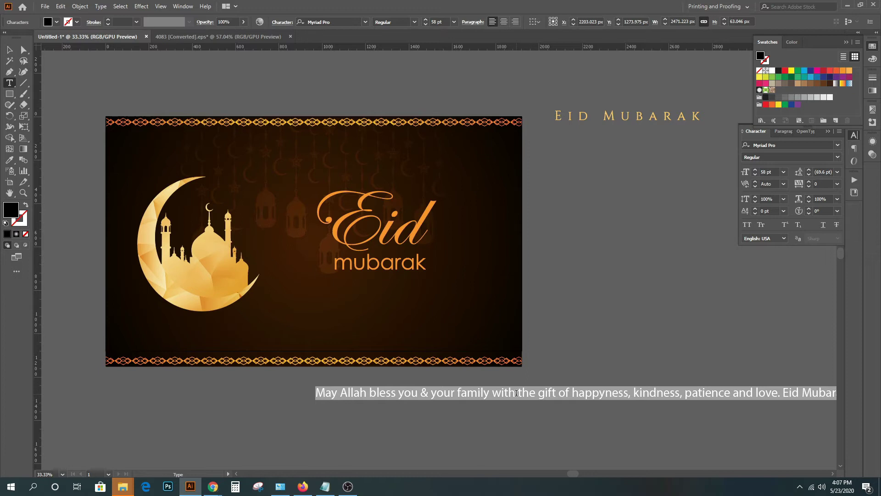
Step: Break the blessing into four lines before 'with', 'patience' and 'Eid Mubarak!', then reselect it
{"action": "left_click", "coordinate": [517, 393]}
{"action": "left_click", "coordinate": [493, 393]}
{"action": "key", "text": "Return"}
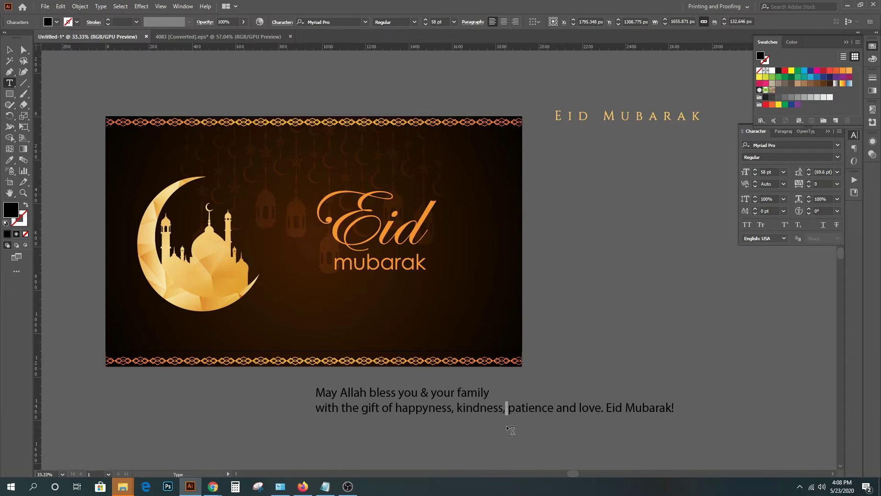
{"action": "key", "text": "Return"}
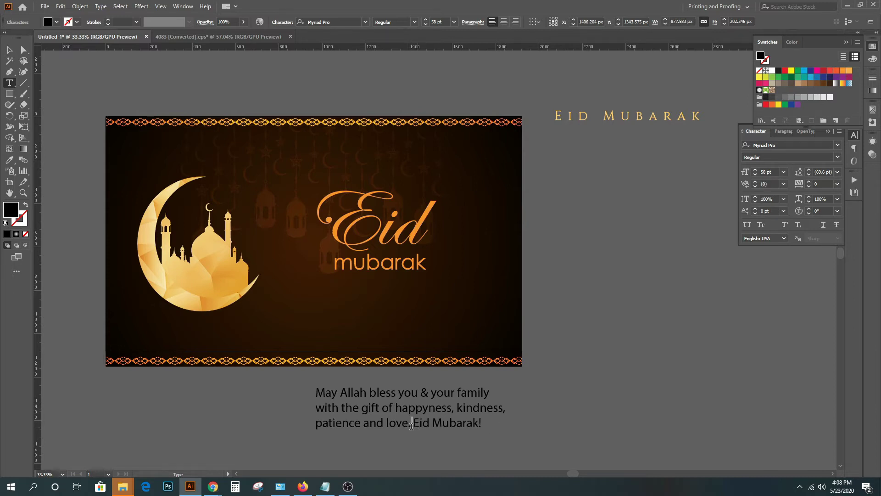
{"action": "key", "text": "Return"}
{"action": "left_click", "coordinate": [9, 49]}
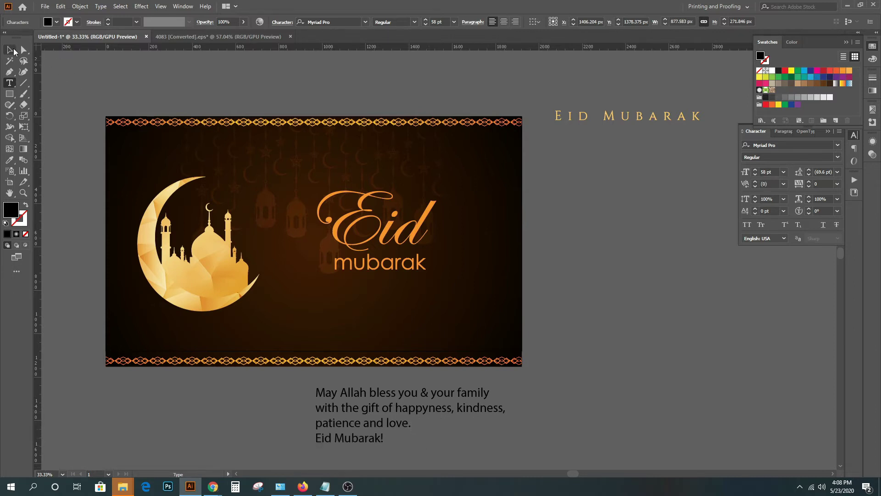
{"action": "key", "text": "ctrl+shift+a"}
{"action": "left_click", "coordinate": [450, 392]}
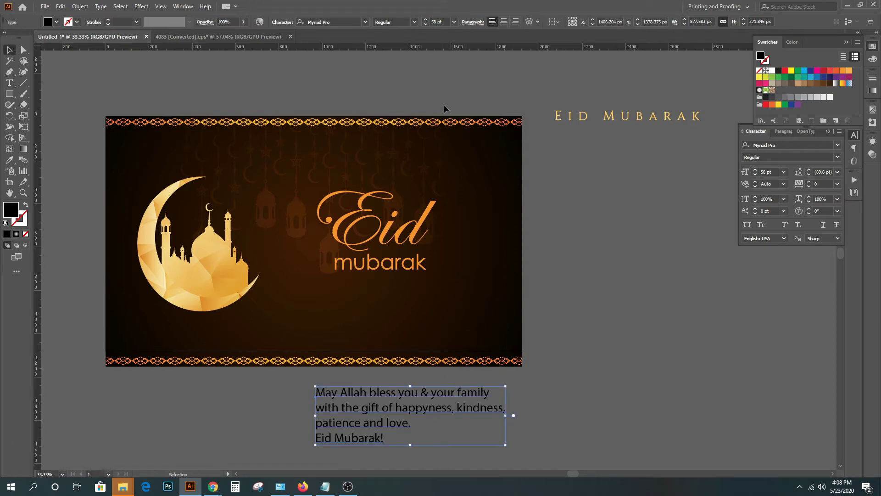
Step: Centre-align the blessing, move it near the card's top, shift the Eid mubarak lettering lower, and make the blessing white
{"action": "left_click", "coordinate": [504, 21]}
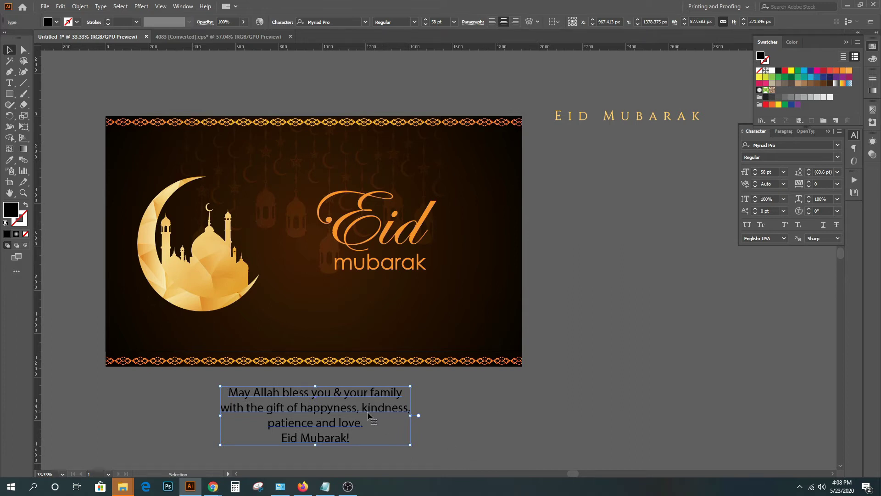
{"action": "left_click_drag", "start_coordinate": [368, 416], "coordinate": [426, 297]}
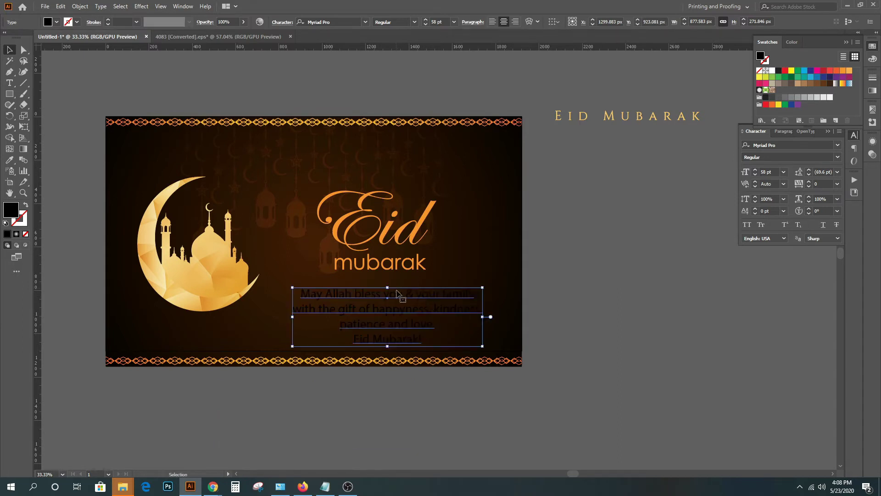
{"action": "left_click_drag", "start_coordinate": [399, 300], "coordinate": [388, 155]}
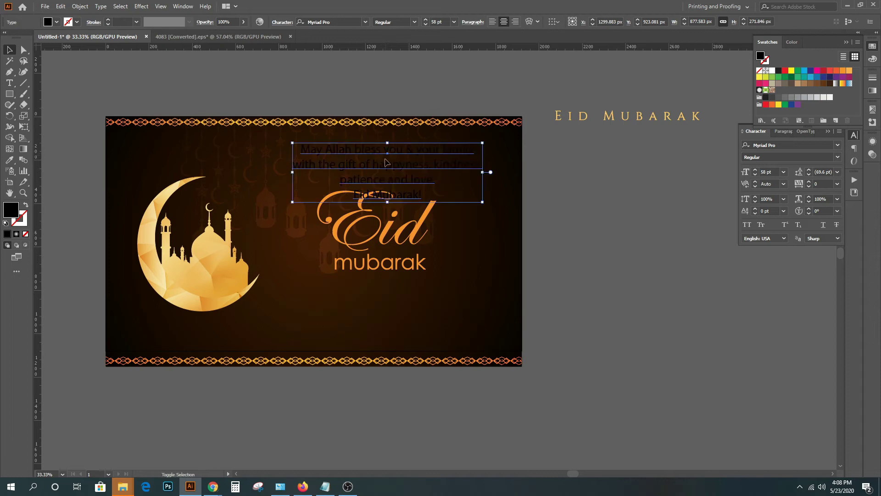
{"action": "left_click_drag", "start_coordinate": [388, 239], "coordinate": [389, 276]}
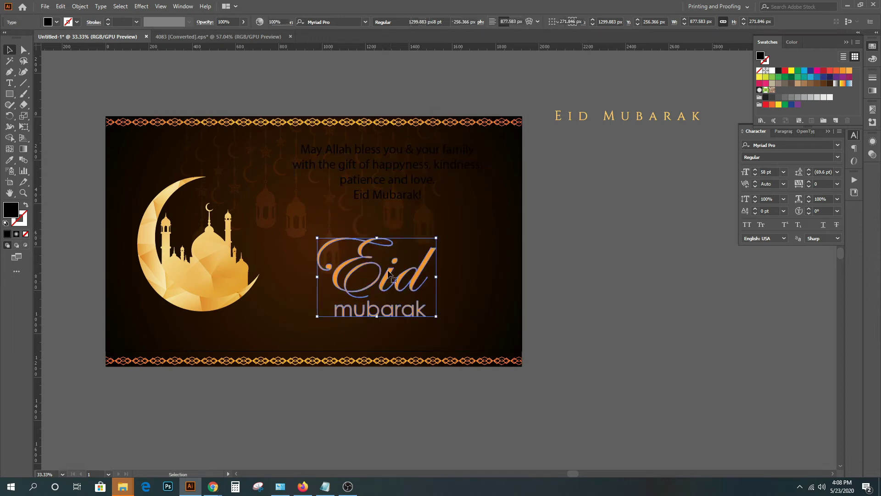
{"action": "left_click", "coordinate": [390, 187]}
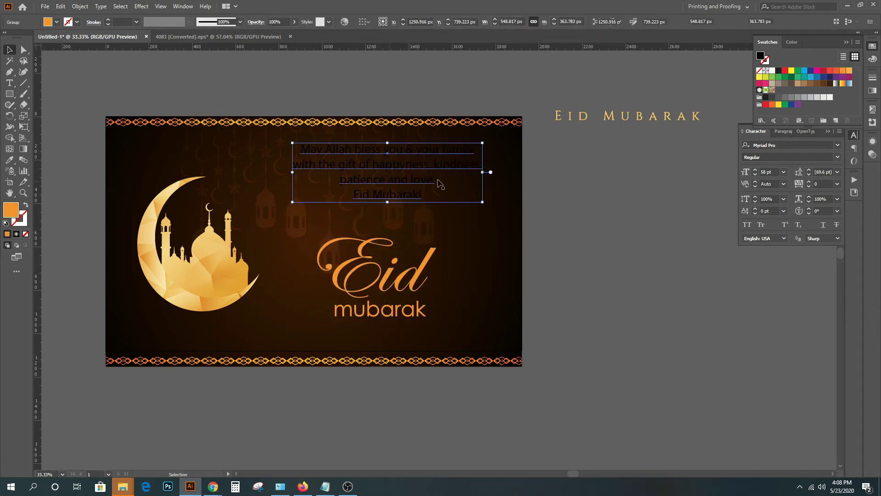
{"action": "left_click", "coordinate": [773, 71]}
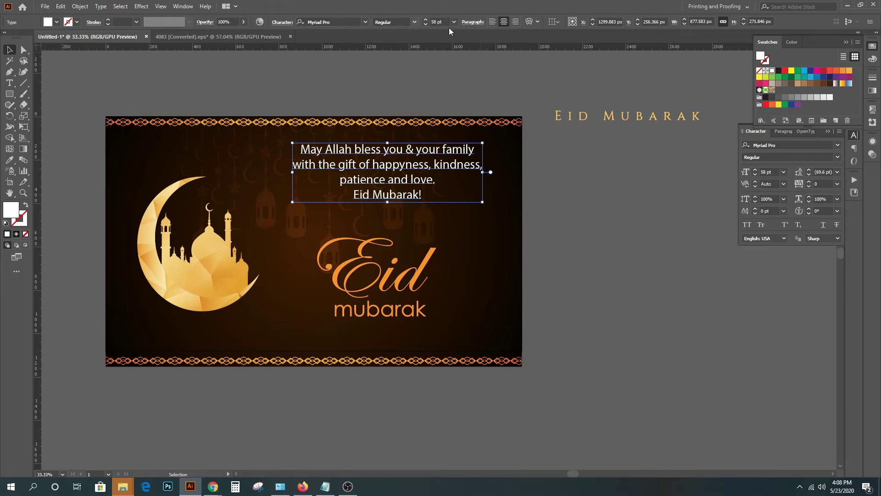
Step: Set the blessing's font to 232MKSDRoundLight
{"action": "left_click", "coordinate": [838, 145]}
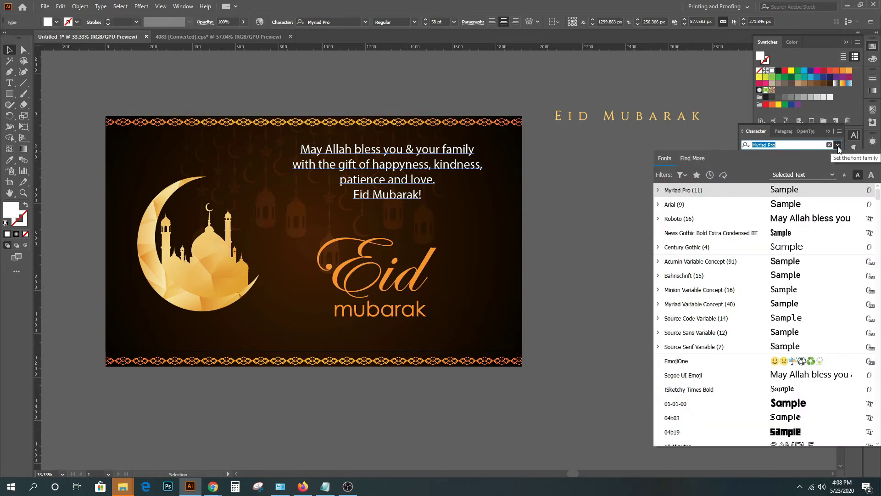
{"action": "scroll", "coordinate": [787, 322], "scroll_direction": "down", "scroll_amount": 5}
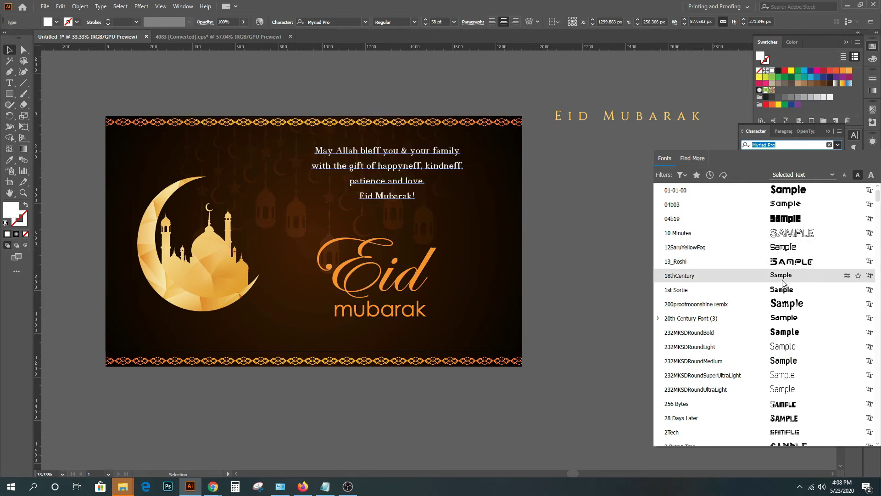
{"action": "left_click", "coordinate": [780, 348]}
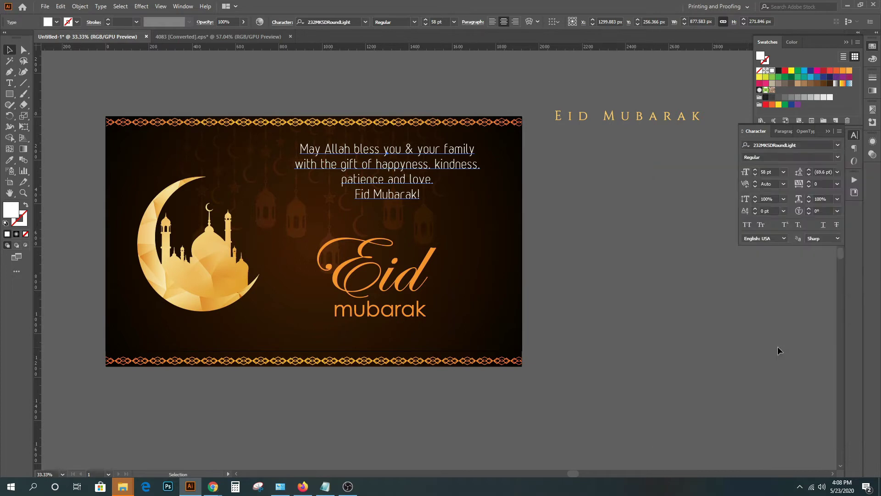
{"action": "left_click", "coordinate": [639, 284]}
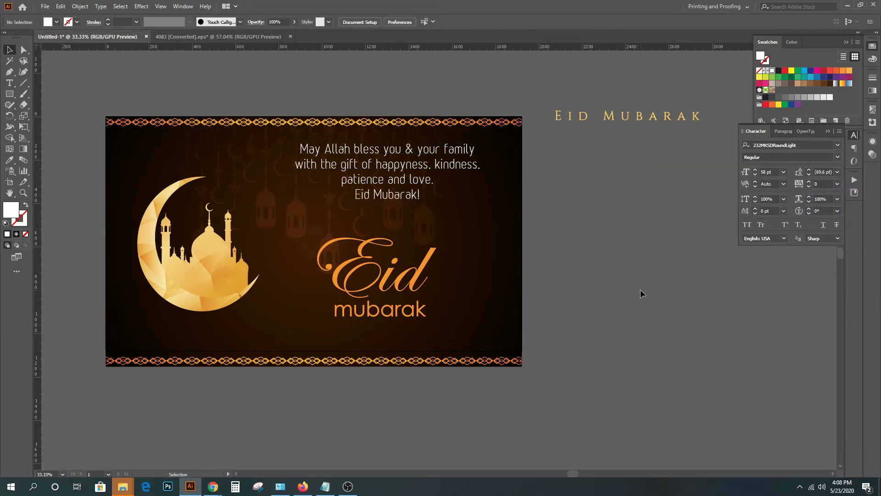
Step: Delete the 'Eid Mubarak!' line from the greeting paragraph
{"action": "left_click", "coordinate": [372, 199]}
{"action": "double_click", "coordinate": [372, 194]}
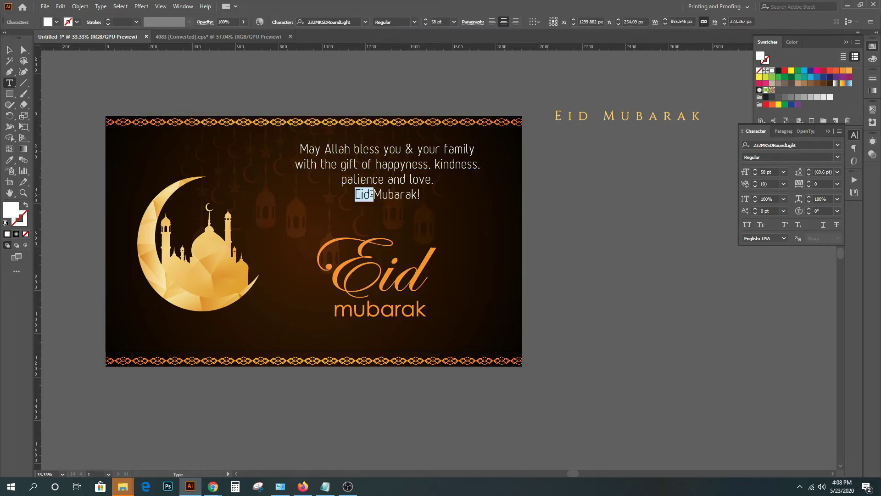
{"action": "triple_click", "coordinate": [373, 194]}
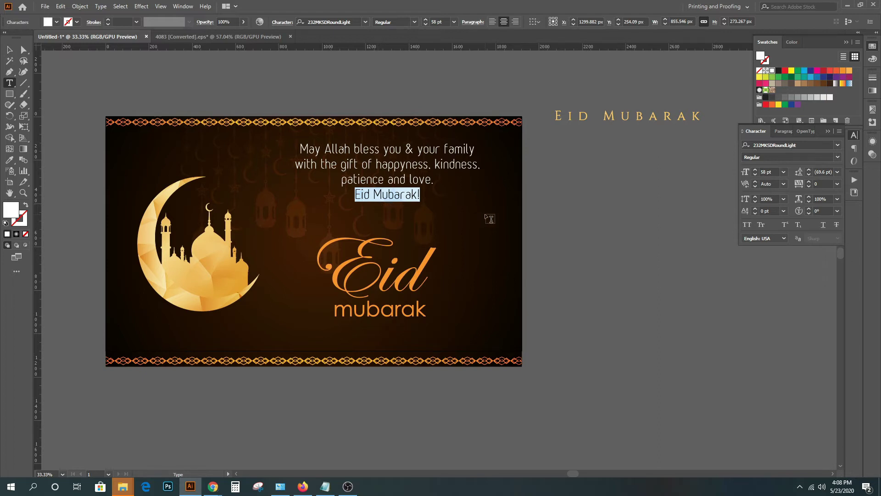
{"action": "key", "text": "BackSpace"}
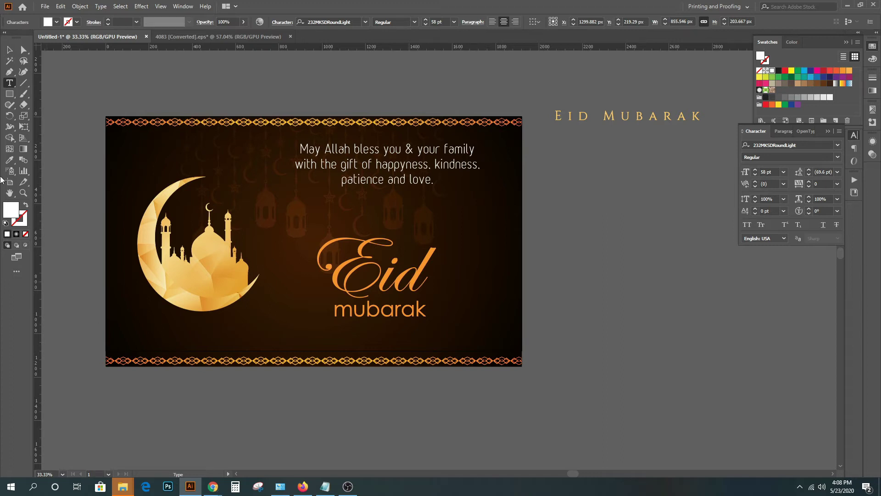
Step: Move the greeting paragraph slightly lower on the card
{"action": "left_click", "coordinate": [9, 49]}
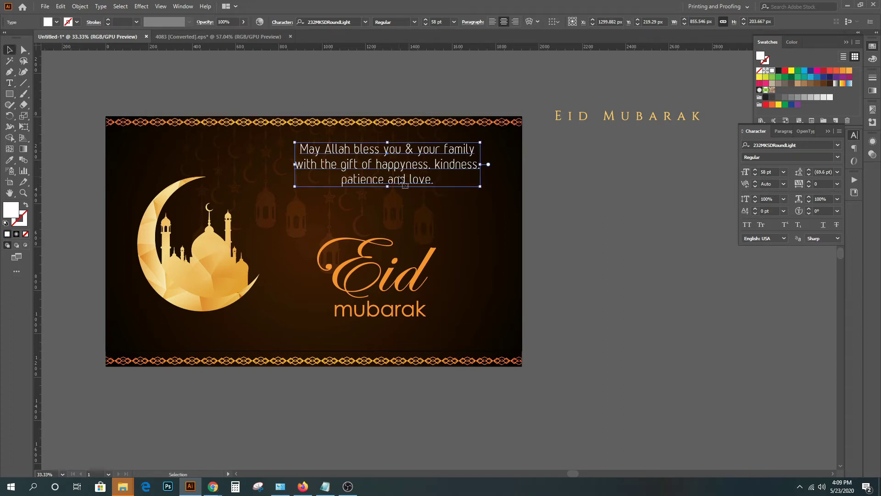
{"action": "left_click_drag", "start_coordinate": [405, 185], "coordinate": [405, 199]}
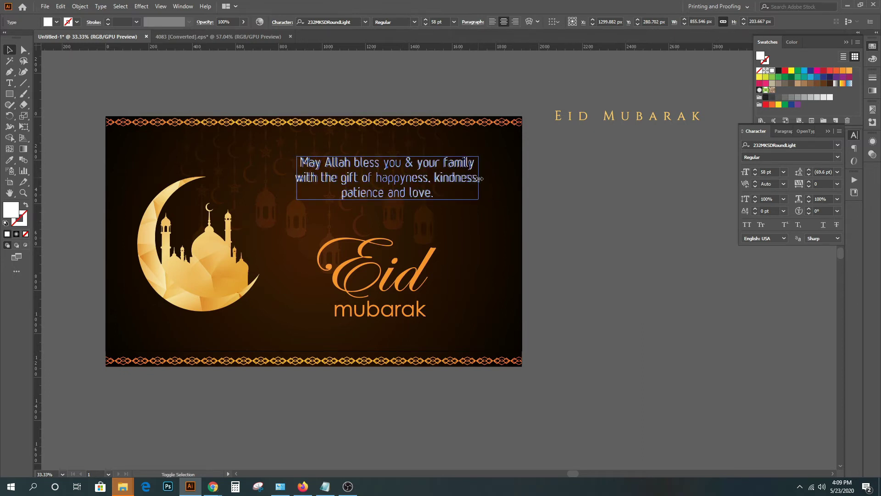
{"action": "left_click", "coordinate": [585, 198]}
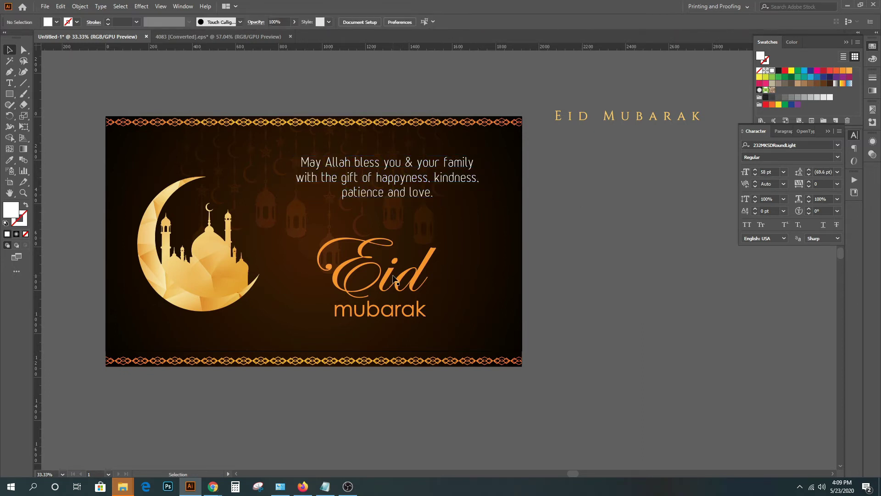
Step: Make the name text white Arial Black and nudge it slightly lower
{"action": "left_click", "coordinate": [771, 71]}
{"action": "left_click", "coordinate": [788, 144]}
{"action": "type", "text": "arial"}
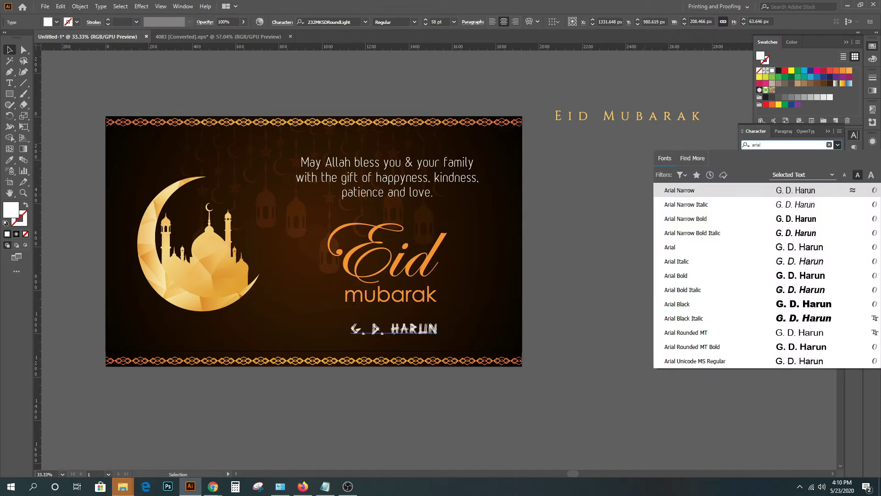
{"action": "left_click", "coordinate": [816, 304]}
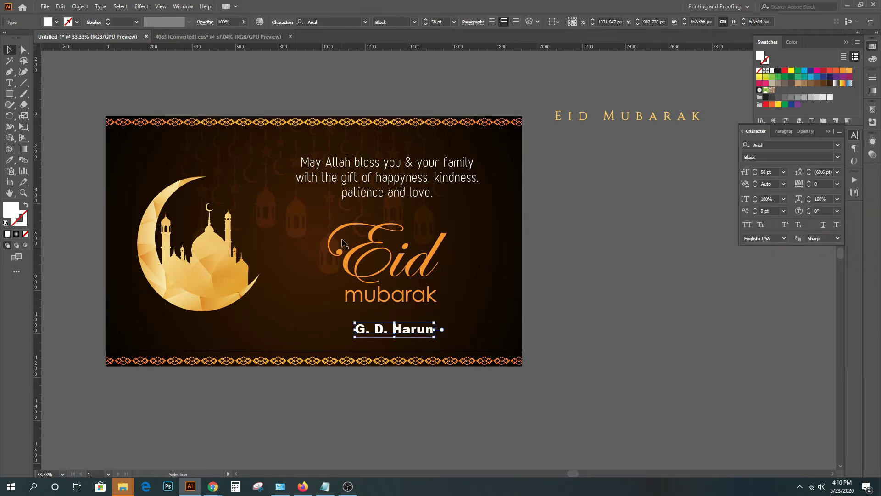
{"action": "left_click", "coordinate": [593, 198]}
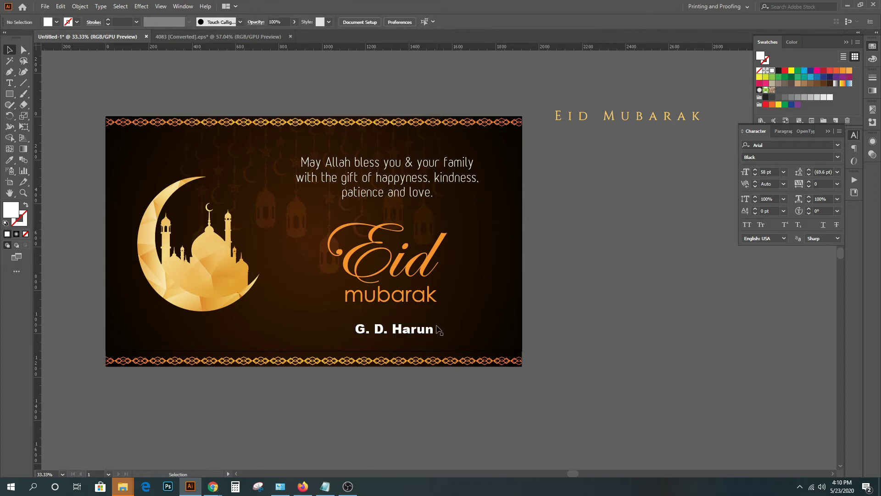
{"action": "left_click_drag", "start_coordinate": [422, 334], "coordinate": [419, 338]}
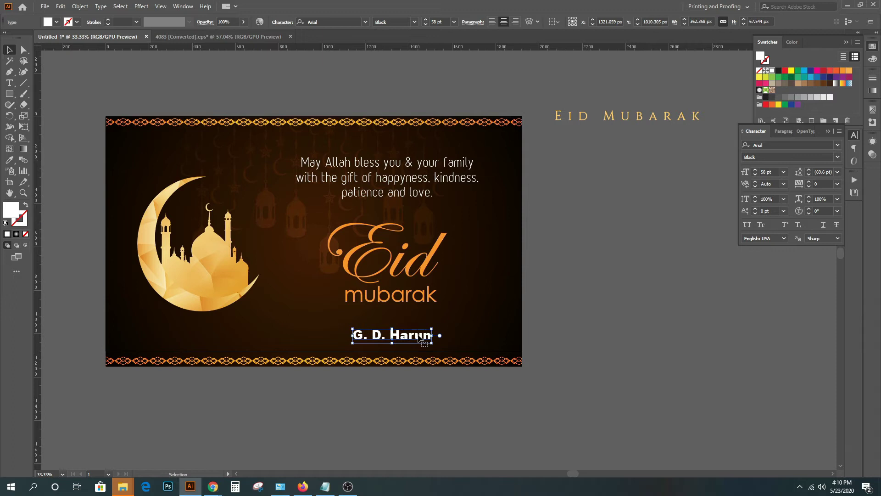
Step: Set the background gradient stop opacity to 50% and move the left stop to about 33%
{"action": "left_click", "coordinate": [585, 328]}
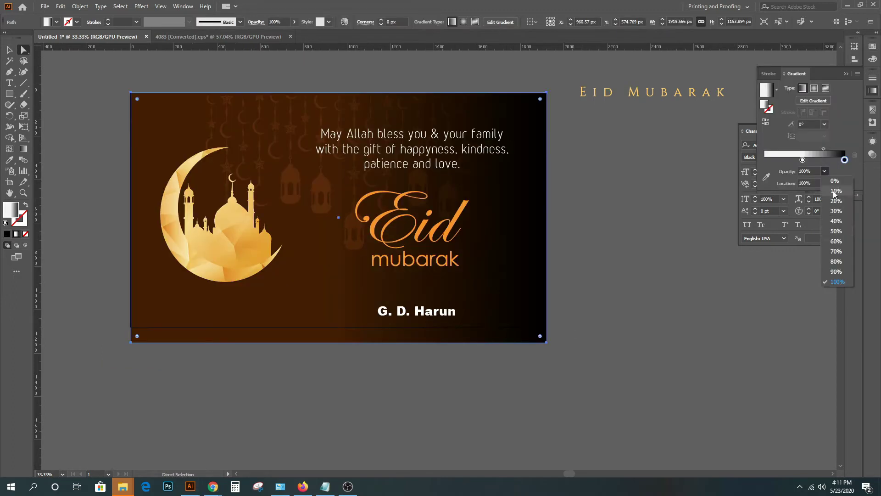
{"action": "left_click", "coordinate": [842, 231]}
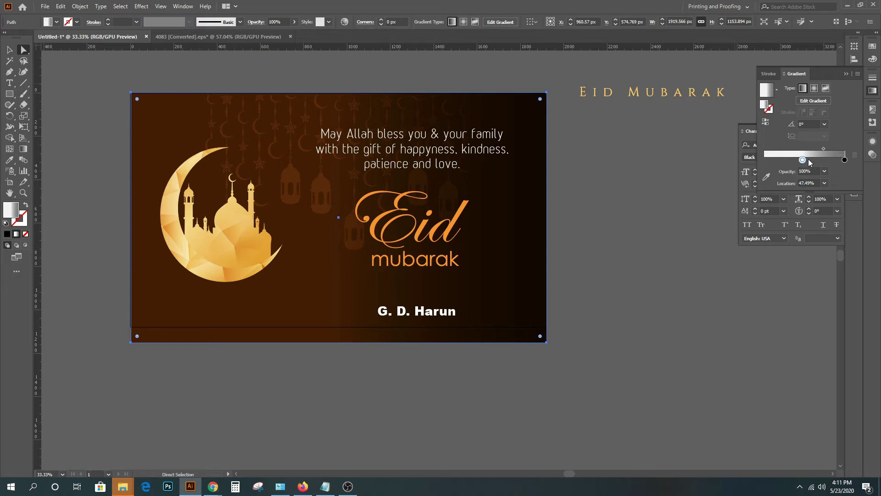
{"action": "left_click_drag", "start_coordinate": [804, 161], "coordinate": [773, 166]}
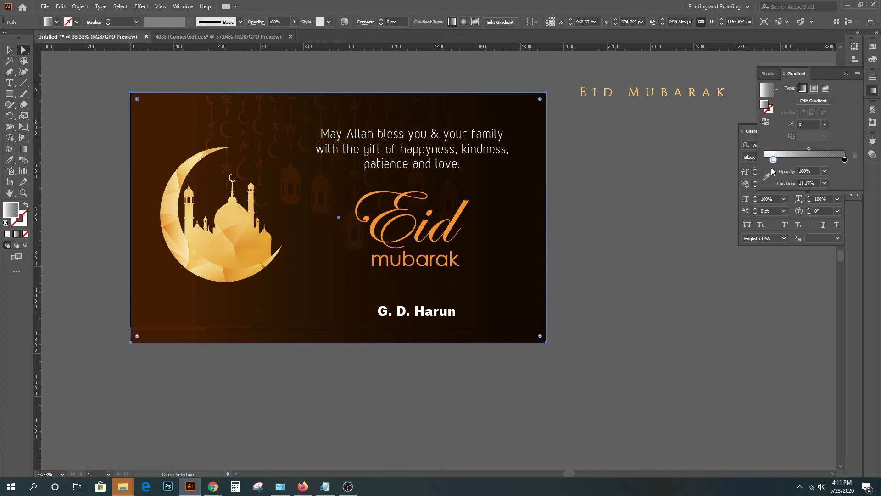
{"action": "left_click", "coordinate": [845, 160]}
{"action": "left_click_drag", "start_coordinate": [774, 160], "coordinate": [821, 161]}
{"action": "left_click", "coordinate": [847, 169]}
{"action": "mouse_move", "coordinate": [844, 160]}
{"action": "left_mouse_down"}
{"action": "mouse_move", "coordinate": [844, 181]}
{"action": "mouse_move", "coordinate": [861, 164]}
{"action": "left_mouse_up"}
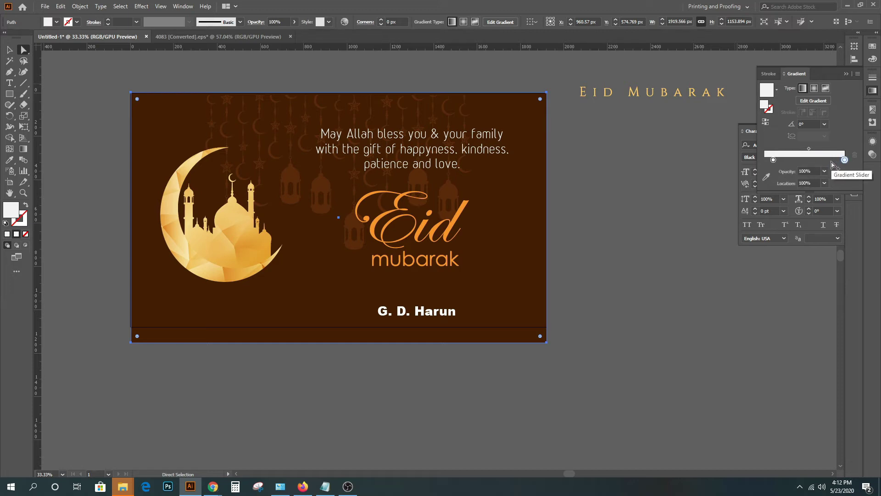
{"action": "key", "text": "ctrl+z"}
{"action": "key", "text": "ctrl+z"}
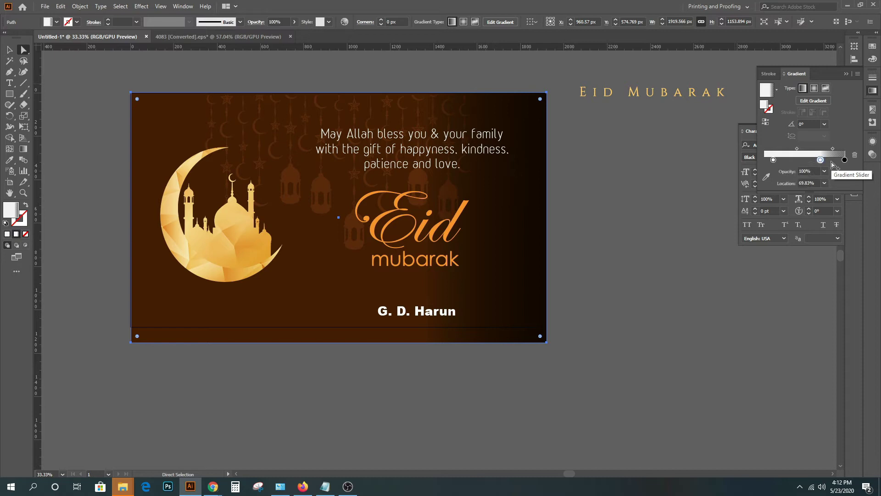
{"action": "key", "text": "ctrl+shift+z"}
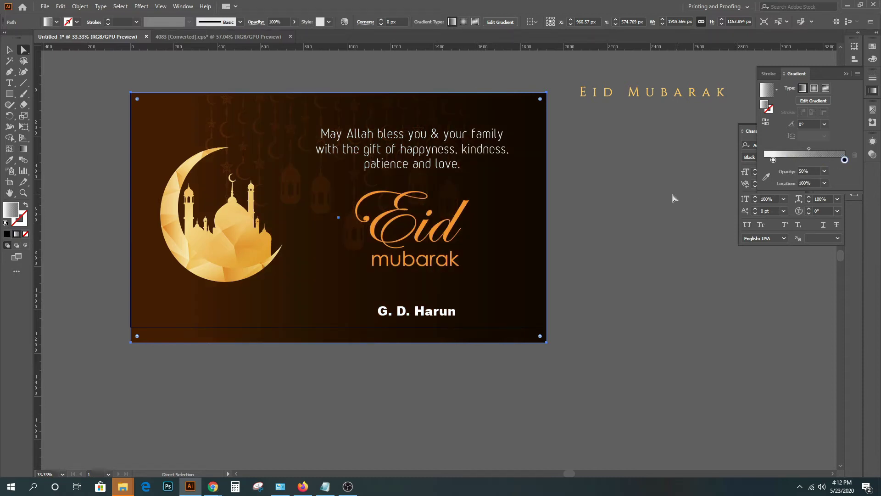
{"action": "left_click_drag", "start_coordinate": [774, 160], "coordinate": [799, 159]}
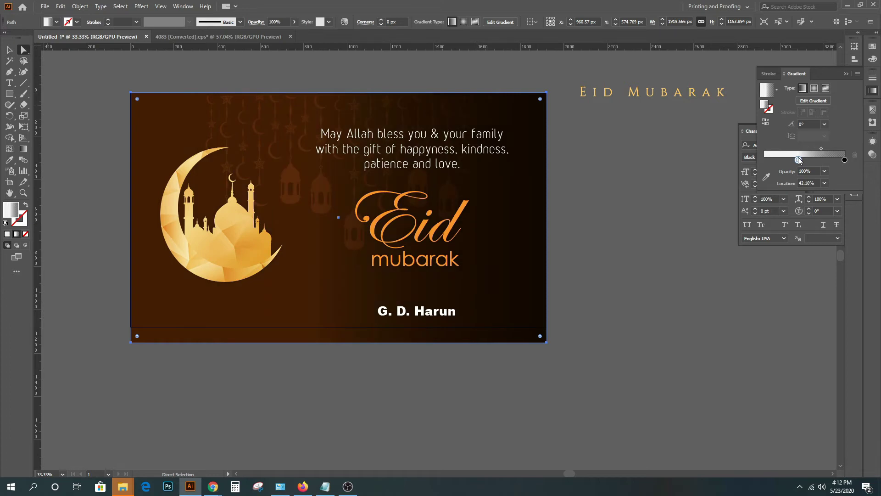
{"action": "left_click_drag", "start_coordinate": [799, 158], "coordinate": [791, 159]}
Step: Inside the clipped background group, move the hanging lanterns and stars artwork left and down
{"action": "left_click", "coordinate": [9, 49]}
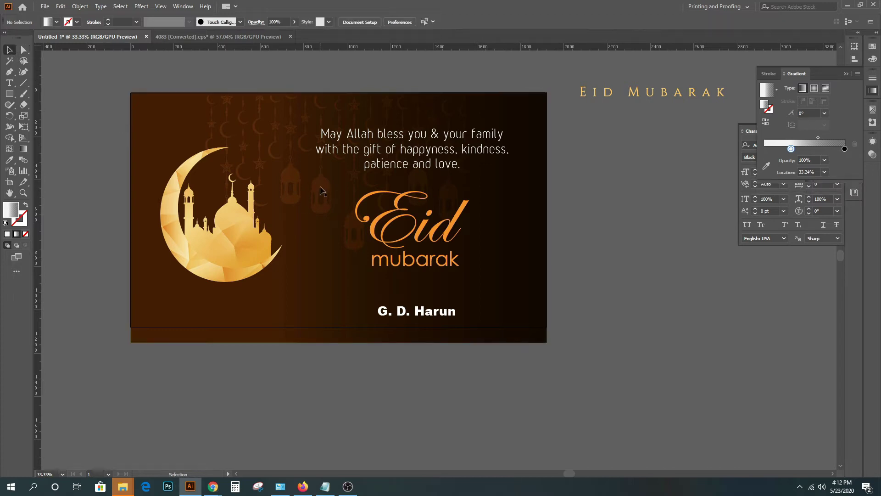
{"action": "double_click", "coordinate": [320, 188]}
{"action": "left_click_drag", "start_coordinate": [321, 188], "coordinate": [248, 193]}
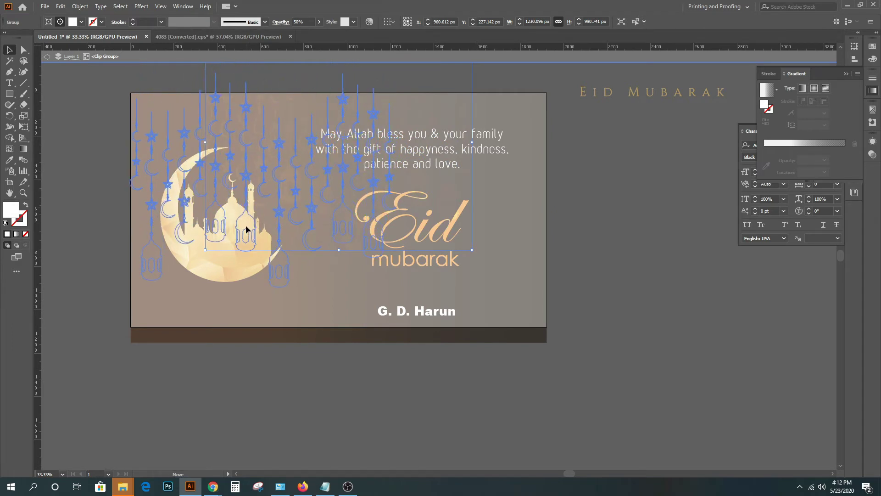
{"action": "left_click_drag", "start_coordinate": [248, 193], "coordinate": [244, 203]}
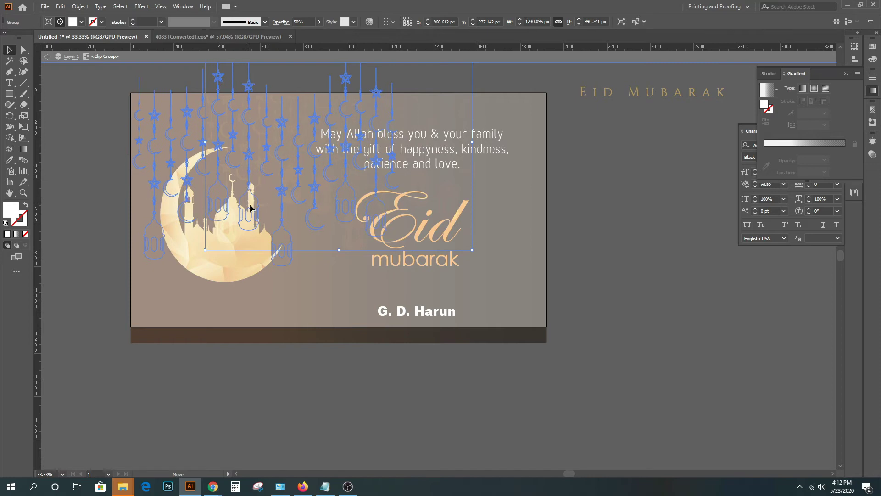
{"action": "double_click", "coordinate": [98, 196]}
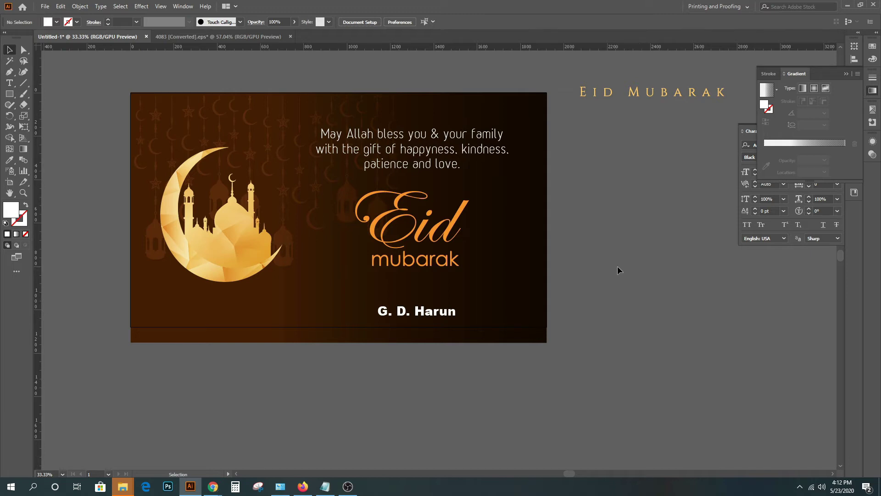
{"action": "left_click_drag", "start_coordinate": [425, 268], "coordinate": [425, 278]}
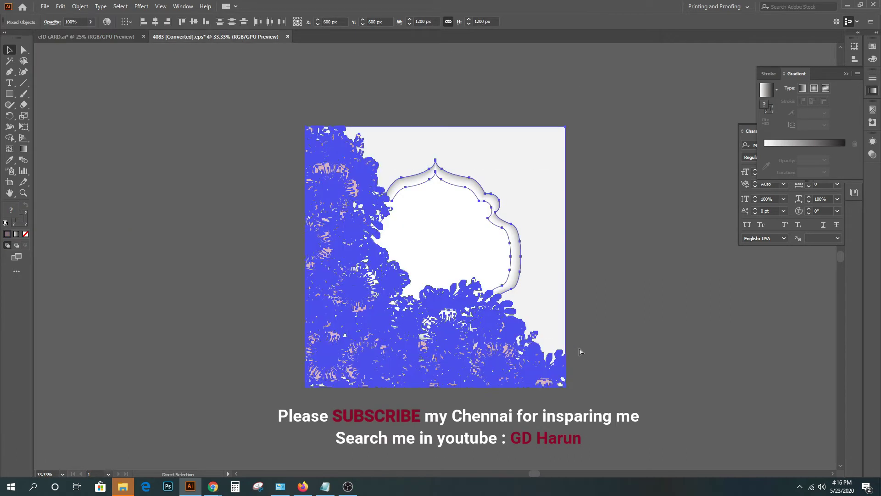
Step: Cut the floral frame and close 4083 [Converted].eps without saving
{"action": "key", "text": "Delete"}
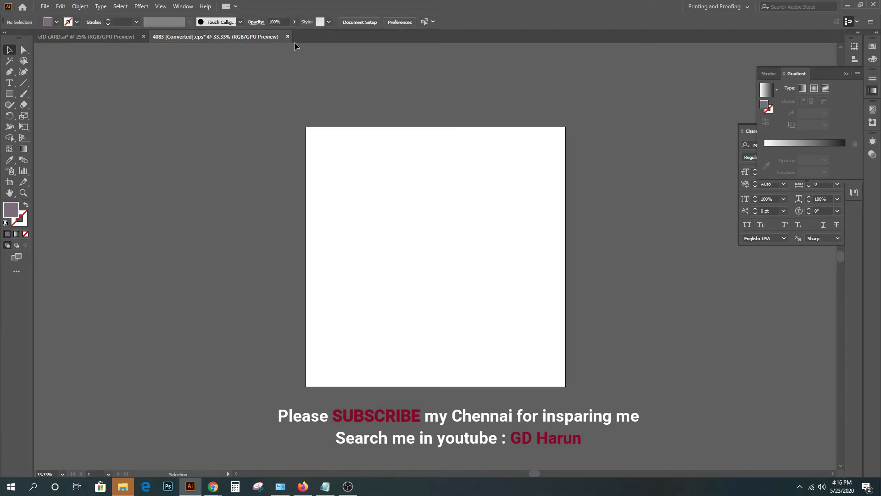
{"action": "left_click", "coordinate": [288, 36]}
{"action": "left_click", "coordinate": [492, 257]}
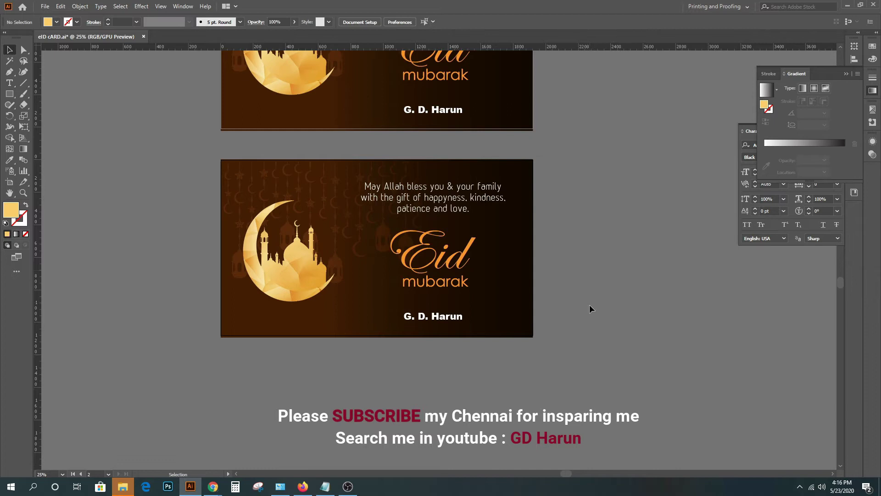
Step: Move the second Eid card aside and paste the floral frame onto the empty artboard
{"action": "left_click", "coordinate": [434, 216]}
{"action": "left_click_drag", "start_coordinate": [507, 207], "coordinate": [113, 197]}
{"action": "left_click", "coordinate": [409, 250]}
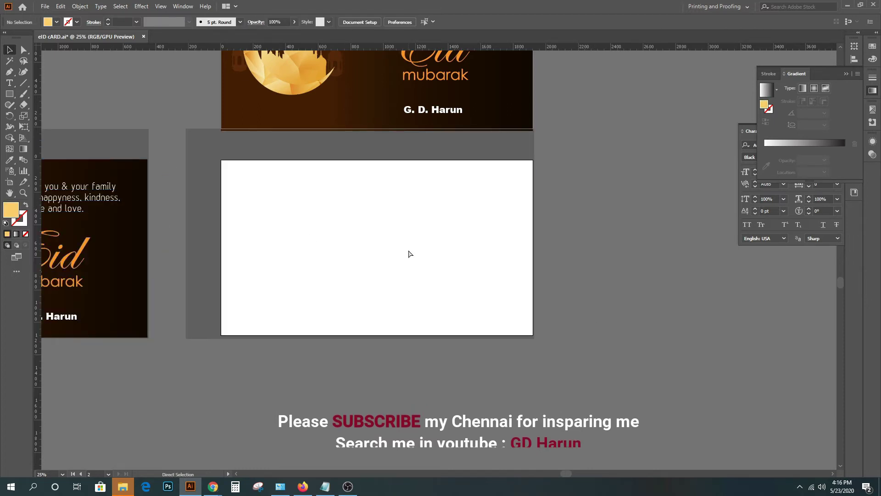
{"action": "key", "text": "ctrl+v"}
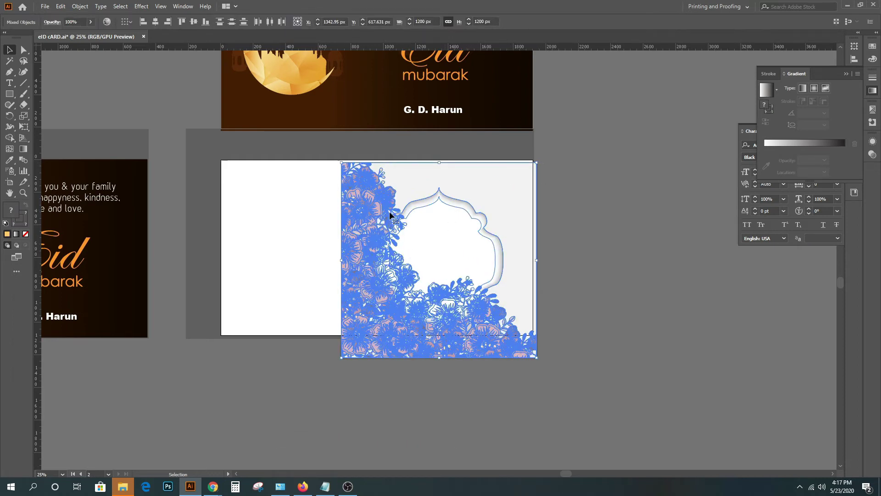
Step: Reflect the floral artwork vertically using the Reflect options
{"action": "left_click_drag", "start_coordinate": [323, 206], "coordinate": [564, 228]}
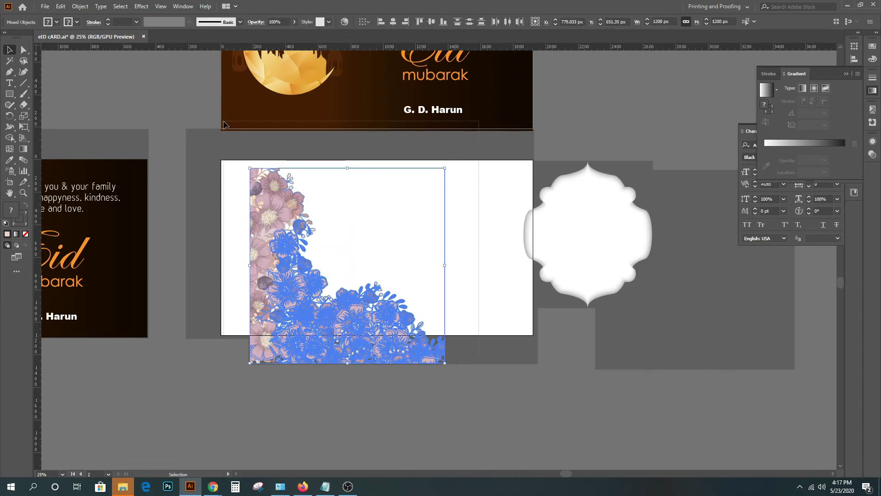
{"action": "left_click", "coordinate": [13, 119]}
{"action": "left_click", "coordinate": [51, 127]}
{"action": "double_click", "coordinate": [9, 116]}
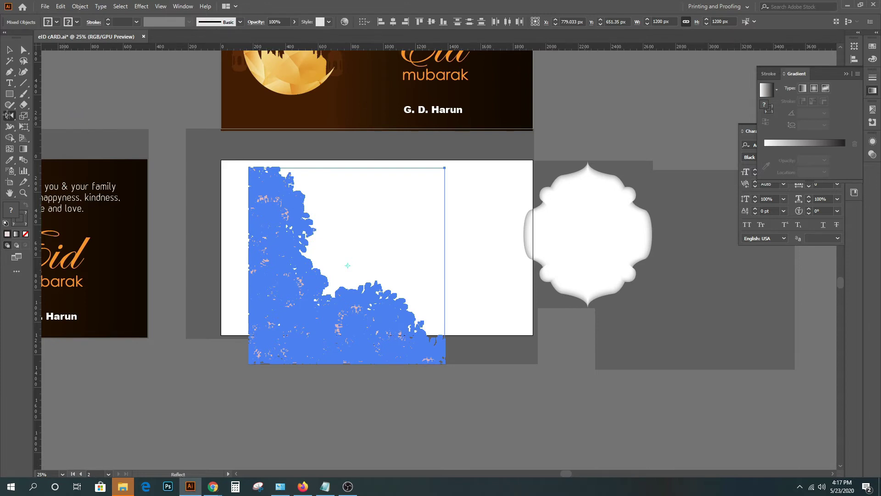
{"action": "left_click", "coordinate": [566, 277]}
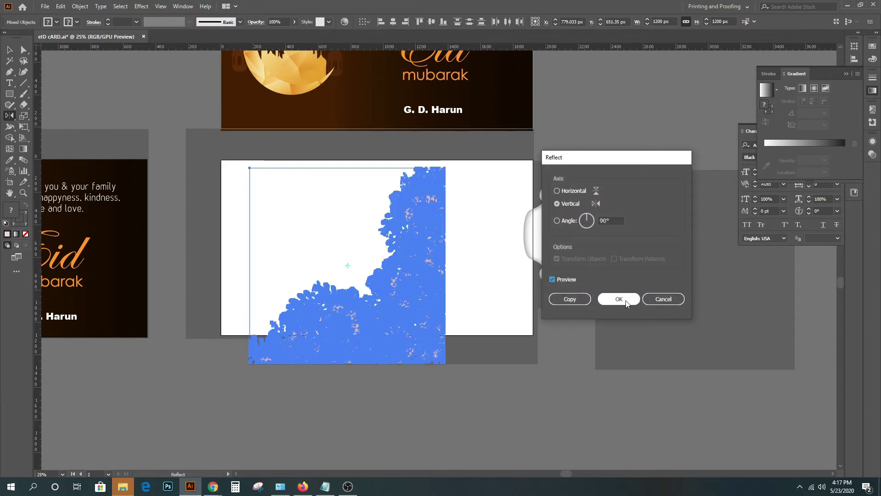
{"action": "left_click", "coordinate": [620, 299]}
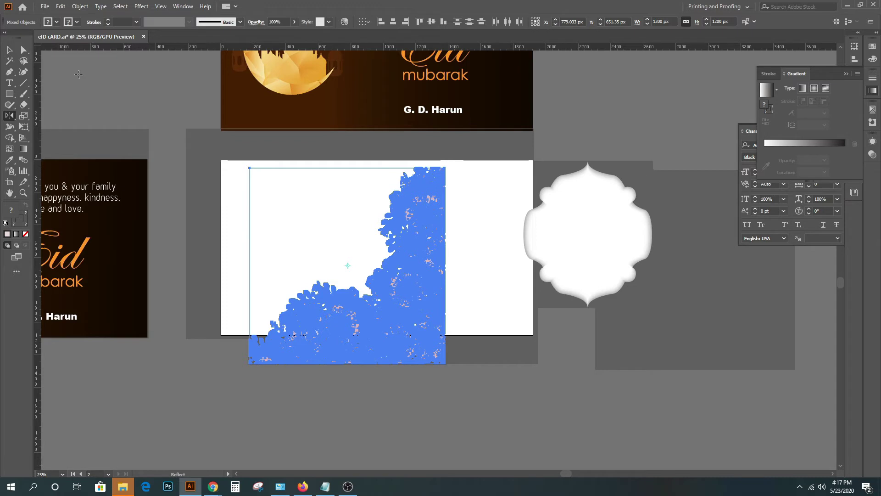
Step: Move the white frame aside and shift the mirrored florals to the card's right edge
{"action": "left_click", "coordinate": [10, 50]}
{"action": "left_click", "coordinate": [488, 253]}
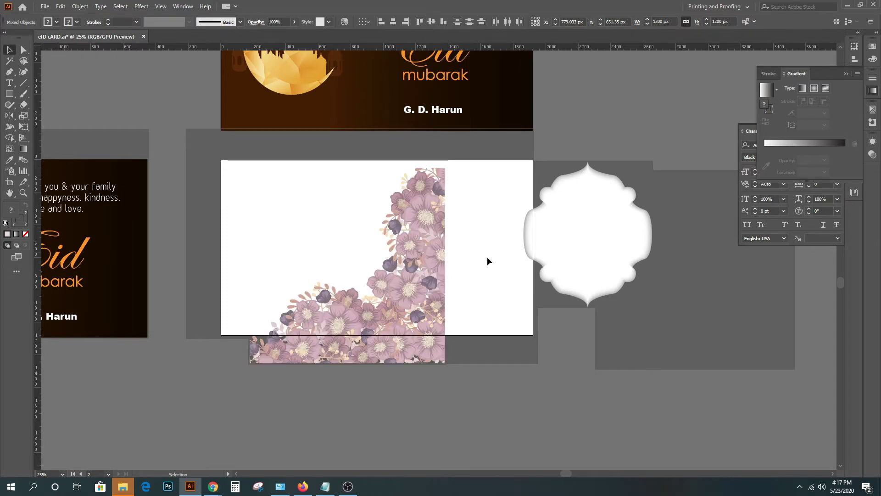
{"action": "left_click_drag", "start_coordinate": [592, 219], "coordinate": [673, 163]}
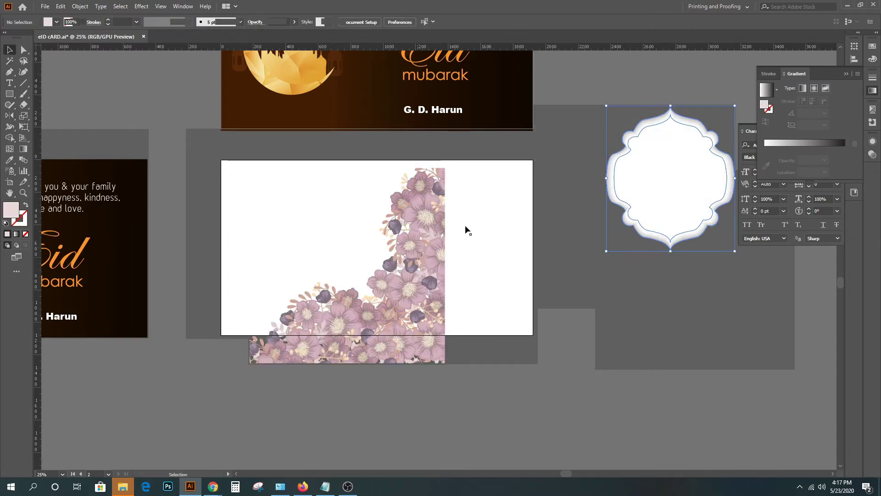
{"action": "left_click", "coordinate": [384, 344]}
{"action": "left_click_drag", "start_coordinate": [425, 328], "coordinate": [512, 318]}
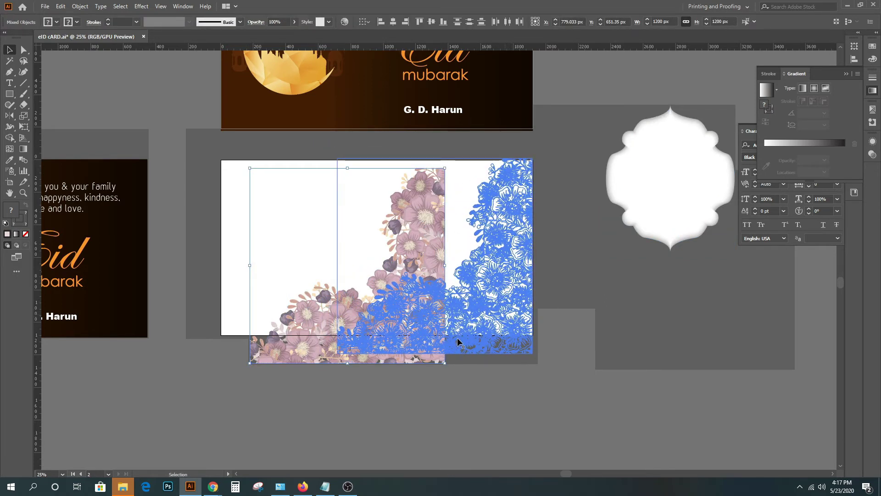
{"action": "left_click", "coordinate": [368, 393]}
Step: Enlarge the florals into the lower-right corner and place the white arch frame on the left
{"action": "left_click_drag", "start_coordinate": [300, 368], "coordinate": [535, 143]}
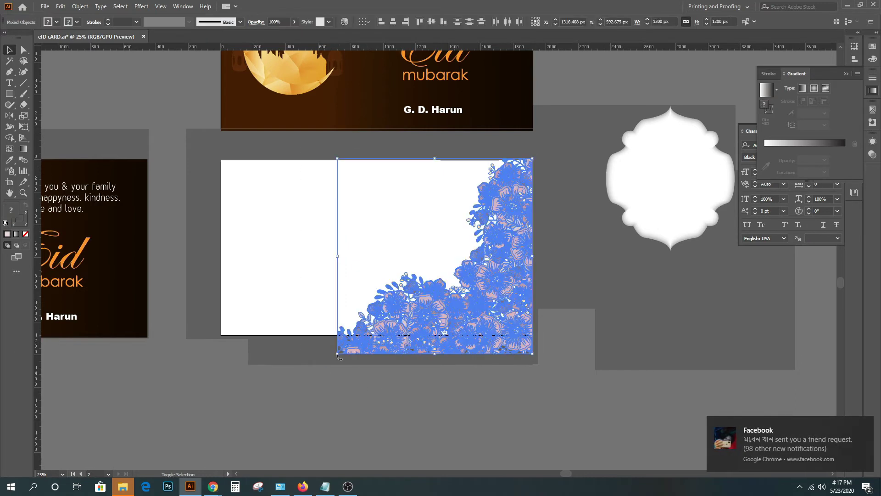
{"action": "left_click_drag", "start_coordinate": [338, 355], "coordinate": [330, 362]}
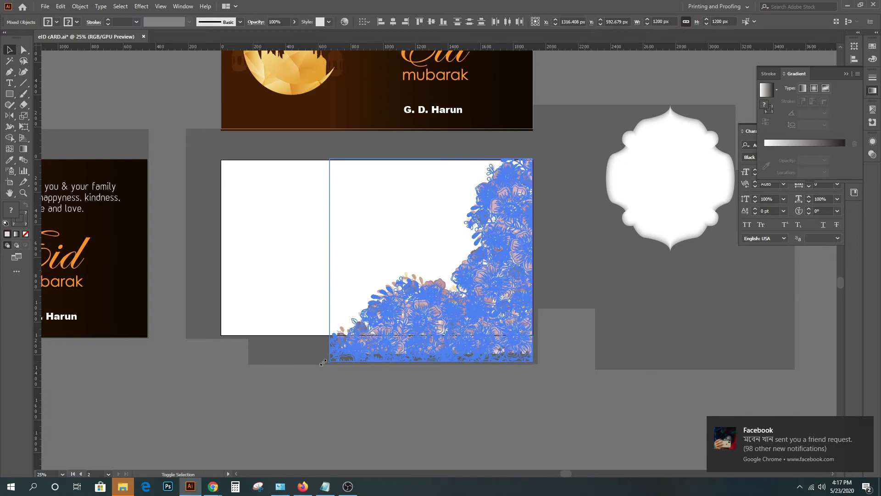
{"action": "left_click", "coordinate": [425, 390]}
{"action": "mouse_move", "coordinate": [669, 177]}
{"action": "left_mouse_down"}
{"action": "mouse_move", "coordinate": [320, 234]}
{"action": "mouse_move", "coordinate": [349, 238]}
{"action": "left_mouse_up"}
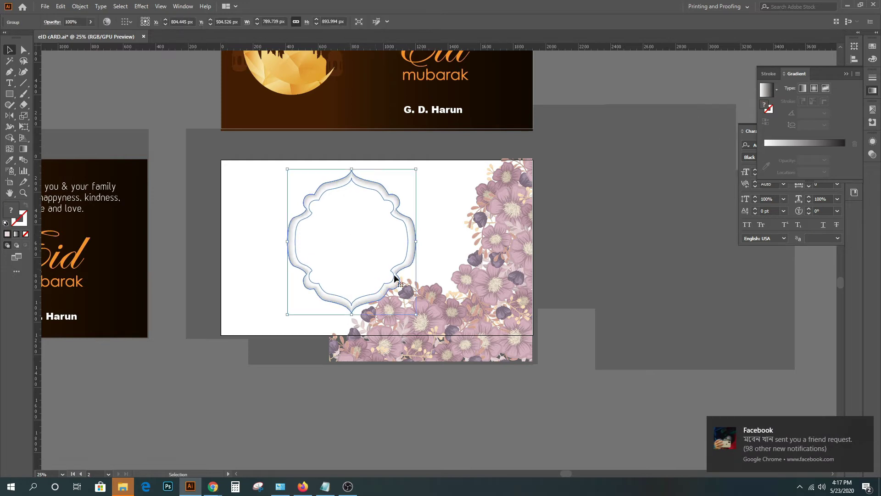
Step: Alt-drag a copy of the orange 'Eid mubarak' lettering into the white frame and bring it to front
{"action": "left_click", "coordinate": [285, 318]}
{"action": "mouse_move", "coordinate": [163, 233]}
{"action": "left_mouse_down"}
{"action": "mouse_move", "coordinate": [274, 217]}
{"action": "mouse_move", "coordinate": [261, 211]}
{"action": "left_mouse_up"}
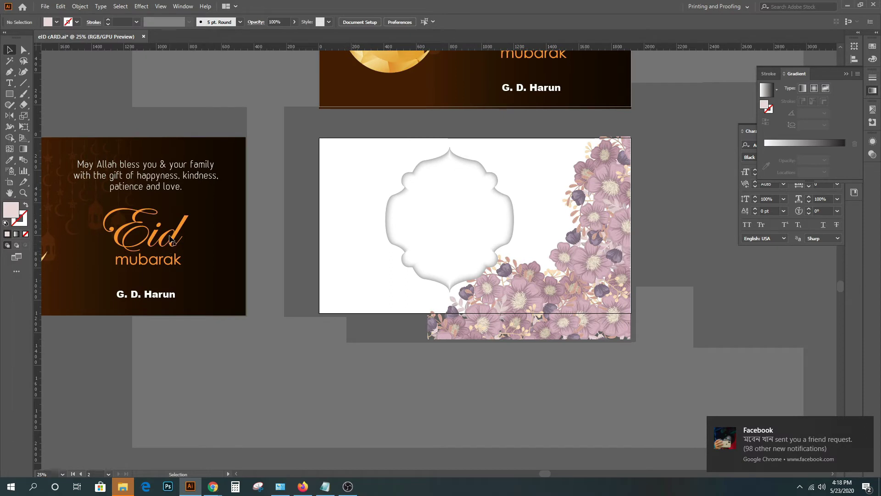
{"action": "left_click_drag", "start_coordinate": [173, 234], "coordinate": [478, 215]}
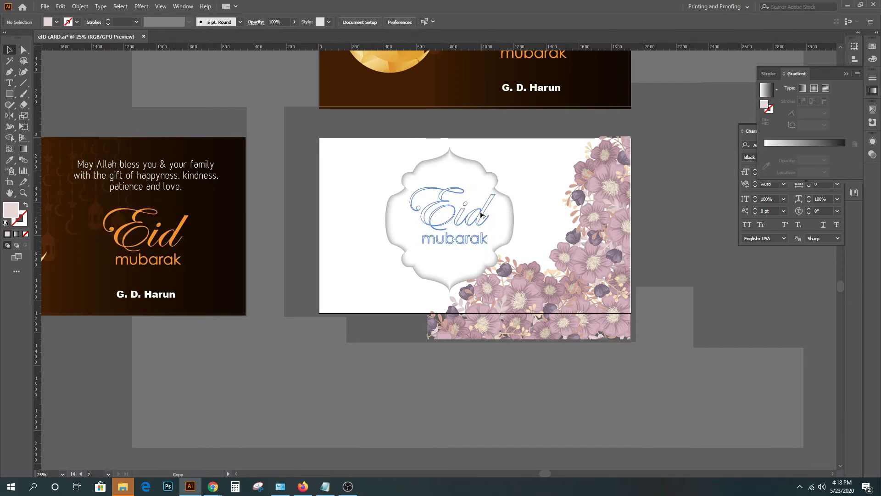
{"action": "left_click_drag", "start_coordinate": [477, 215], "coordinate": [478, 218]}
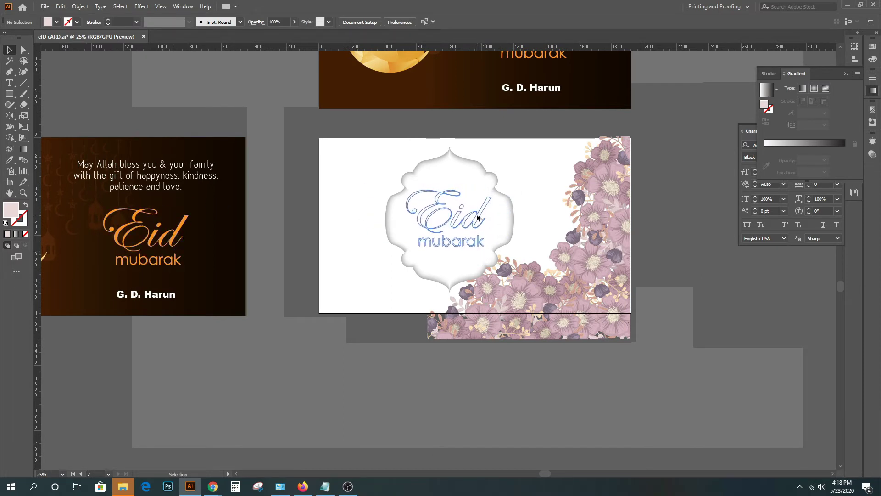
{"action": "right_click", "coordinate": [477, 218]}
{"action": "mouse_move", "coordinate": [503, 327]}
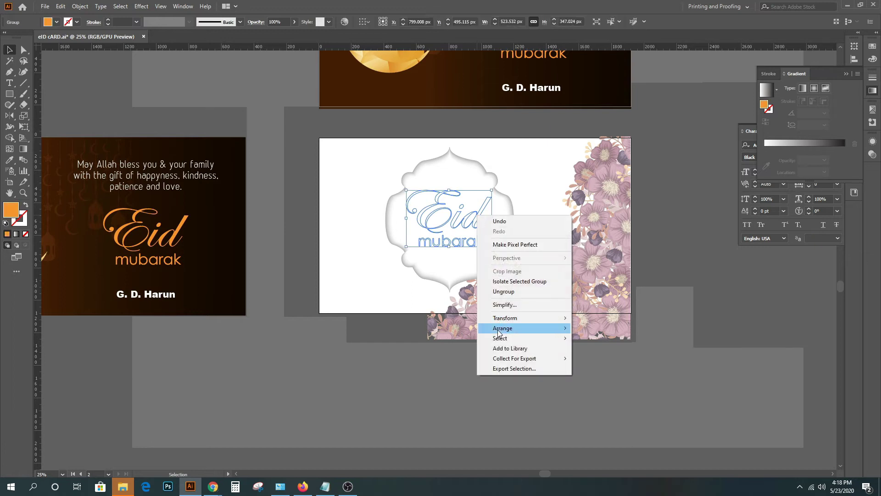
{"action": "left_click", "coordinate": [602, 328]}
{"action": "left_click", "coordinate": [649, 375]}
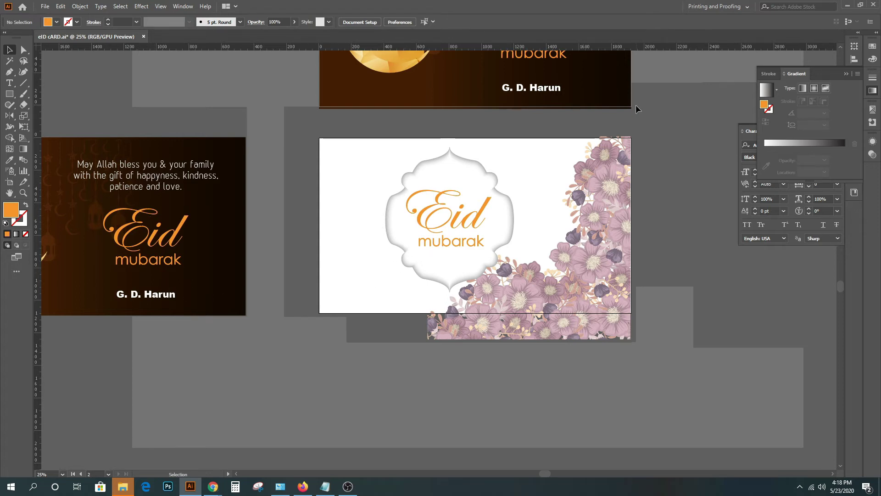
{"action": "left_click", "coordinate": [849, 9]}
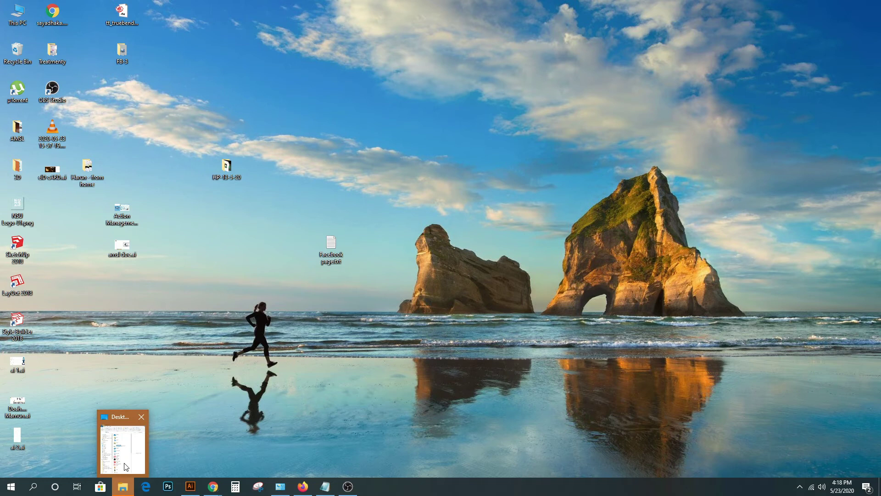
Step: In File Explorer, navigate to K:\BCCL - Eid Card - 11-5-20\Eid Vector
{"action": "mouse_move", "coordinate": [123, 487]}
{"action": "left_click", "coordinate": [122, 440]}
{"action": "scroll", "coordinate": [436, 207], "scroll_direction": "down", "scroll_amount": 8}
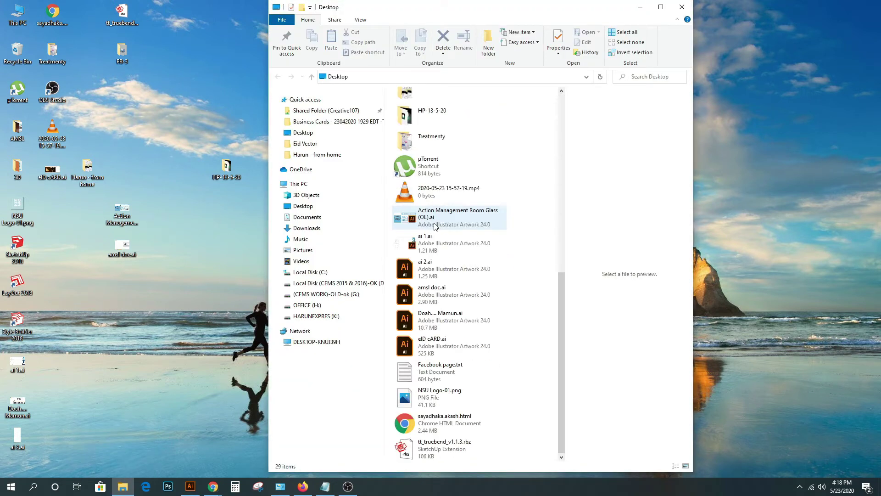
{"action": "left_click", "coordinate": [299, 184]}
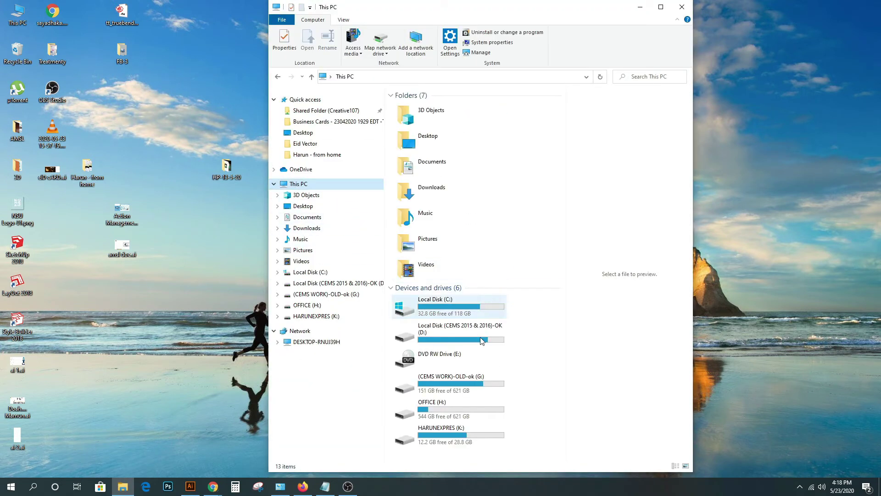
{"action": "double_click", "coordinate": [449, 431]}
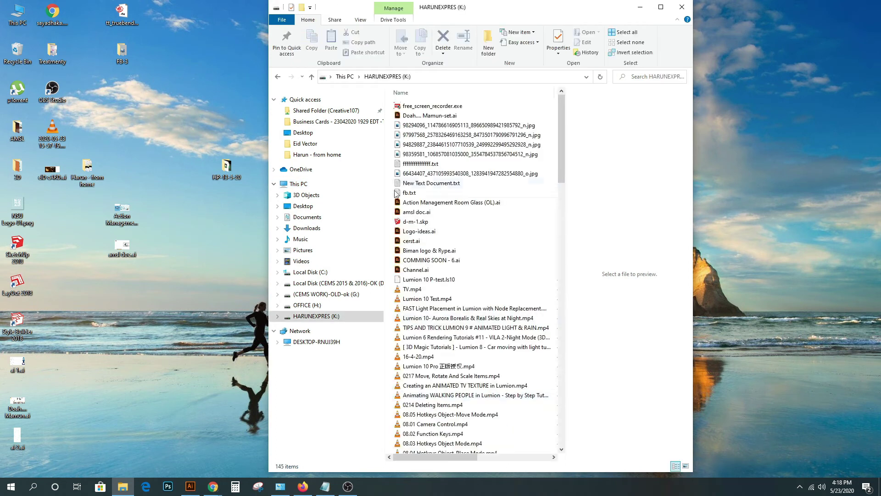
{"action": "scroll", "coordinate": [427, 218], "scroll_direction": "down", "scroll_amount": 8}
{"action": "scroll", "coordinate": [427, 217], "scroll_direction": "down", "scroll_amount": 10}
{"action": "scroll", "coordinate": [427, 218], "scroll_direction": "down", "scroll_amount": 10}
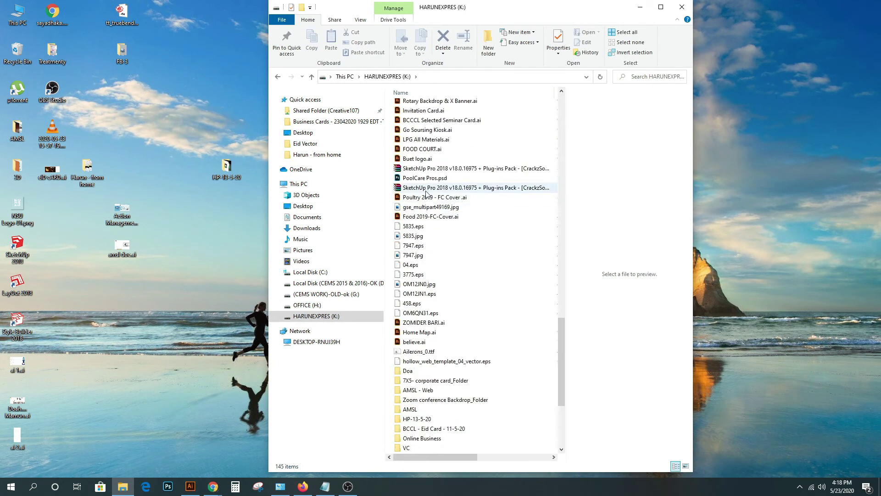
{"action": "scroll", "coordinate": [427, 218], "scroll_direction": "down", "scroll_amount": 8}
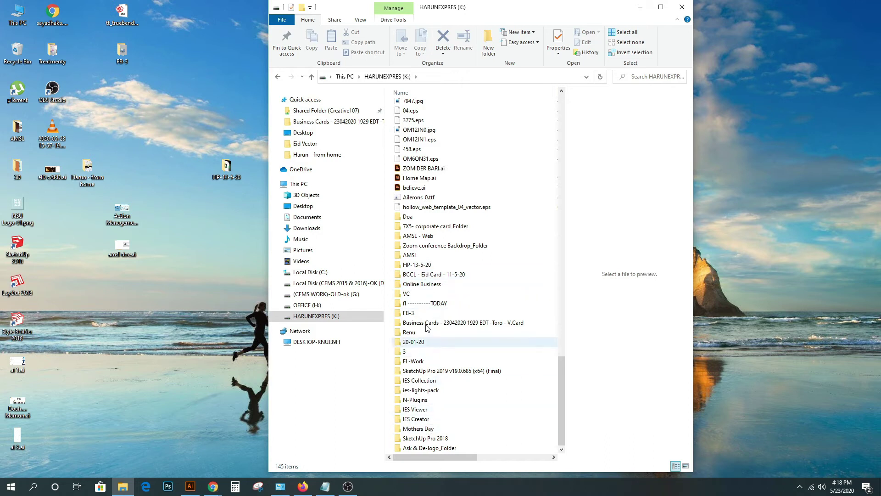
{"action": "double_click", "coordinate": [426, 275]}
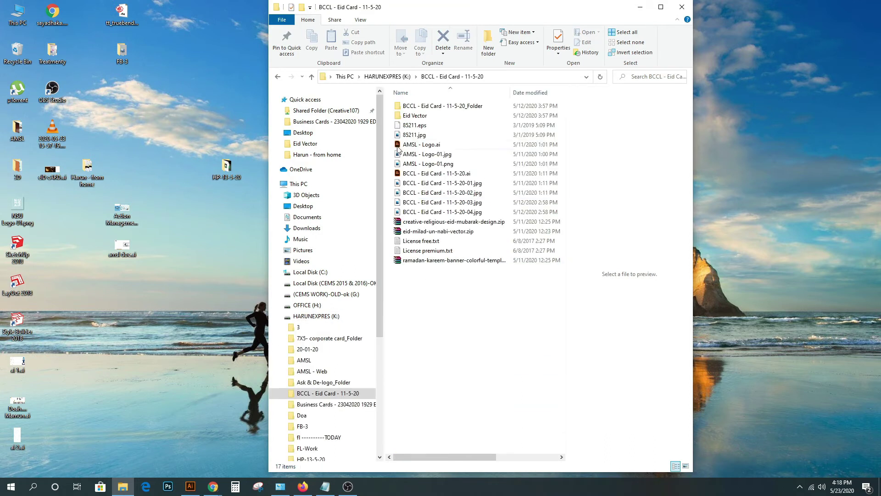
{"action": "double_click", "coordinate": [415, 115]}
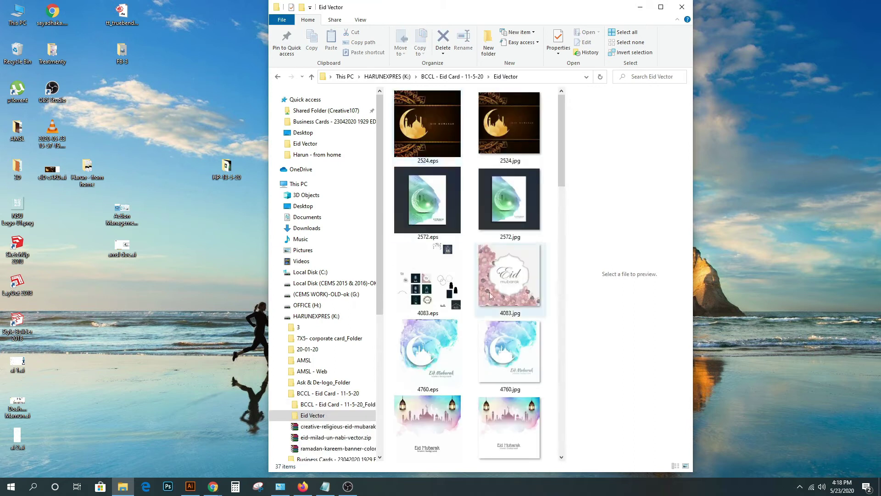
Step: Preview 9102.jpg and 17556.jpg, then open 24886.eps with Adobe Illustrator 2020
{"action": "scroll", "coordinate": [496, 338], "scroll_direction": "down", "scroll_amount": 5}
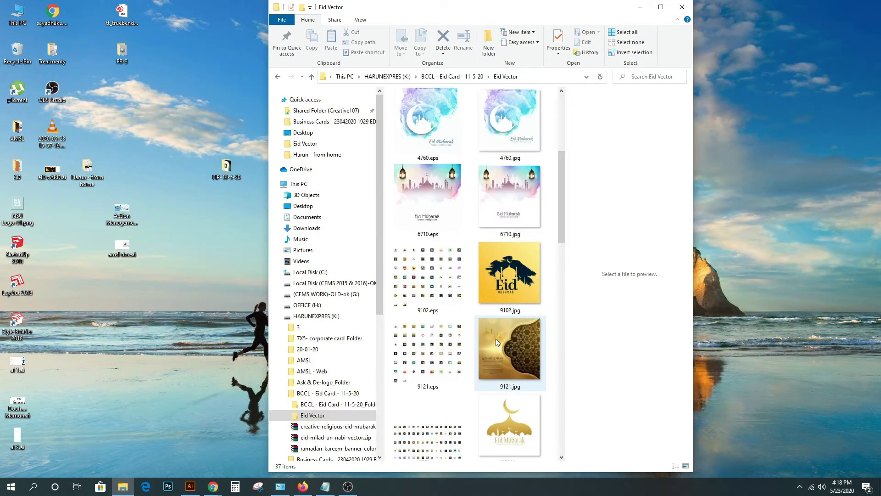
{"action": "left_click", "coordinate": [519, 272]}
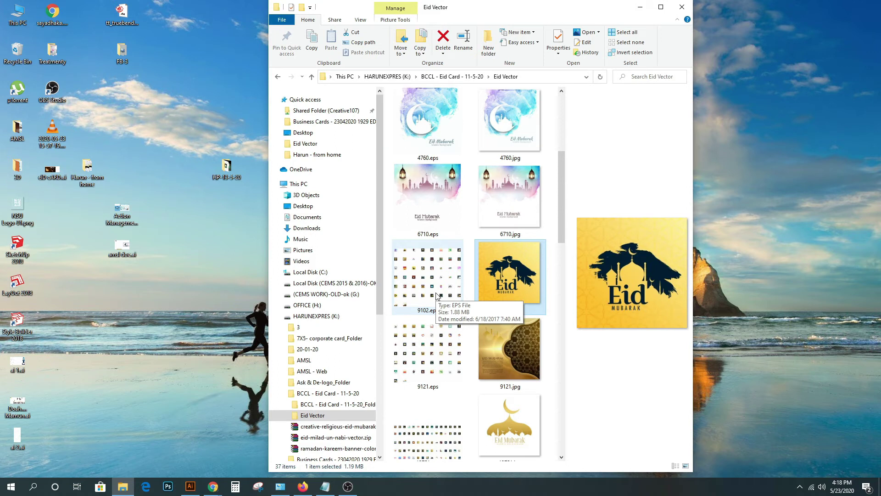
{"action": "scroll", "coordinate": [436, 296], "scroll_direction": "down", "scroll_amount": 2}
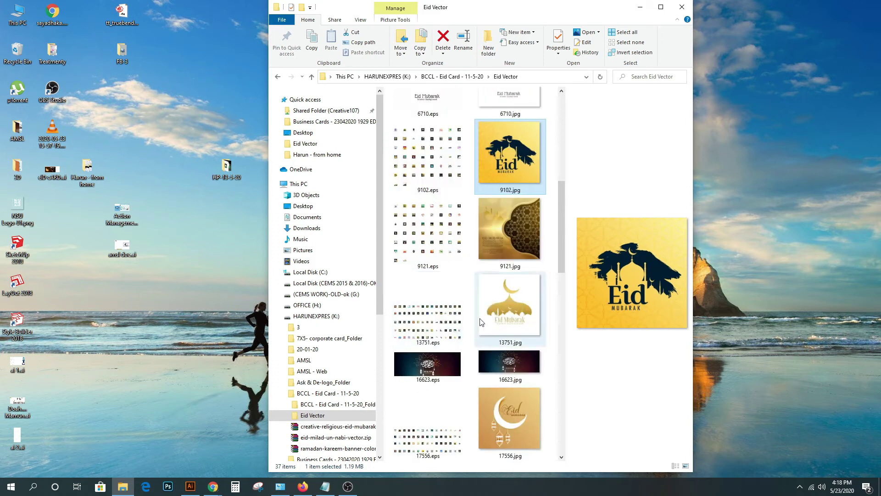
{"action": "left_click", "coordinate": [523, 428]}
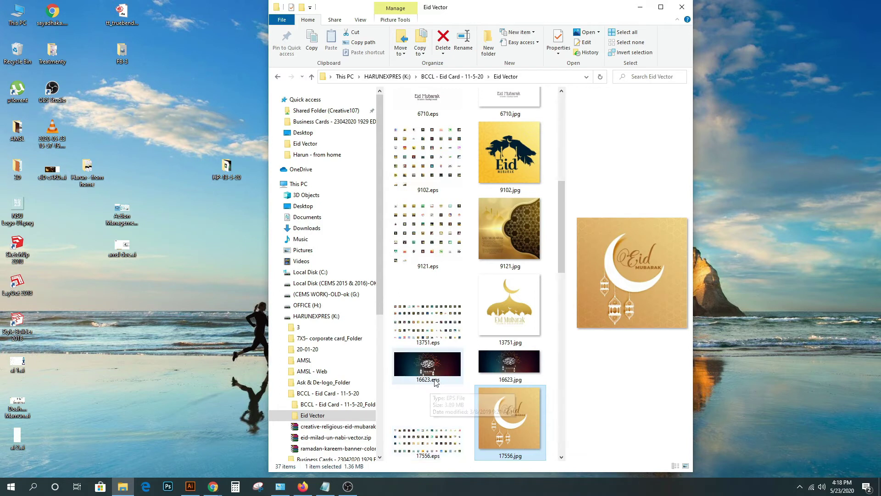
{"action": "scroll", "coordinate": [455, 363], "scroll_direction": "down", "scroll_amount": 5}
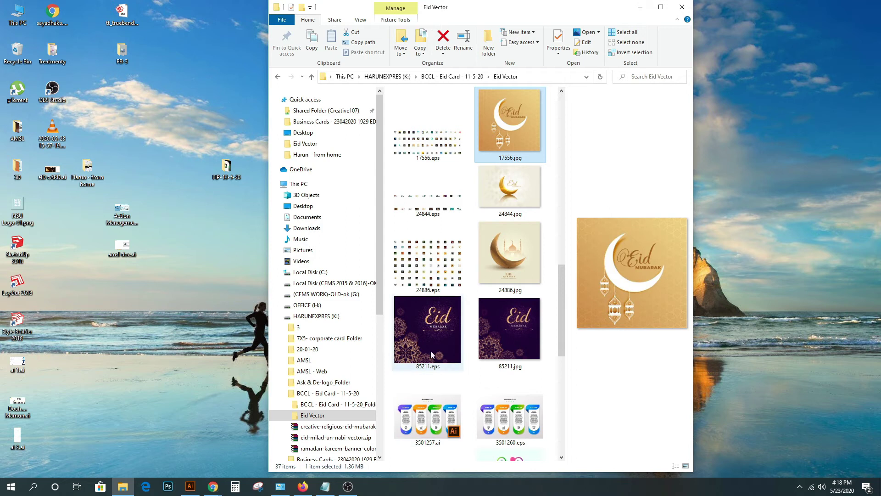
{"action": "left_click", "coordinate": [428, 334]}
{"action": "left_click", "coordinate": [432, 272]}
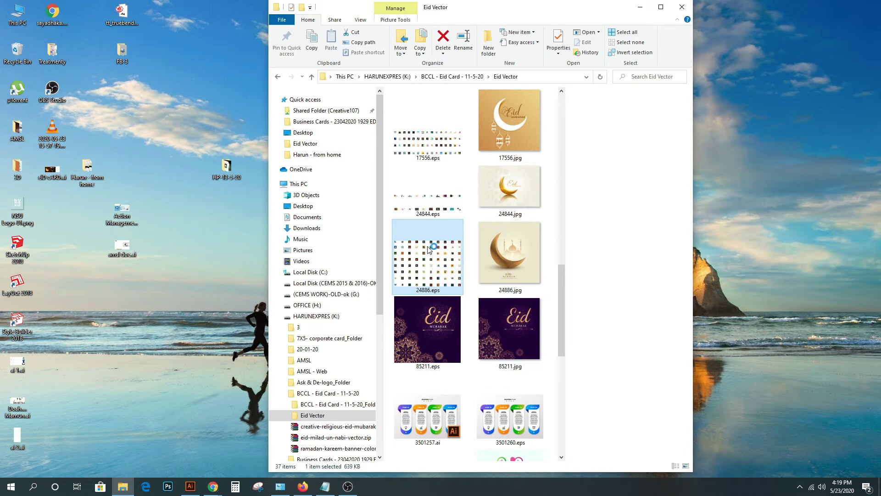
{"action": "left_click", "coordinate": [414, 241]}
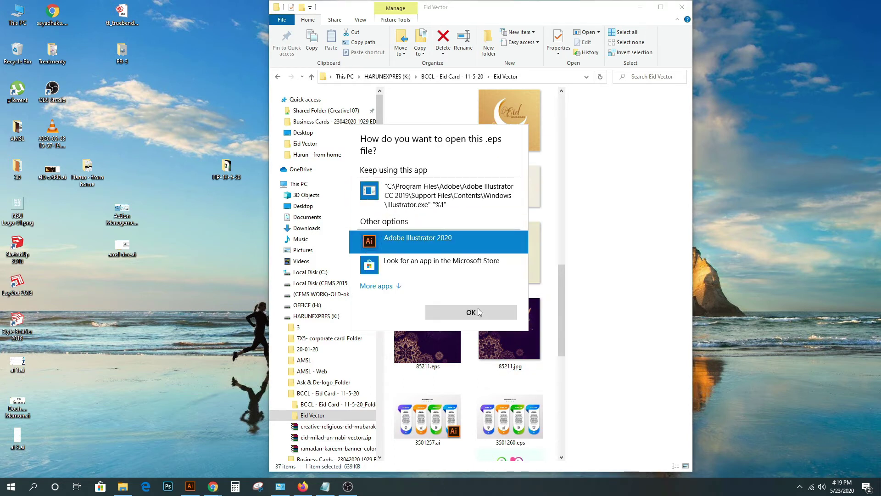
Step: Cut the crescent-and-mosque artwork from 24886.eps and close that file without saving
{"action": "left_click", "coordinate": [478, 312]}
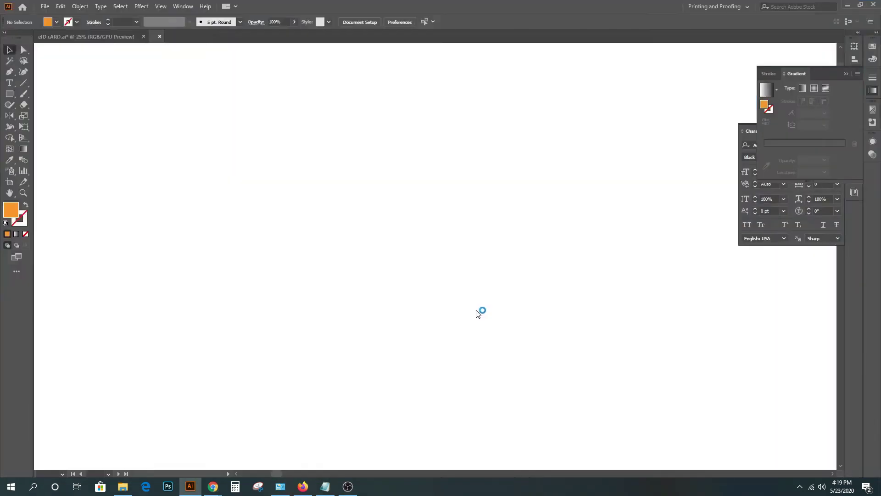
{"action": "key", "text": "ctrl+minus"}
{"action": "key", "text": "ctrl+minus"}
{"action": "key", "text": "ctrl+minus"}
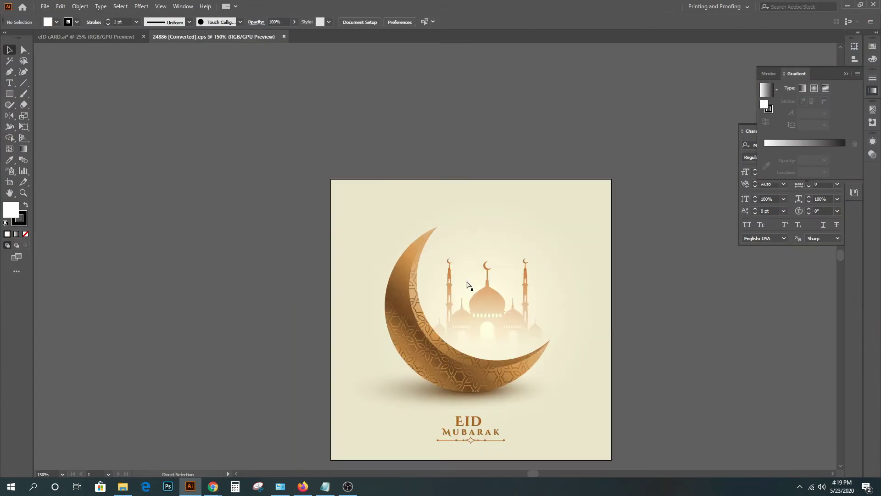
{"action": "left_click_drag", "start_coordinate": [458, 307], "coordinate": [409, 246]}
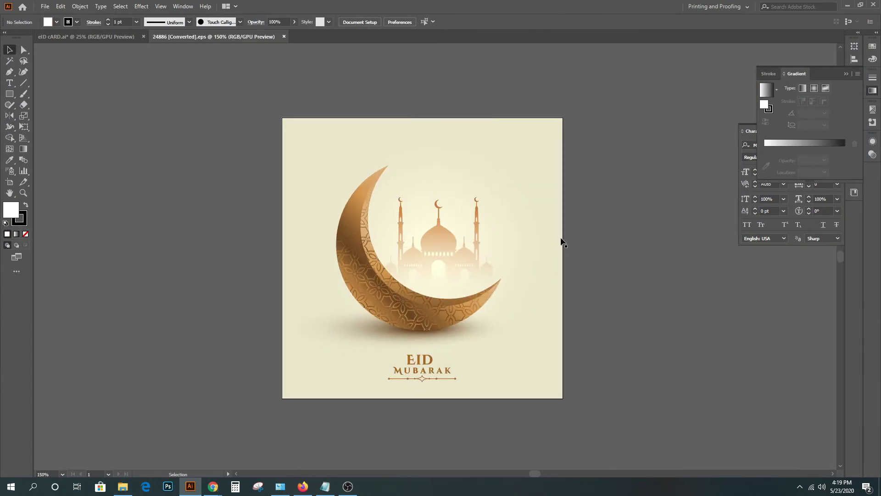
{"action": "left_click_drag", "start_coordinate": [313, 327], "coordinate": [313, 326]}
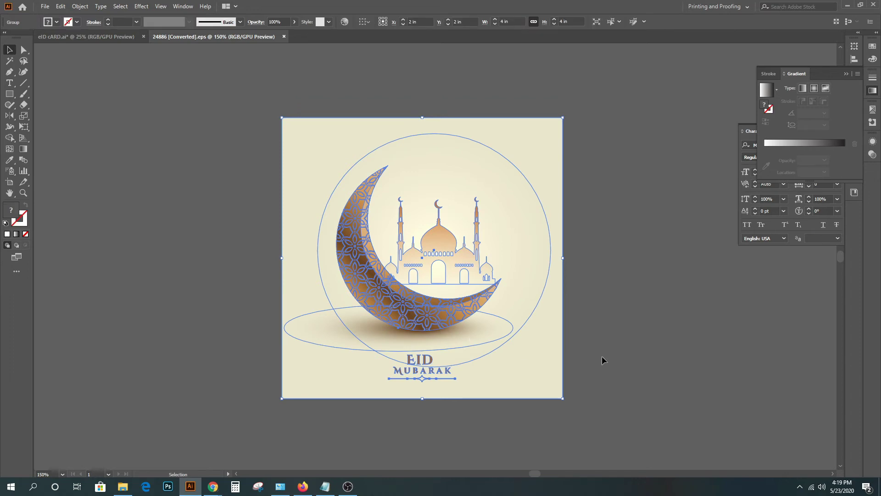
{"action": "left_click_drag", "start_coordinate": [592, 406], "coordinate": [224, 115]}
{"action": "key", "text": "Delete"}
{"action": "left_click", "coordinate": [287, 36]}
{"action": "left_click", "coordinate": [485, 252]}
Step: Paste the crescent-and-mosque group into eID cARD.ai, right of the floral card
{"action": "left_click_drag", "start_coordinate": [362, 232], "coordinate": [281, 225]}
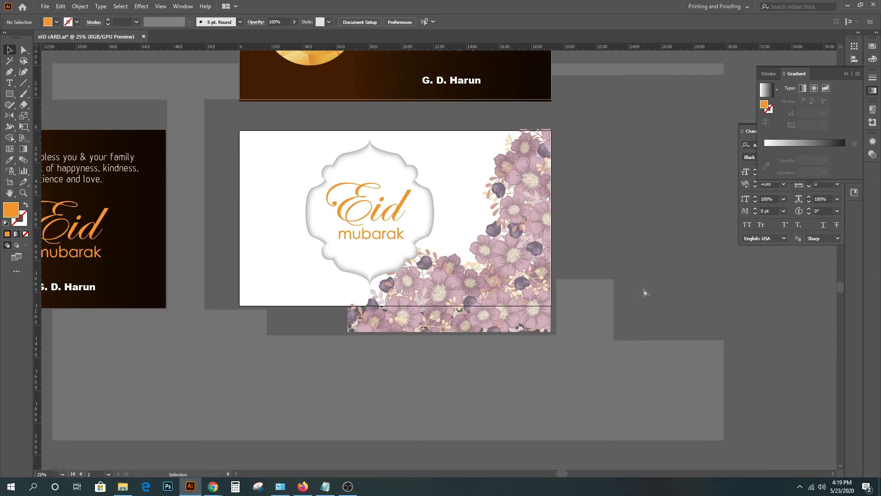
{"action": "key", "text": "ctrl+v"}
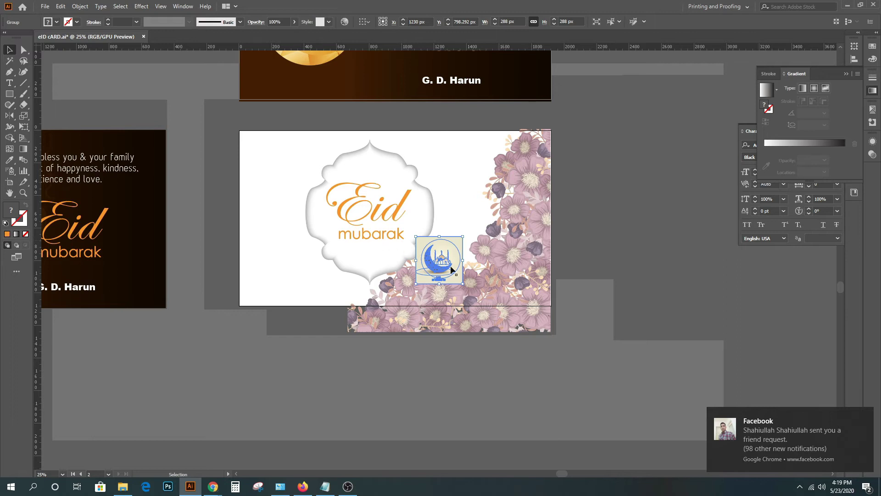
{"action": "mouse_move", "coordinate": [432, 261]}
{"action": "left_mouse_down"}
{"action": "mouse_move", "coordinate": [586, 251]}
{"action": "mouse_move", "coordinate": [600, 236]}
{"action": "left_mouse_up"}
Step: Open Facebook friend requests and confirm sixteen pending requests while scrolling down the list
{"action": "left_click", "coordinate": [759, 438]}
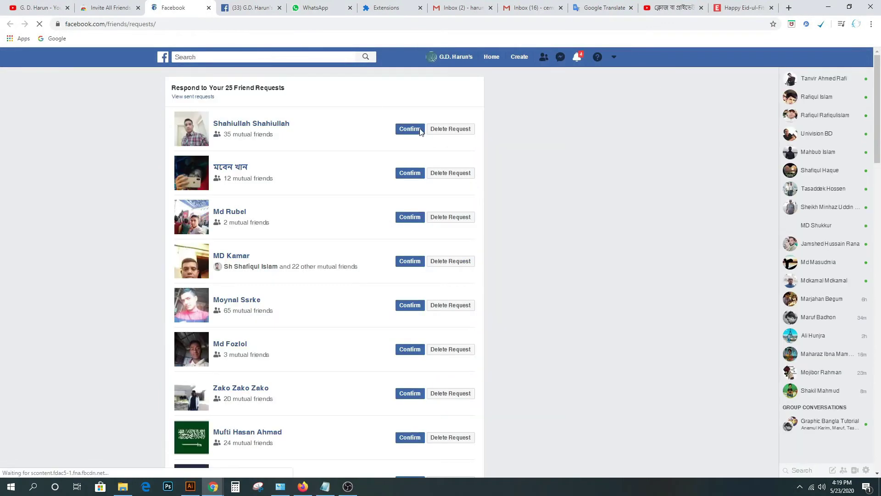
{"action": "left_click", "coordinate": [411, 131]}
{"action": "left_click", "coordinate": [408, 174]}
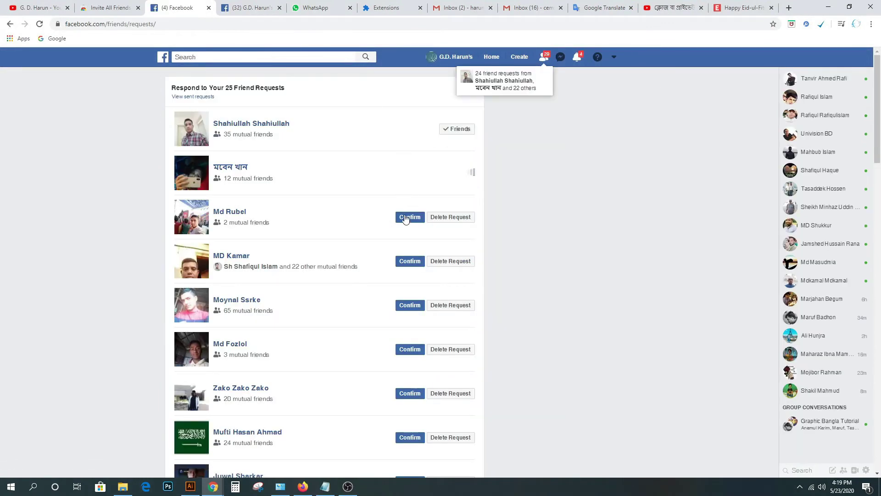
{"action": "left_click", "coordinate": [409, 218]}
{"action": "left_click", "coordinate": [408, 262]}
{"action": "left_click", "coordinate": [408, 305]}
{"action": "scroll", "coordinate": [402, 306], "scroll_direction": "down", "scroll_amount": 3}
{"action": "left_click", "coordinate": [410, 212]}
{"action": "left_click", "coordinate": [407, 255]}
{"action": "left_click", "coordinate": [404, 301]}
{"action": "left_click", "coordinate": [404, 344]}
{"action": "scroll", "coordinate": [374, 264], "scroll_direction": "down", "scroll_amount": 3}
{"action": "left_click", "coordinate": [410, 252]}
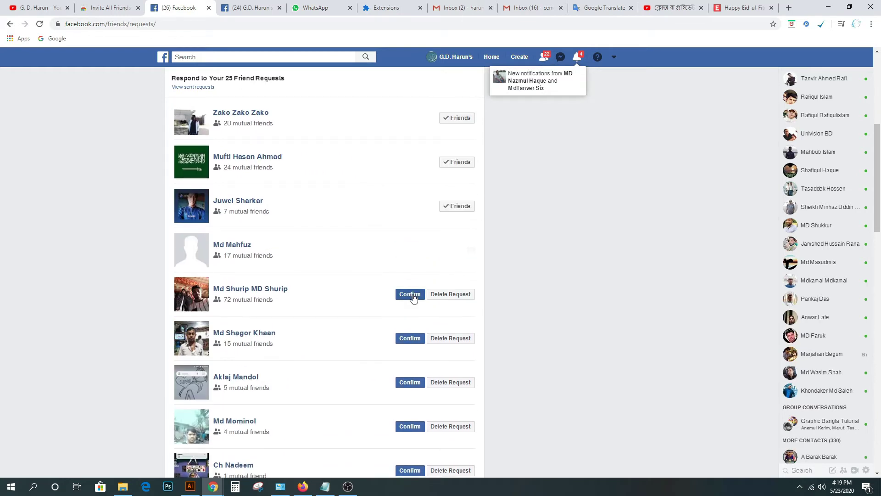
{"action": "left_click", "coordinate": [410, 296]}
{"action": "left_click", "coordinate": [410, 342]}
{"action": "scroll", "coordinate": [399, 316], "scroll_direction": "down", "scroll_amount": 4}
{"action": "scroll", "coordinate": [394, 281], "scroll_direction": "down", "scroll_amount": 1}
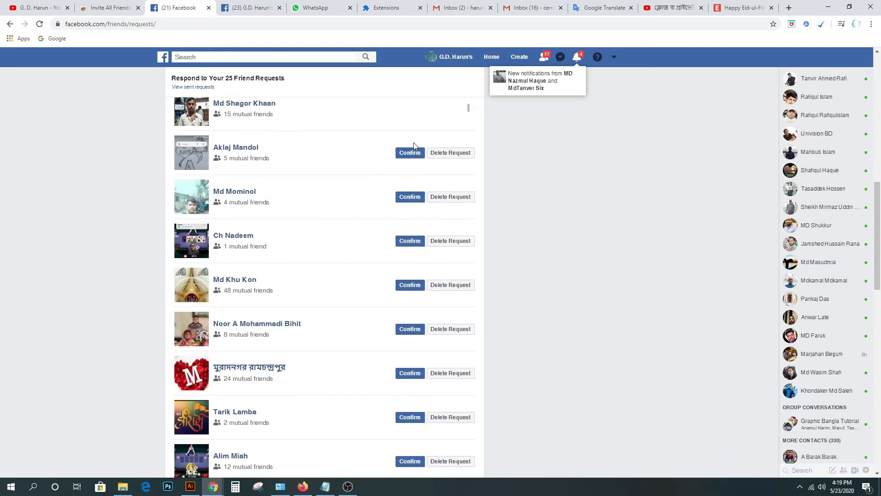
{"action": "left_click", "coordinate": [408, 152]}
{"action": "left_click", "coordinate": [409, 196]}
{"action": "left_click", "coordinate": [404, 243]}
{"action": "left_click", "coordinate": [404, 285]}
{"action": "scroll", "coordinate": [404, 220], "scroll_direction": "down", "scroll_amount": 3}
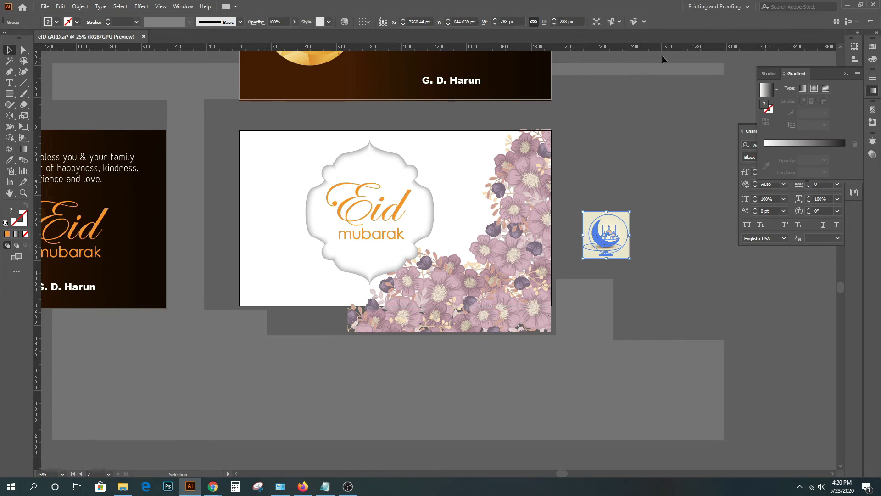
Step: Enlarge the pasted group, move the Eid mubarak badge off the card, and ungroup the artwork
{"action": "left_click_drag", "start_coordinate": [630, 235], "coordinate": [755, 244]}
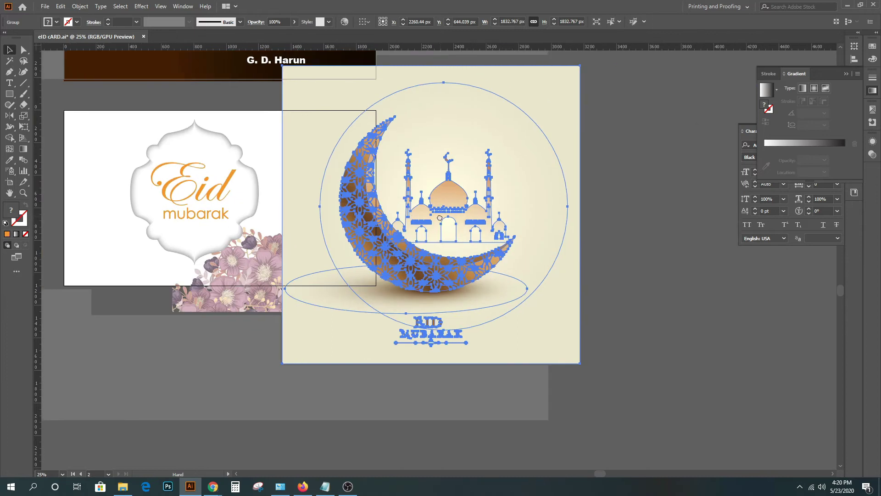
{"action": "left_click_drag", "start_coordinate": [439, 217], "coordinate": [469, 233]}
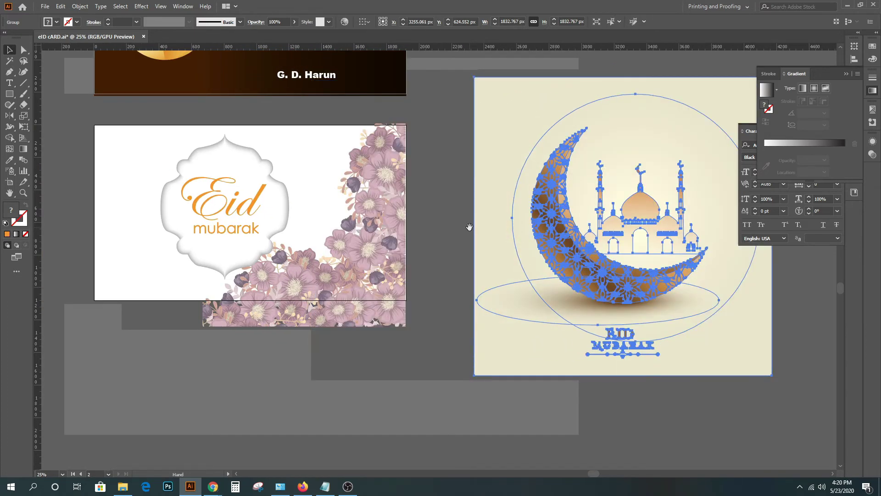
{"action": "left_click", "coordinate": [466, 233]}
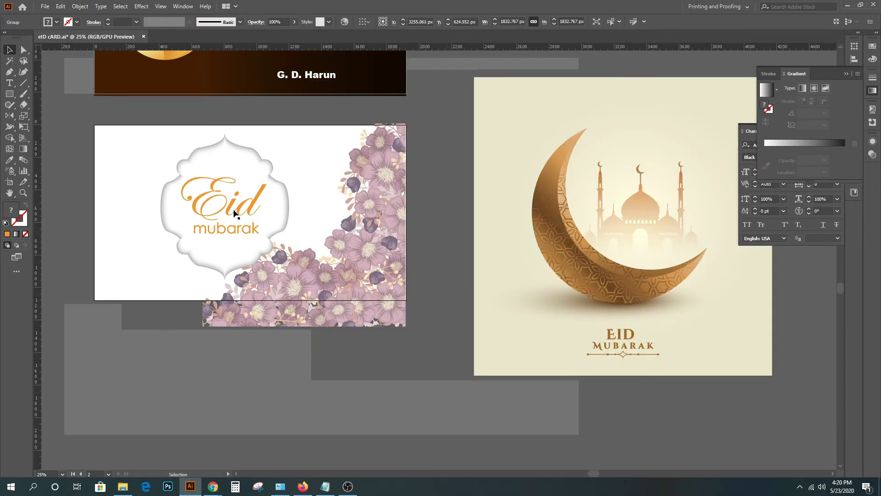
{"action": "mouse_move", "coordinate": [254, 162]}
{"action": "left_mouse_down"}
{"action": "mouse_move", "coordinate": [470, 357]}
{"action": "mouse_move", "coordinate": [455, 355]}
{"action": "left_mouse_up"}
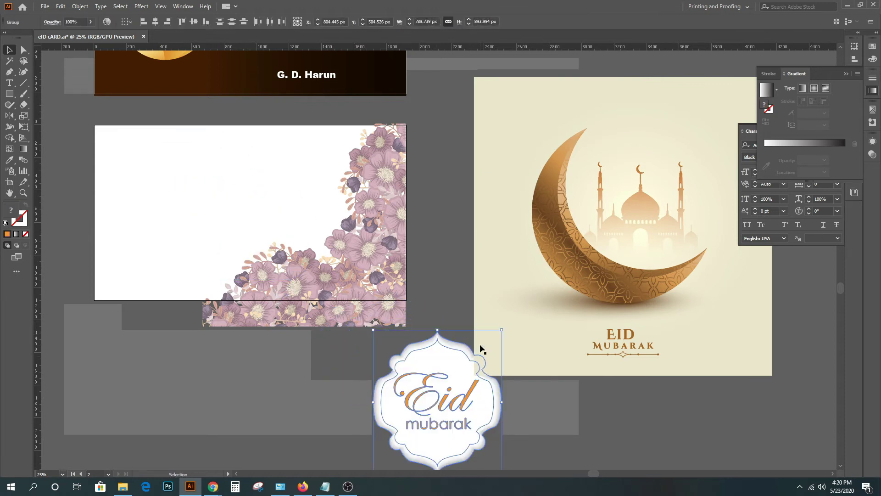
{"action": "left_click", "coordinate": [601, 256]}
{"action": "right_click", "coordinate": [602, 258]}
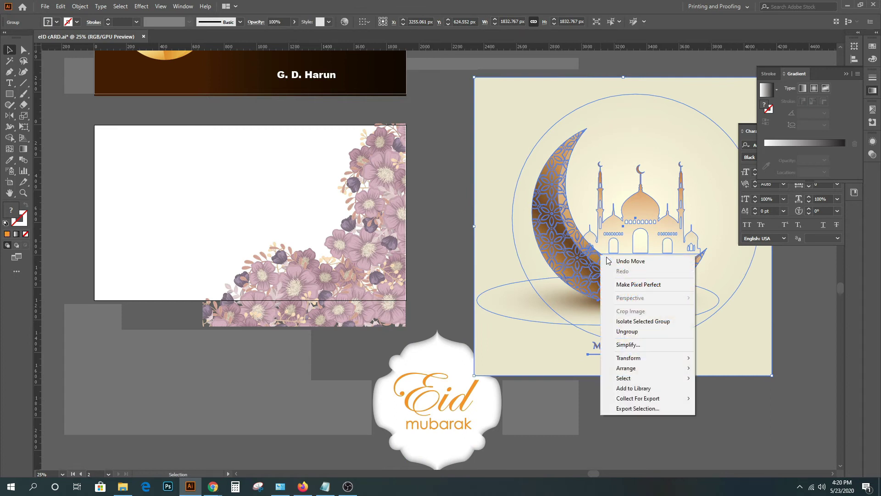
{"action": "left_click", "coordinate": [615, 331]}
Step: Place the crescent and mosque on the white card, resized to about 986 × 800 px
{"action": "left_click", "coordinate": [795, 343]}
{"action": "left_click", "coordinate": [600, 271]}
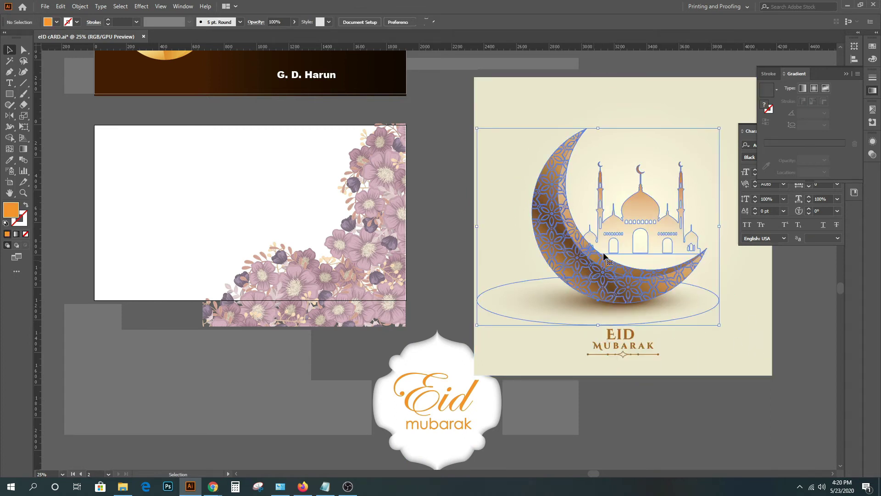
{"action": "mouse_move", "coordinate": [606, 273]}
{"action": "left_mouse_down"}
{"action": "mouse_move", "coordinate": [264, 160]}
{"action": "mouse_move", "coordinate": [183, 213]}
{"action": "left_mouse_up"}
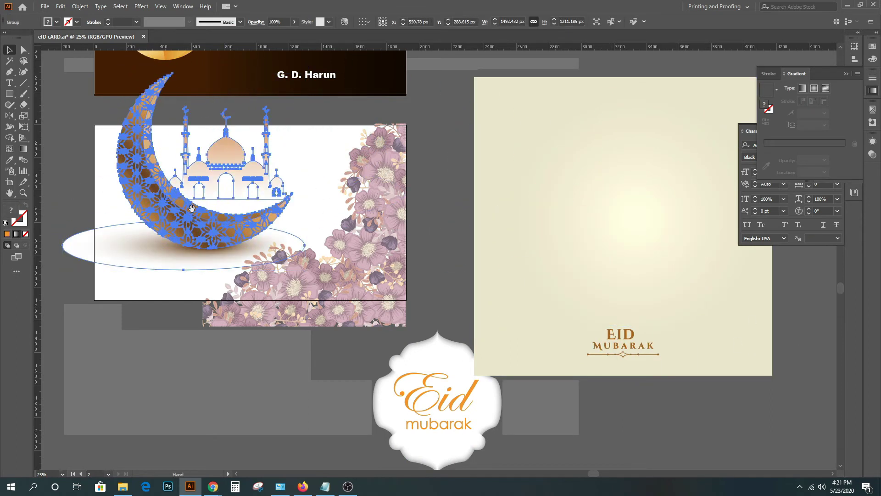
{"action": "scroll", "coordinate": [207, 184], "scroll_direction": "up", "scroll_amount": 1}
{"action": "left_click_drag", "start_coordinate": [225, 105], "coordinate": [225, 172]}
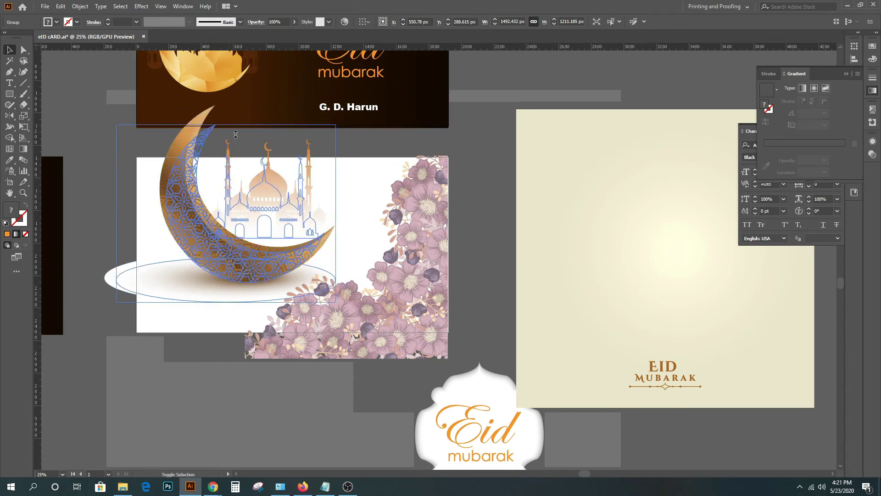
{"action": "left_click_drag", "start_coordinate": [221, 262], "coordinate": [206, 240]}
{"action": "left_click_drag", "start_coordinate": [295, 231], "coordinate": [274, 228]}
{"action": "left_click", "coordinate": [213, 187]}
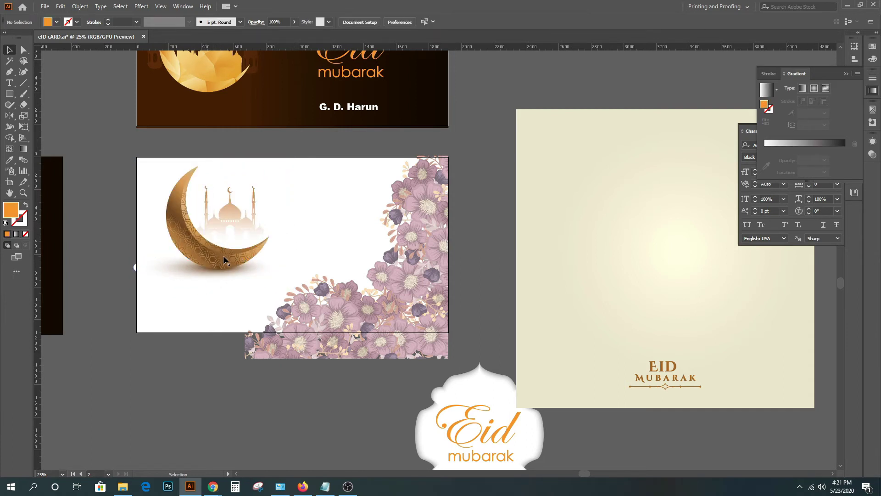
Step: Delete all the flower artwork, including the leftover fragment, from the white card
{"action": "left_click", "coordinate": [369, 307]}
{"action": "left_click_drag", "start_coordinate": [463, 144], "coordinate": [276, 370]}
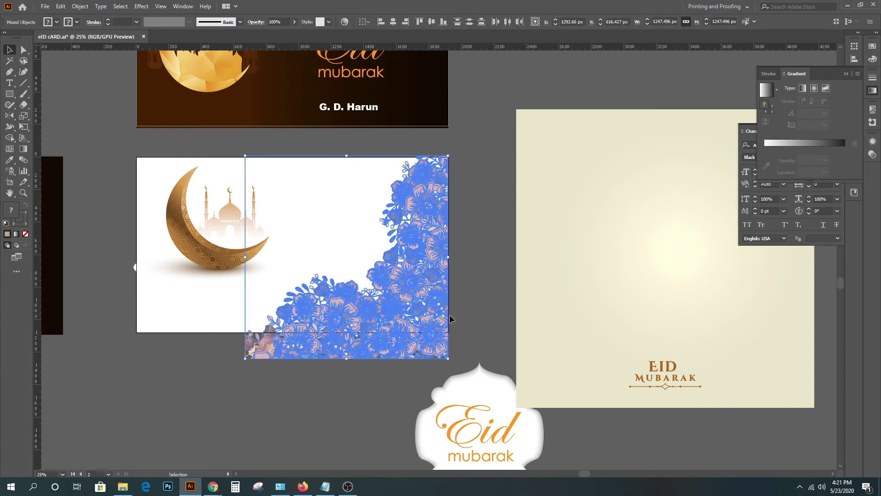
{"action": "key", "text": "Delete"}
{"action": "left_click_drag", "start_coordinate": [323, 333], "coordinate": [209, 316]}
{"action": "key", "text": "Delete"}
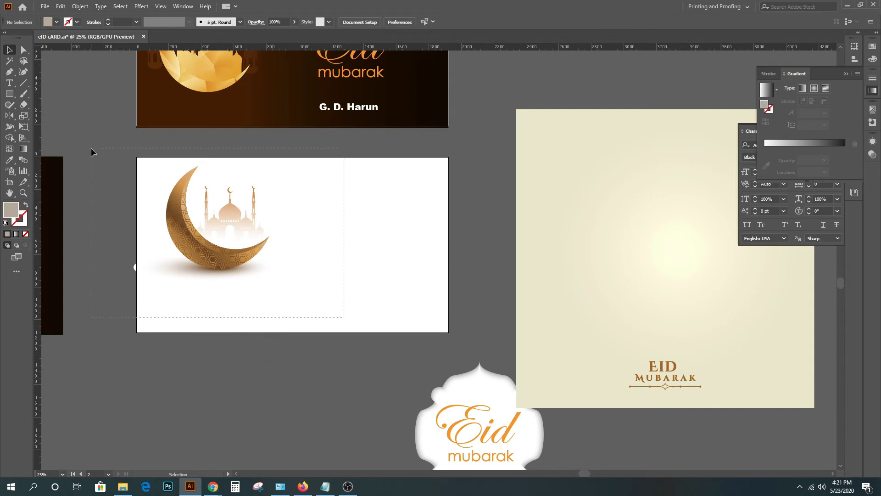
Step: Nudge the golden crescent group slightly down and right
{"action": "left_click", "coordinate": [226, 236]}
{"action": "mouse_move", "coordinate": [214, 249]}
{"action": "left_mouse_down"}
{"action": "mouse_move", "coordinate": [240, 262]}
{"action": "mouse_move", "coordinate": [230, 265]}
{"action": "left_mouse_up"}
{"action": "left_click", "coordinate": [362, 251]}
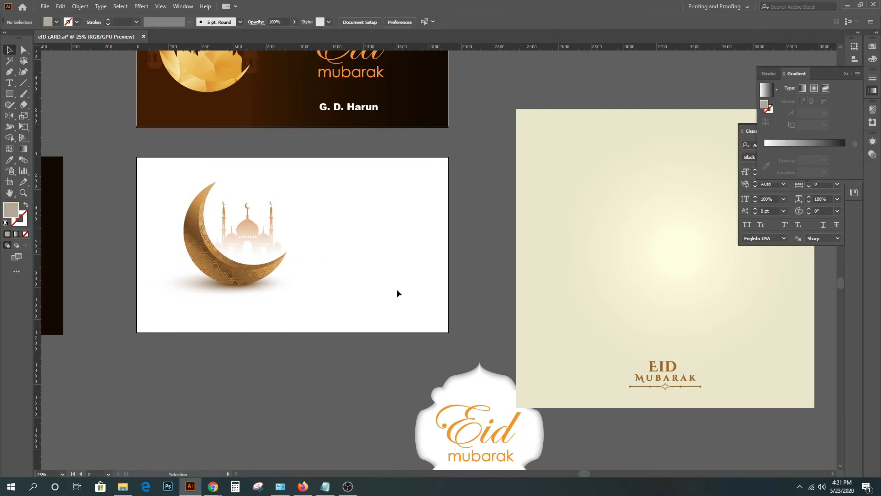
{"action": "scroll", "coordinate": [366, 240], "scroll_direction": "right", "scroll_amount": 3}
Step: Stretch the beige square over the crescent card as a roughly 1922 × 1081 px background
{"action": "scroll", "coordinate": [450, 230], "scroll_direction": "left", "scroll_amount": 2}
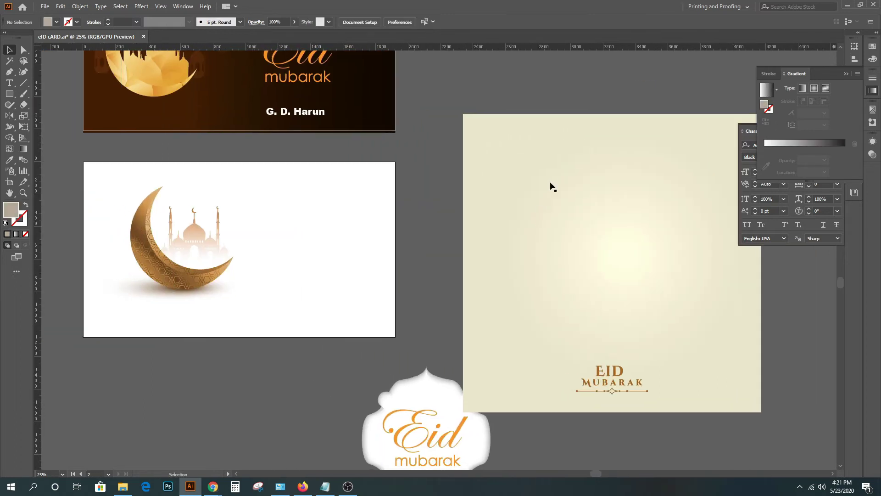
{"action": "left_click_drag", "start_coordinate": [538, 146], "coordinate": [157, 191]}
{"action": "scroll", "coordinate": [299, 404], "scroll_direction": "down", "scroll_amount": 3}
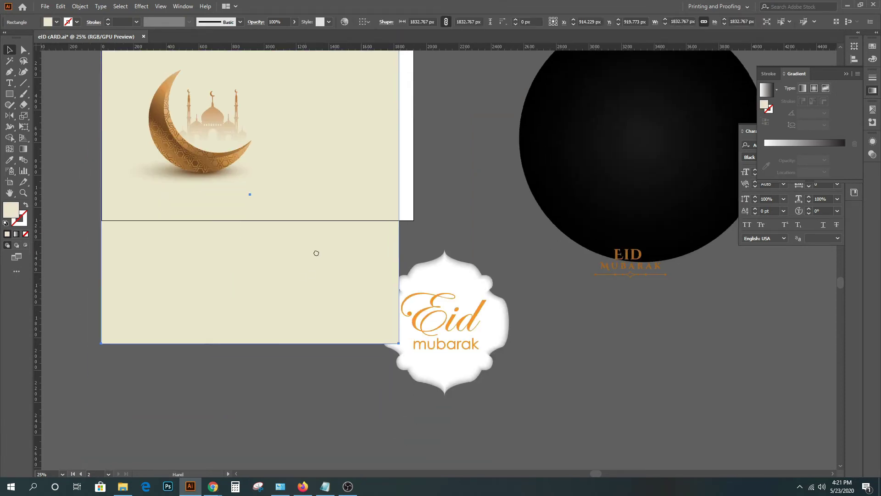
{"action": "scroll", "coordinate": [315, 252], "scroll_direction": "left", "scroll_amount": 1}
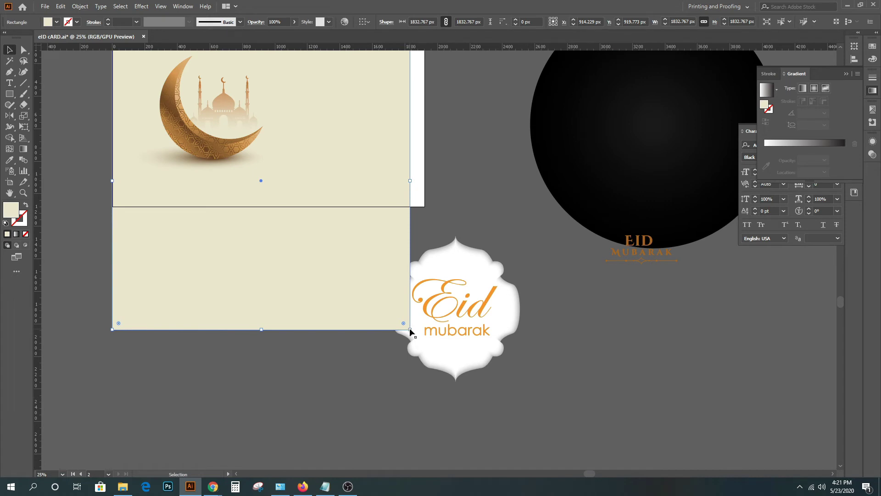
{"action": "left_click_drag", "start_coordinate": [411, 331], "coordinate": [426, 209]}
{"action": "mouse_move", "coordinate": [512, 234]}
{"action": "left_mouse_down"}
{"action": "mouse_move", "coordinate": [453, 390]}
{"action": "mouse_move", "coordinate": [476, 315]}
{"action": "left_mouse_up"}
Step: Move the EID MUBARAK lettering to the lower left and delete the black gradient circle
{"action": "left_click", "coordinate": [458, 316]}
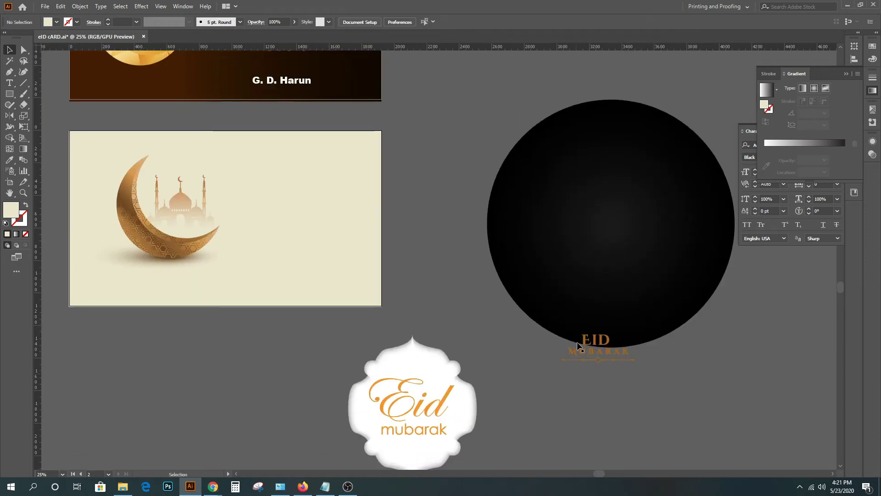
{"action": "mouse_move", "coordinate": [593, 350]}
{"action": "left_mouse_down"}
{"action": "mouse_move", "coordinate": [153, 426]}
{"action": "mouse_move", "coordinate": [209, 416]}
{"action": "left_mouse_up"}
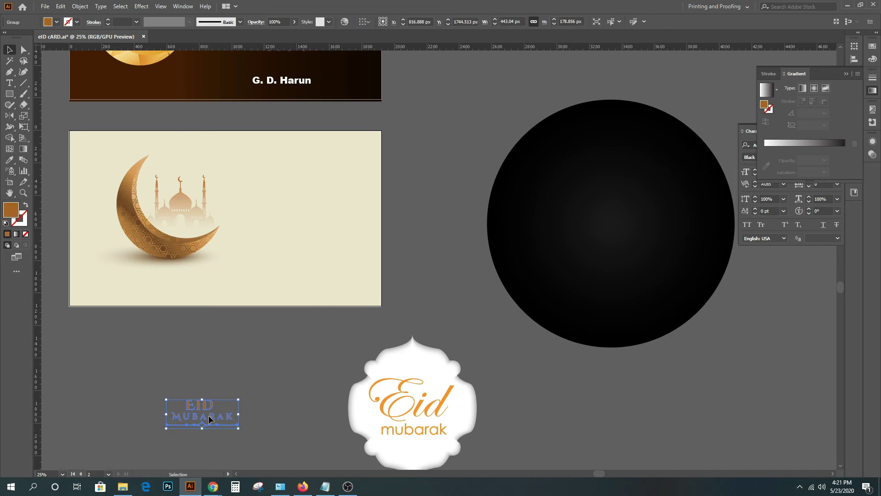
{"action": "left_click", "coordinate": [281, 417]}
{"action": "scroll", "coordinate": [468, 334], "scroll_direction": "up", "scroll_amount": 1}
{"action": "mouse_move", "coordinate": [531, 99]}
{"action": "left_mouse_down"}
{"action": "mouse_move", "coordinate": [667, 356]}
{"action": "mouse_move", "coordinate": [661, 350]}
{"action": "left_mouse_up"}
{"action": "key", "text": "Delete"}
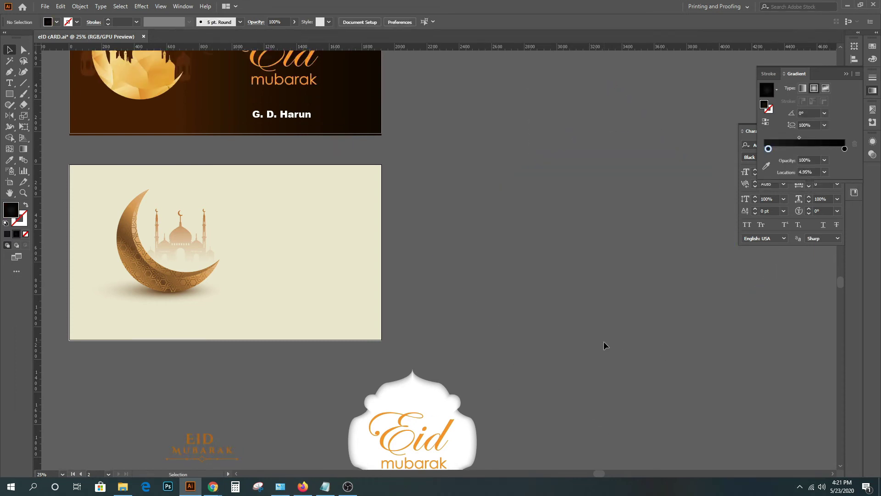
{"action": "key", "text": "ctrl+minus"}
{"action": "key", "text": "ctrl+minus"}
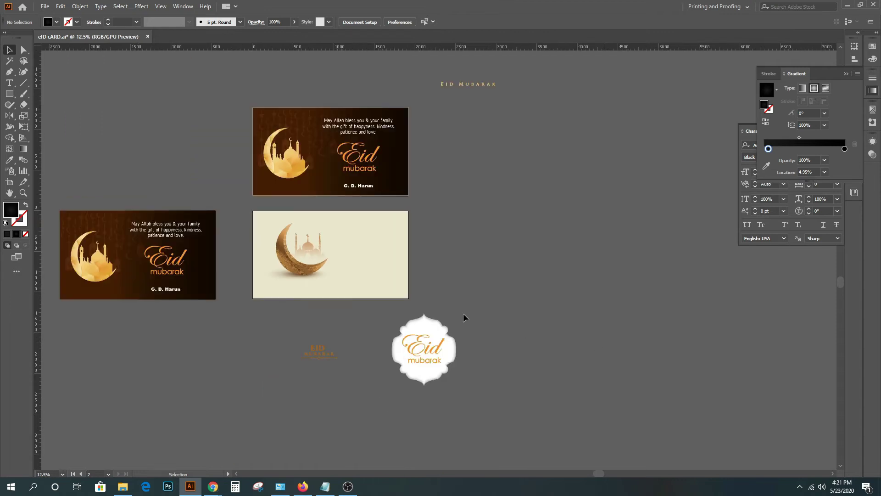
Step: Open 3802230.eps from the Eid Vector folder in Adobe Illustrator 2020
{"action": "left_click", "coordinate": [847, 5]}
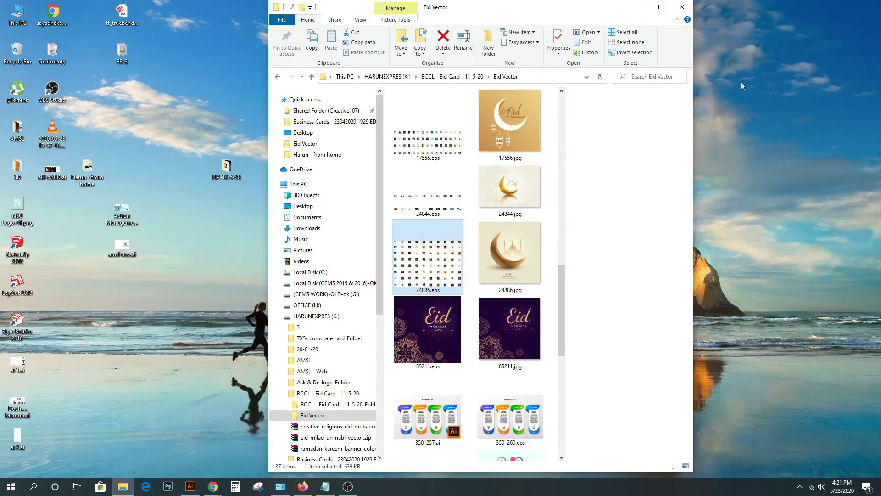
{"action": "scroll", "coordinate": [431, 348], "scroll_direction": "down", "scroll_amount": 5}
{"action": "double_click", "coordinate": [437, 257]}
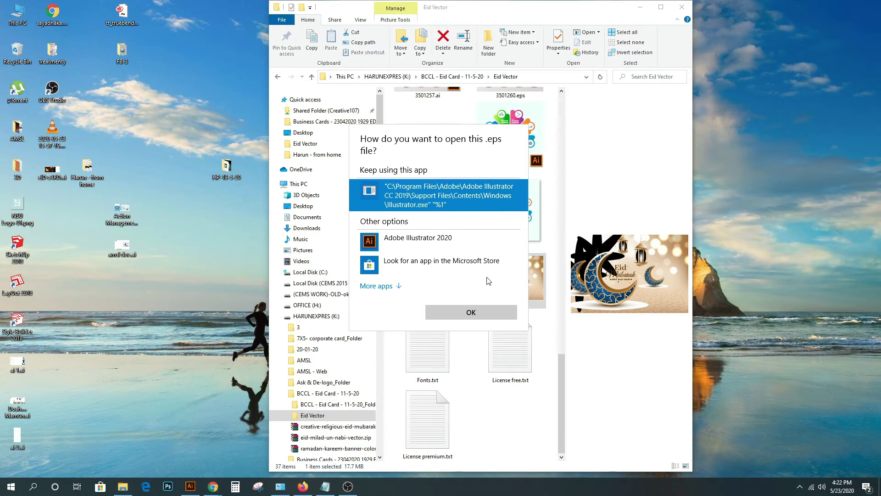
{"action": "left_click", "coordinate": [437, 247]}
{"action": "left_click", "coordinate": [459, 312]}
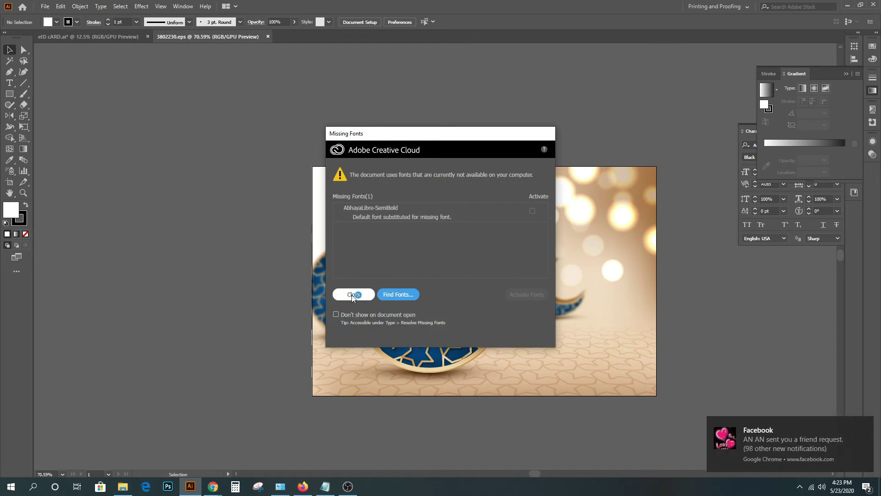
Step: Dismiss the missing fonts notice and ungroup the 3802230.eps artwork
{"action": "left_click", "coordinate": [353, 294]}
{"action": "left_click", "coordinate": [528, 207]}
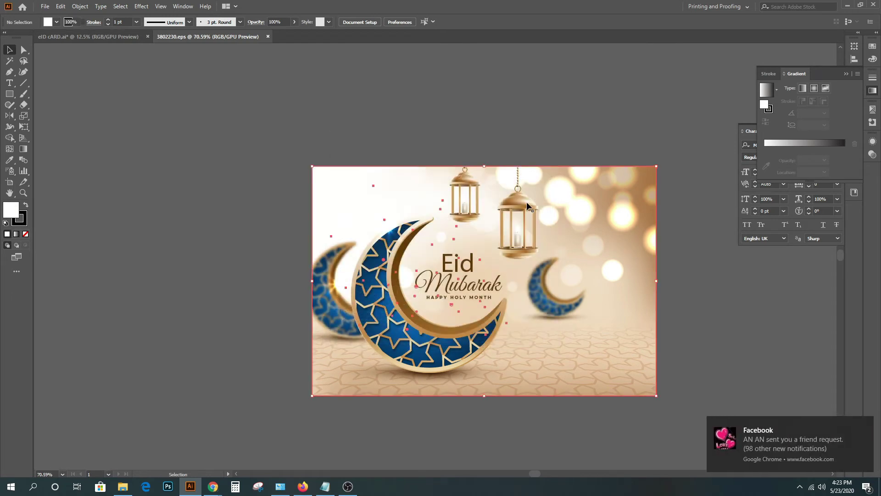
{"action": "right_click", "coordinate": [524, 203]}
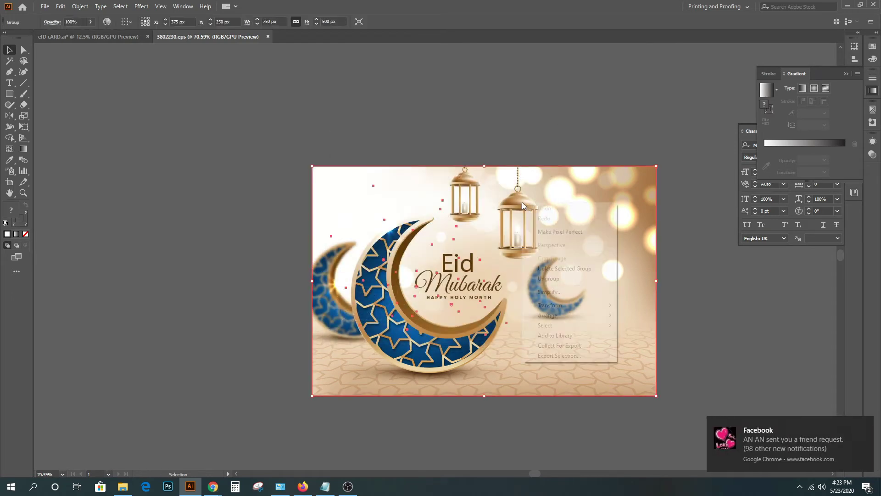
{"action": "left_click", "coordinate": [557, 280]}
{"action": "left_click", "coordinate": [712, 278]}
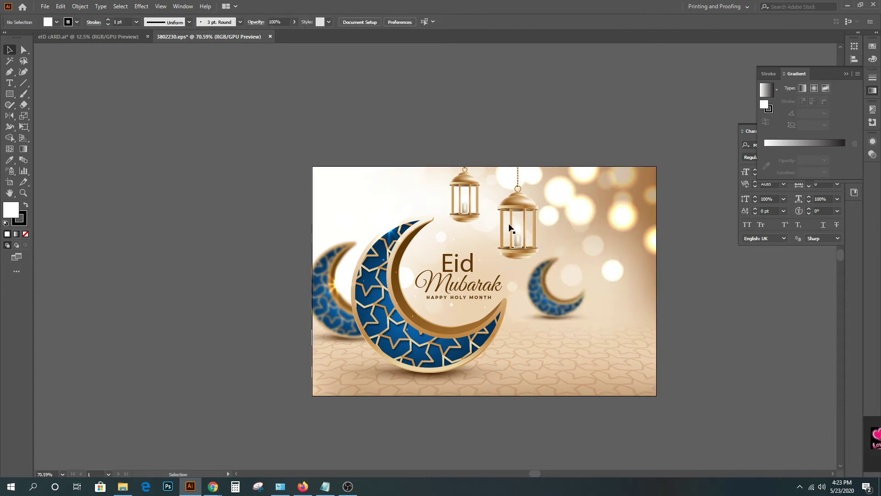
Step: Delete the moons, lanterns and Eid Mubarak text group, then undo to restore it
{"action": "left_click", "coordinate": [518, 200]}
{"action": "left_click", "coordinate": [572, 260]}
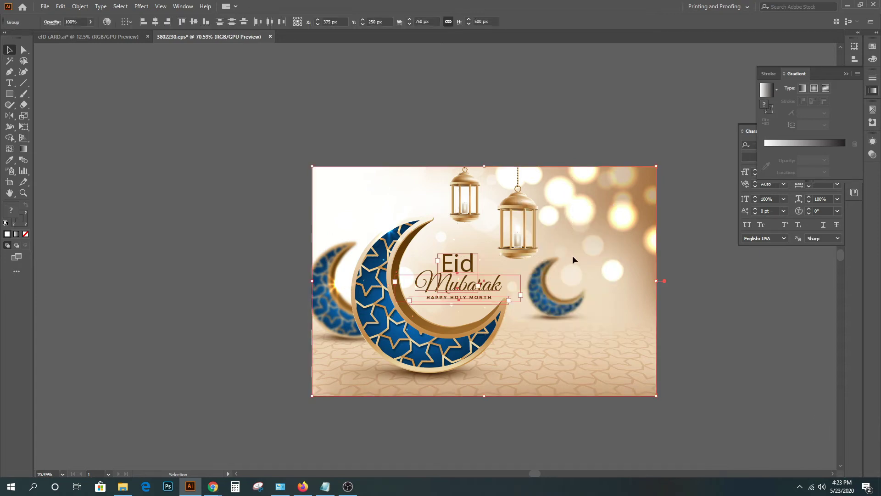
{"action": "key", "text": "Delete"}
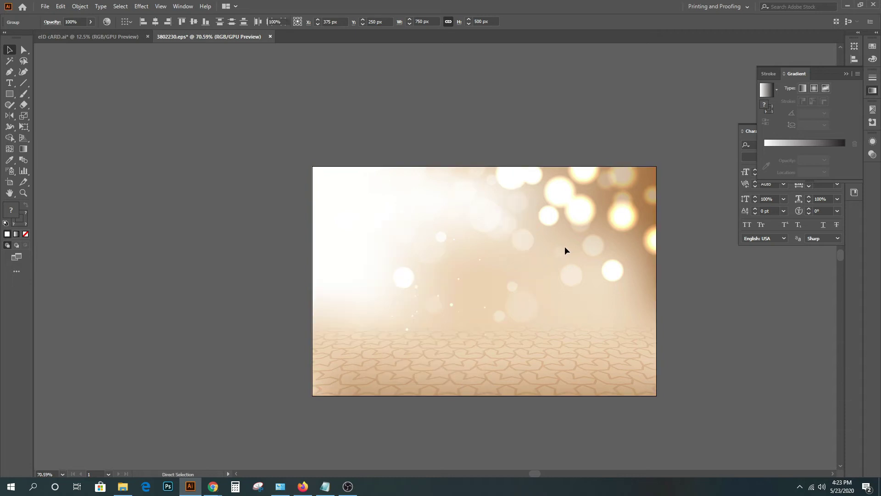
{"action": "left_click", "coordinate": [355, 158]}
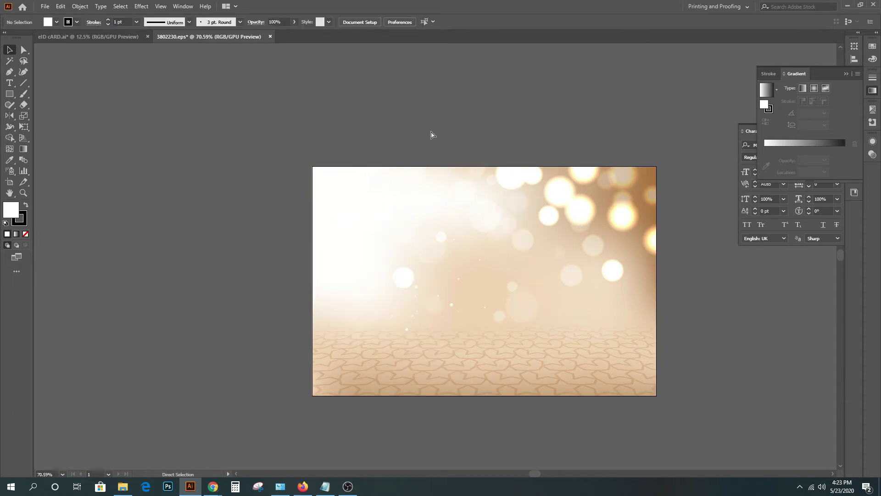
{"action": "key", "text": "ctrl+z"}
{"action": "left_click", "coordinate": [709, 218]}
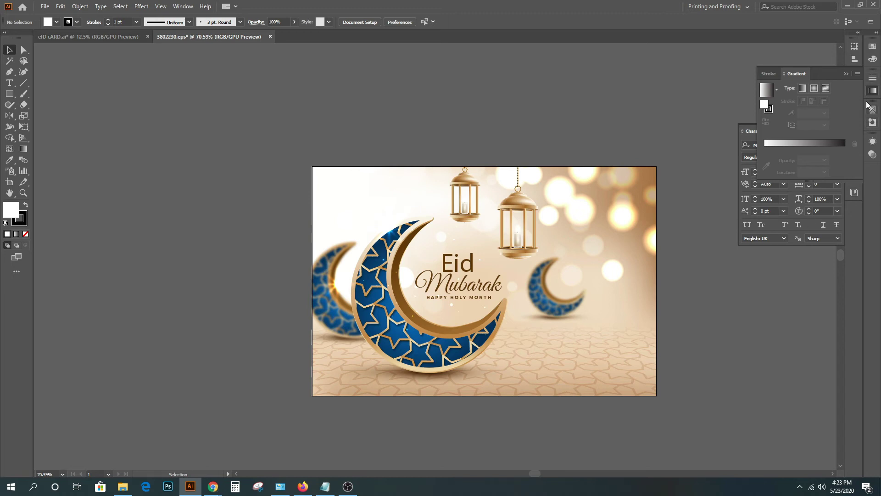
Step: Show the Layers panel, then remove the blue moon with its lanterns, the glow and the crescents
{"action": "left_click", "coordinate": [182, 6]}
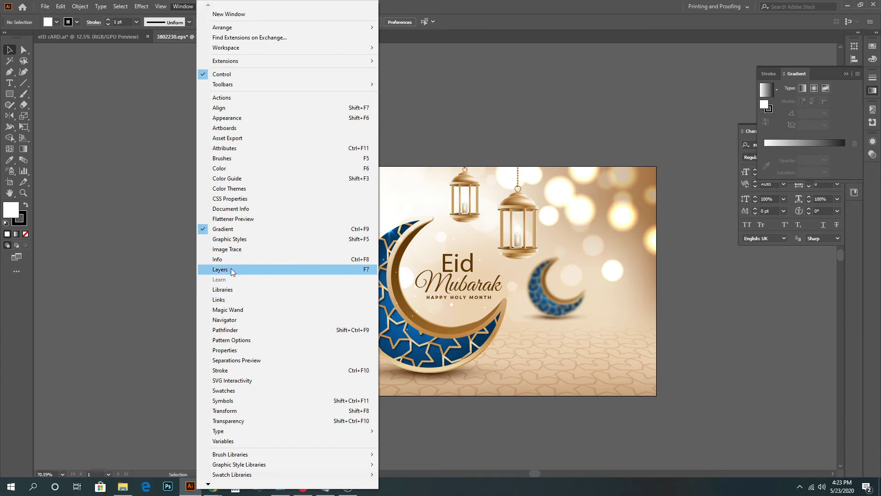
{"action": "left_click", "coordinate": [264, 269]}
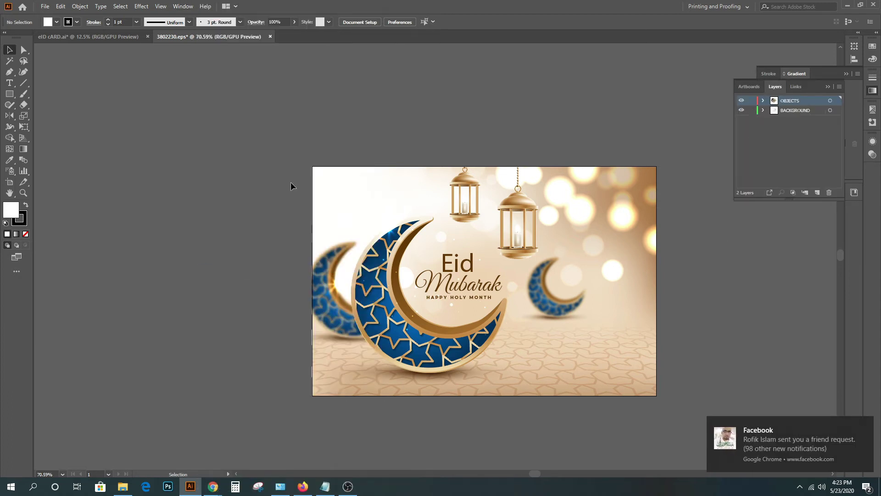
{"action": "left_click_drag", "start_coordinate": [399, 341], "coordinate": [182, 301]}
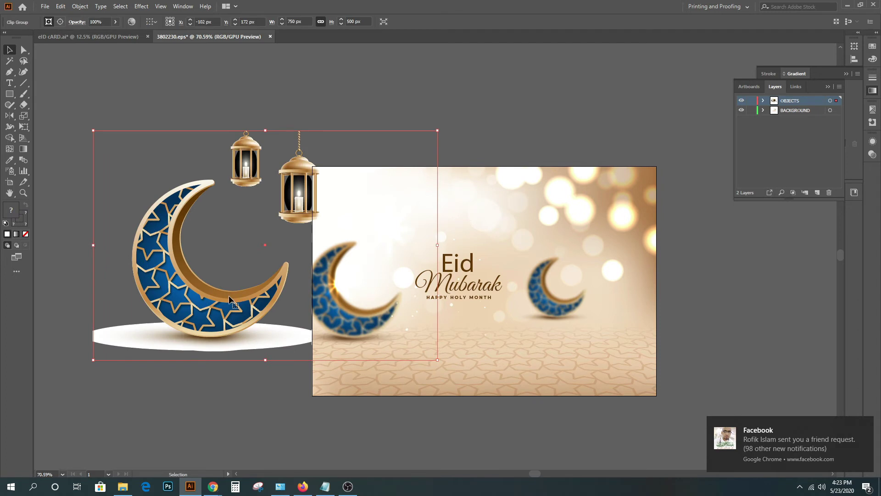
{"action": "key", "text": "Delete"}
{"action": "left_click_drag", "start_coordinate": [354, 314], "coordinate": [182, 284]}
{"action": "key", "text": "Delete"}
{"action": "left_click_drag", "start_coordinate": [326, 313], "coordinate": [156, 268]}
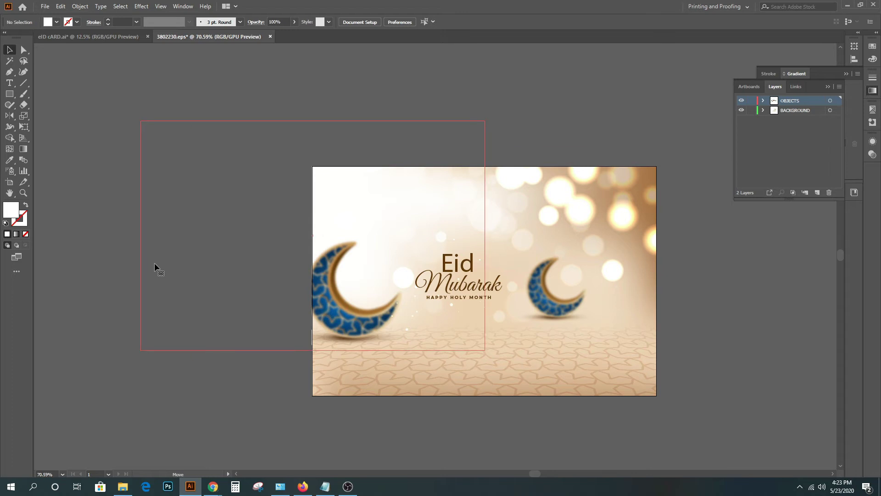
{"action": "key", "text": "Delete"}
Step: Delete all remaining artwork and close 3802230.eps without saving
{"action": "left_click_drag", "start_coordinate": [260, 140], "coordinate": [705, 401]}
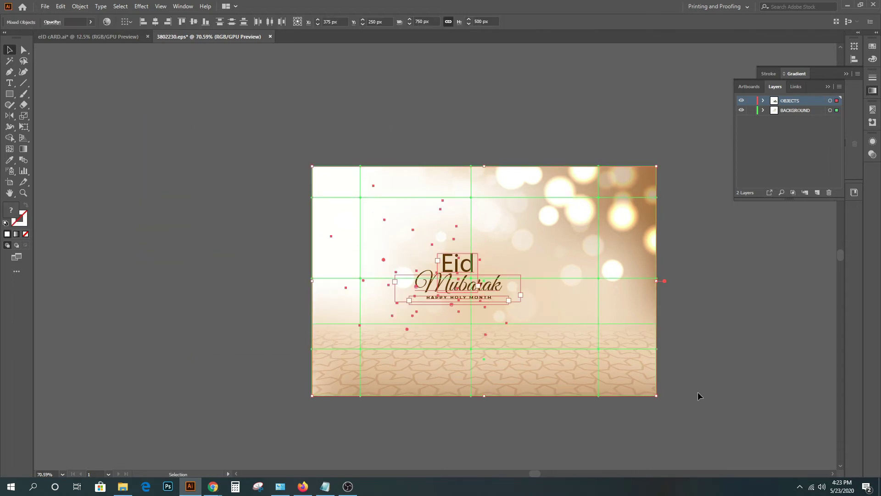
{"action": "key", "text": "Delete"}
{"action": "key", "text": "ctrl+w"}
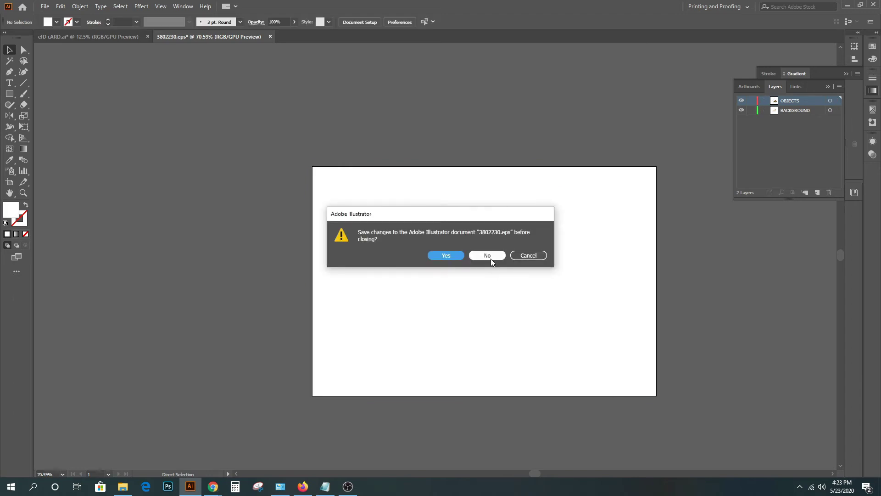
{"action": "left_click", "coordinate": [489, 256]}
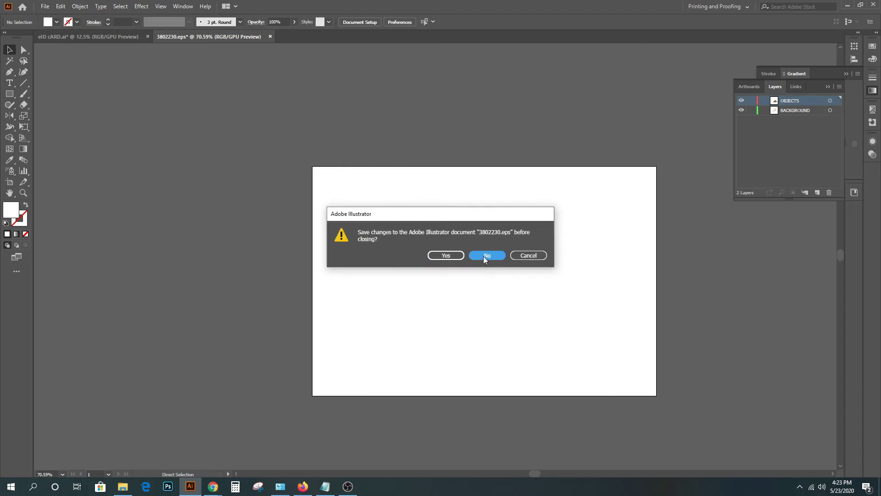
{"action": "left_click", "coordinate": [486, 257]}
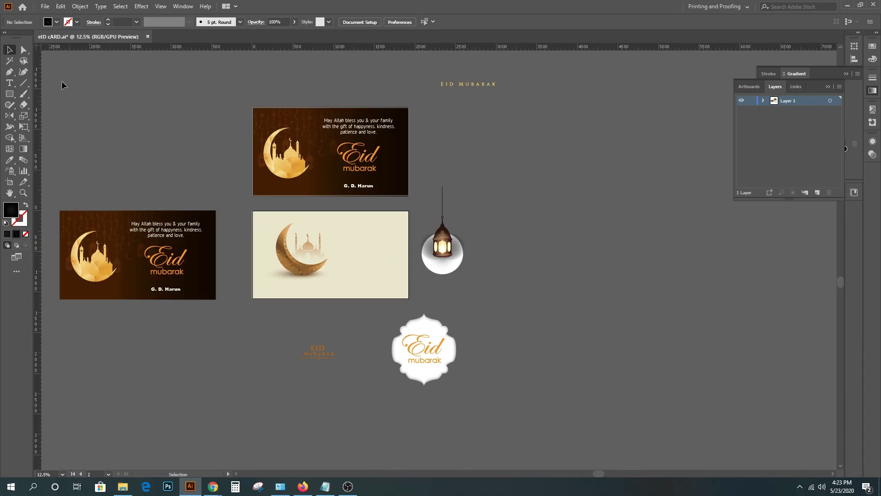
Step: Delete the lantern and the lower card's beige background rectangle in eID cARD.ai
{"action": "left_click", "coordinate": [442, 255]}
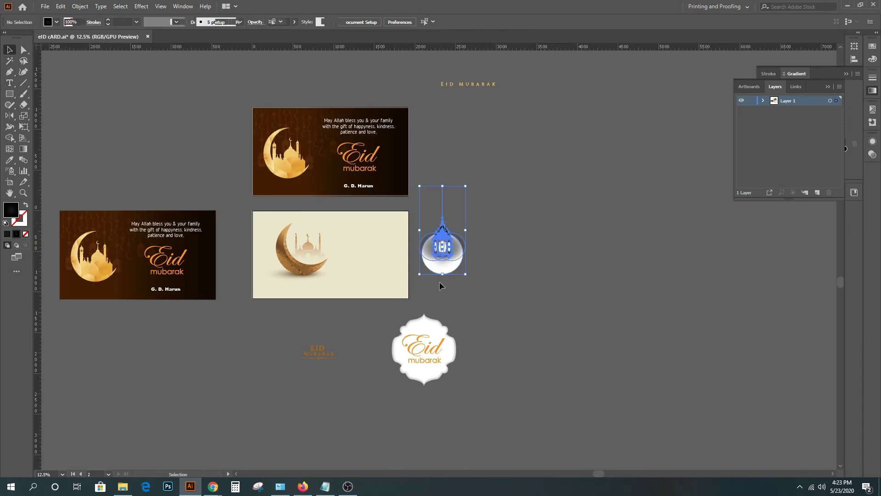
{"action": "key", "text": "Delete"}
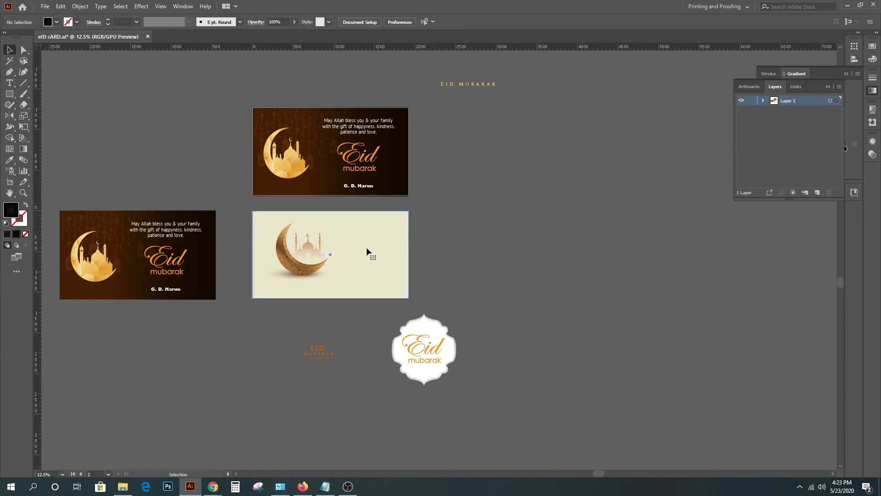
{"action": "left_click", "coordinate": [368, 252]}
{"action": "key", "text": "Delete"}
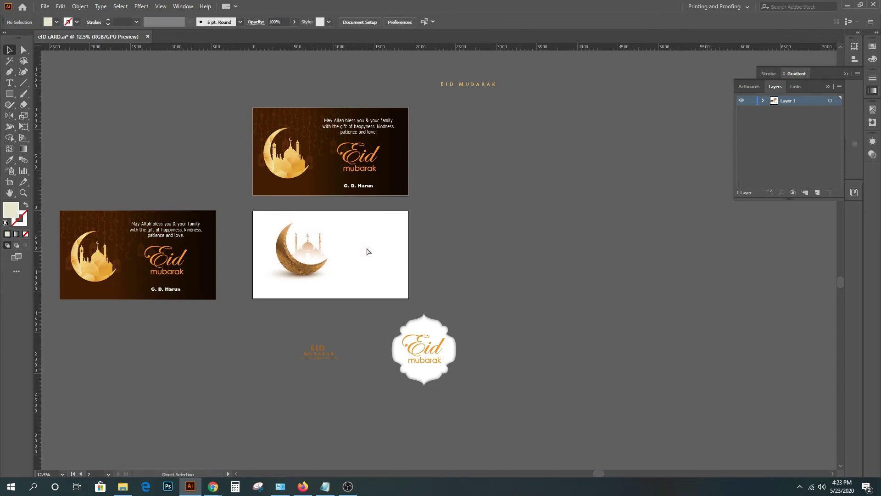
Step: Paste the copied beige Eid Mubarak artwork beside the card and deselect it
{"action": "key", "text": "ctrl+v"}
{"action": "key", "text": "t"}
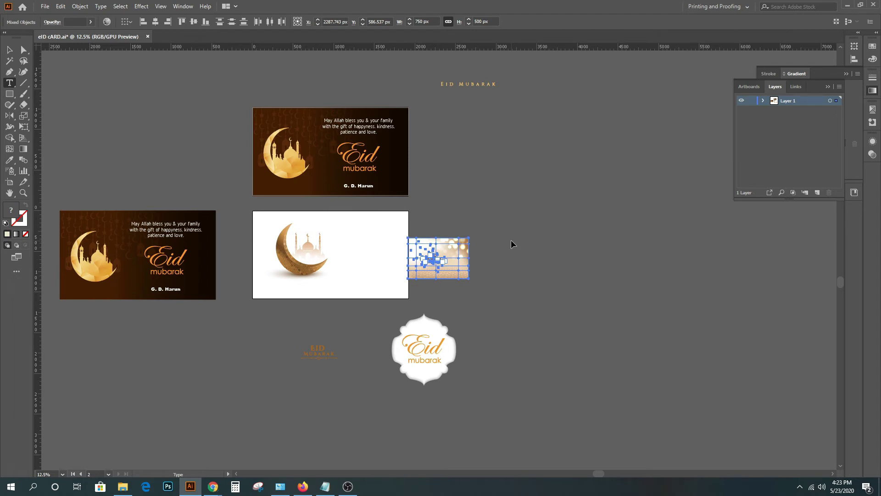
{"action": "left_click", "coordinate": [9, 50]}
{"action": "left_click", "coordinate": [83, 110]}
Step: Delete all the bokeh circles from inside the pasted artwork group
{"action": "scroll", "coordinate": [278, 201], "scroll_direction": "up", "scroll_amount": 2}
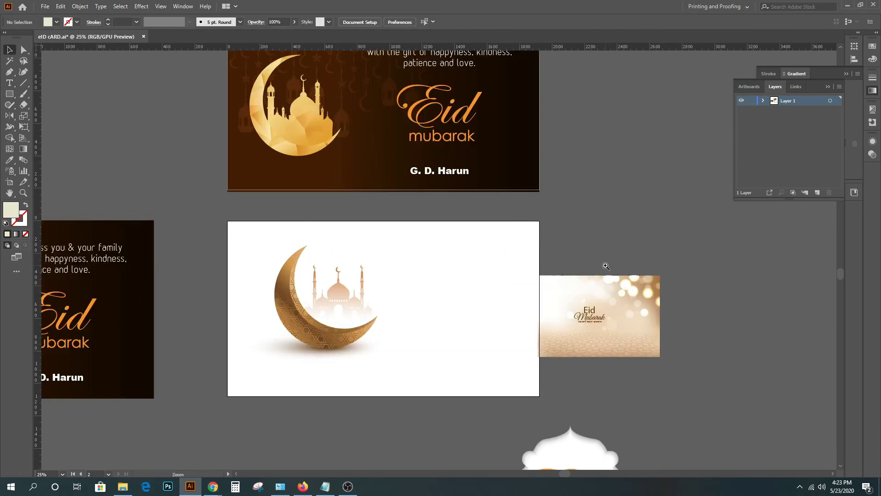
{"action": "double_click", "coordinate": [647, 295]}
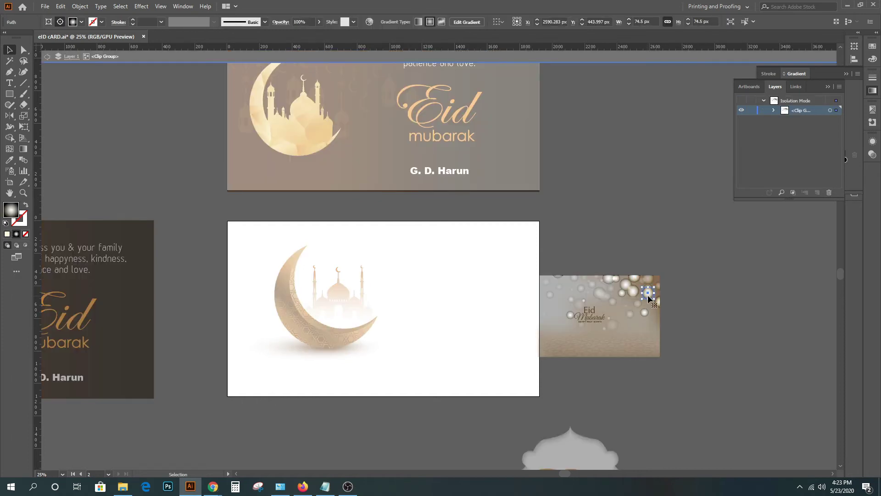
{"action": "key", "text": "ctrl+a"}
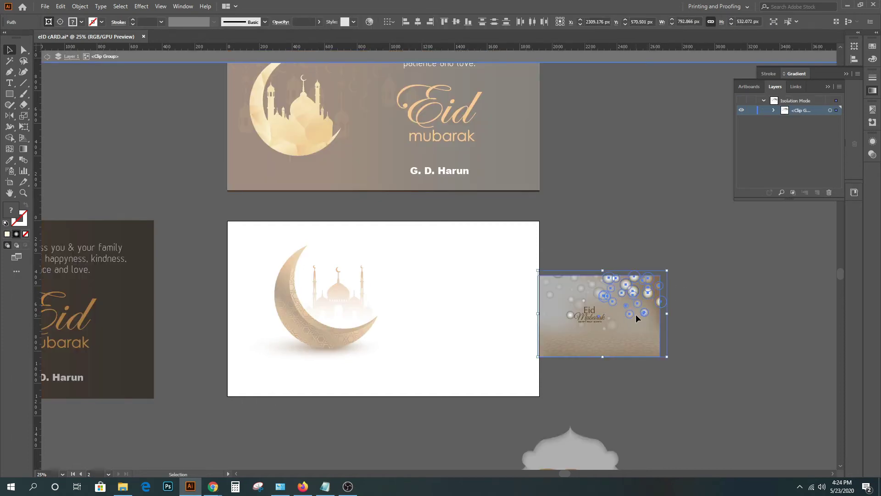
{"action": "key", "text": "Delete"}
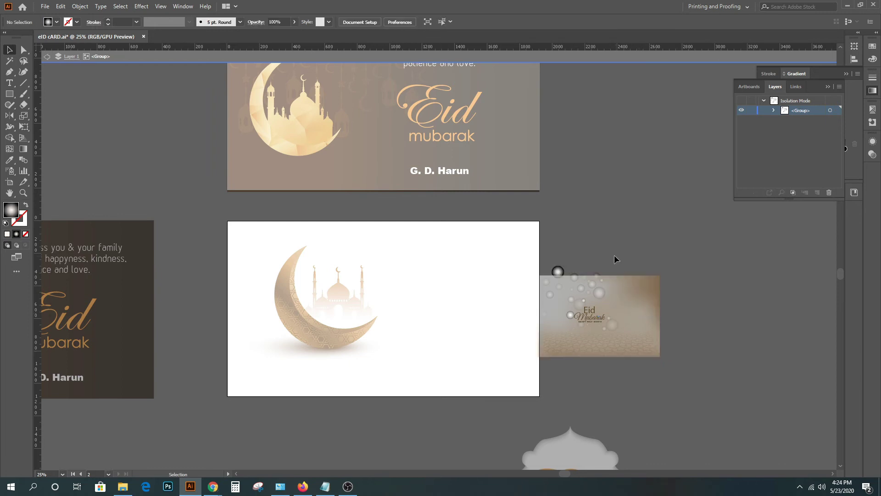
{"action": "left_click_drag", "start_coordinate": [523, 297], "coordinate": [609, 283]}
{"action": "key", "text": "Delete"}
{"action": "double_click", "coordinate": [706, 322]}
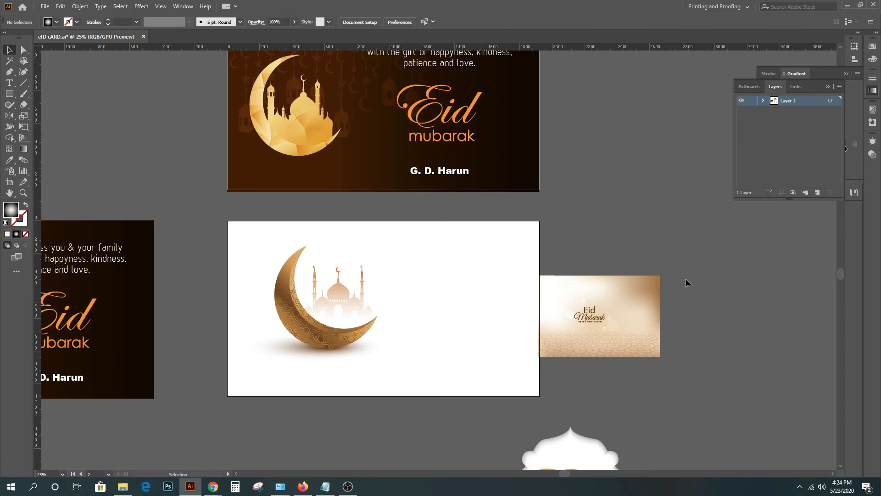
Step: Move the pasted Eid Mubarak artwork onto the white crescent card
{"action": "left_click", "coordinate": [575, 318]}
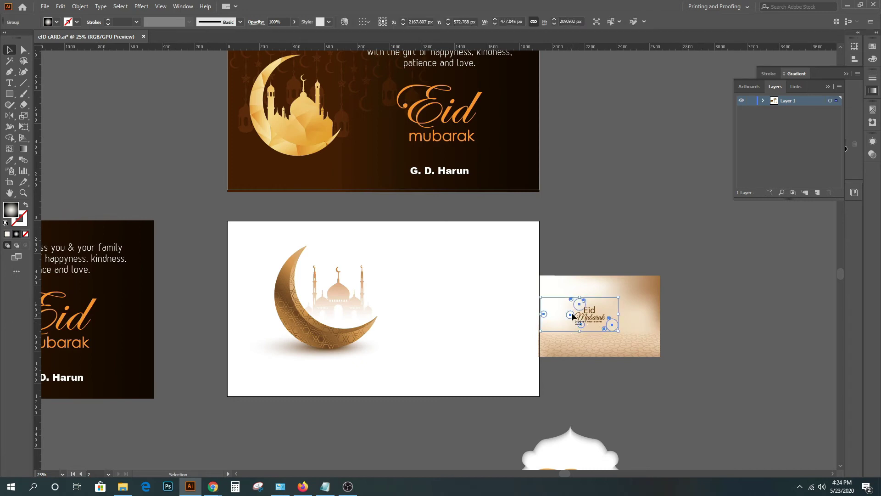
{"action": "key", "text": "ctrl+shift+a"}
{"action": "left_click", "coordinate": [641, 349]}
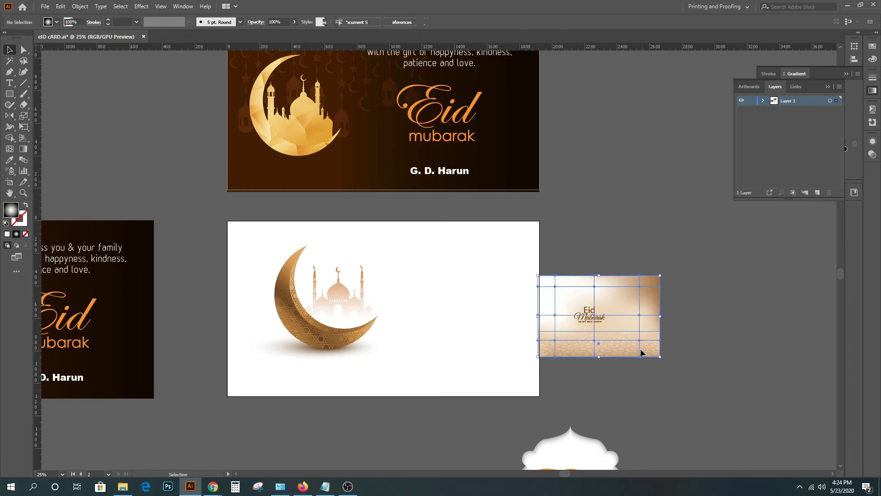
{"action": "mouse_move", "coordinate": [648, 319]}
{"action": "left_mouse_down"}
{"action": "mouse_move", "coordinate": [385, 314]}
{"action": "mouse_move", "coordinate": [339, 360]}
{"action": "left_mouse_up"}
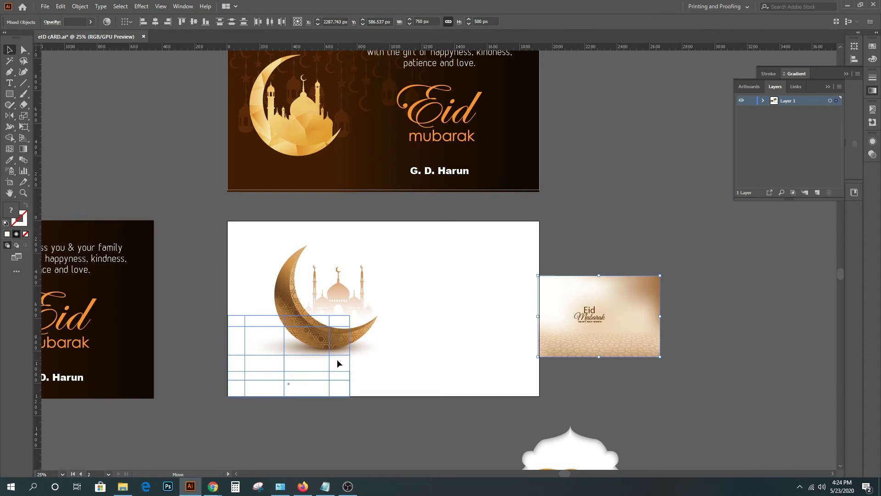
{"action": "mouse_move", "coordinate": [338, 360]}
{"action": "left_mouse_down"}
{"action": "mouse_move", "coordinate": [348, 320]}
{"action": "mouse_move", "coordinate": [541, 223]}
{"action": "left_mouse_up"}
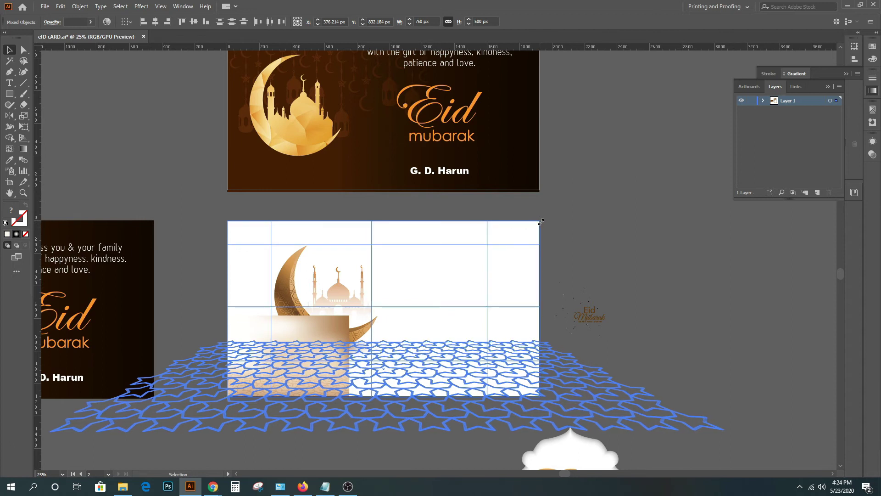
Step: Send the beige tiled-floor background behind the crescent and mosque
{"action": "right_click", "coordinate": [423, 285]}
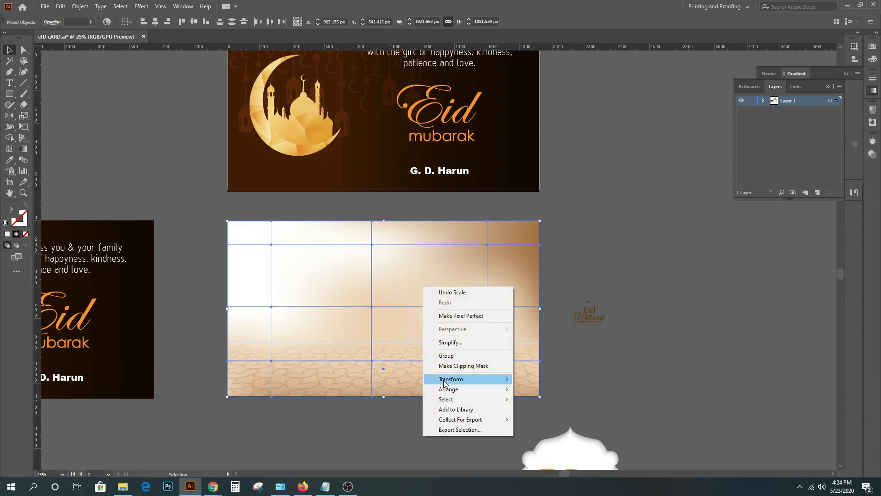
{"action": "mouse_move", "coordinate": [448, 389]}
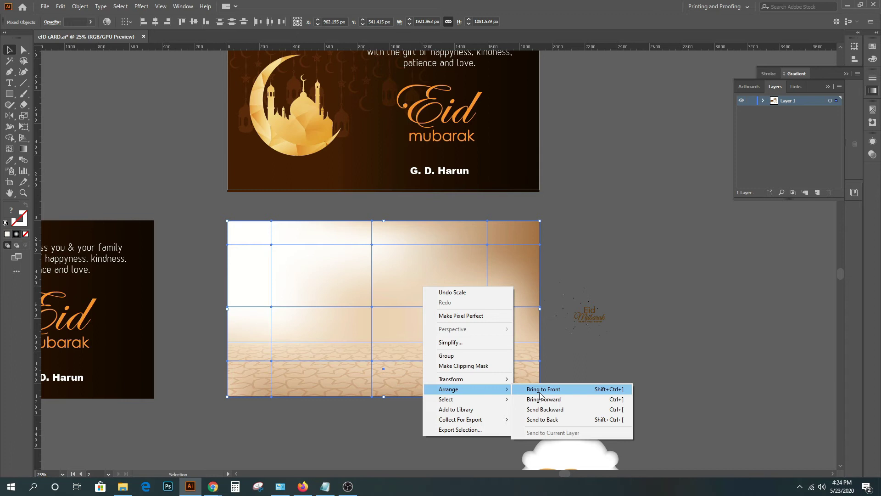
{"action": "left_click", "coordinate": [550, 419]}
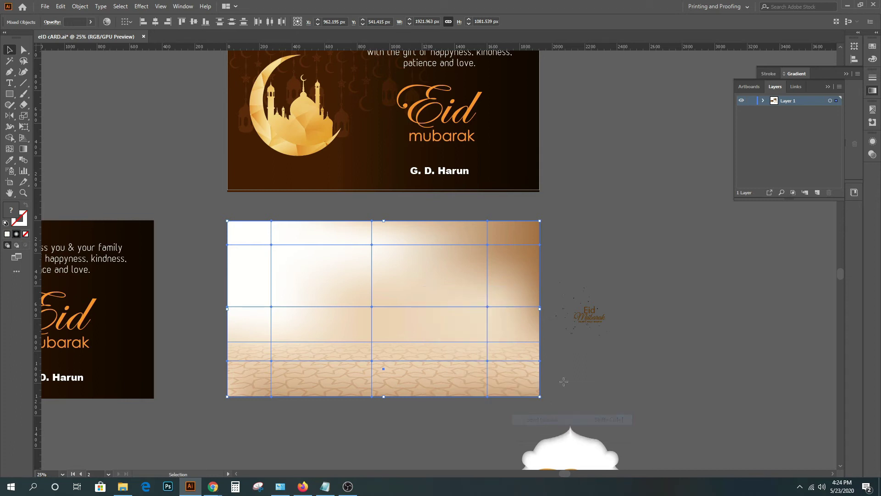
{"action": "left_click", "coordinate": [643, 230]}
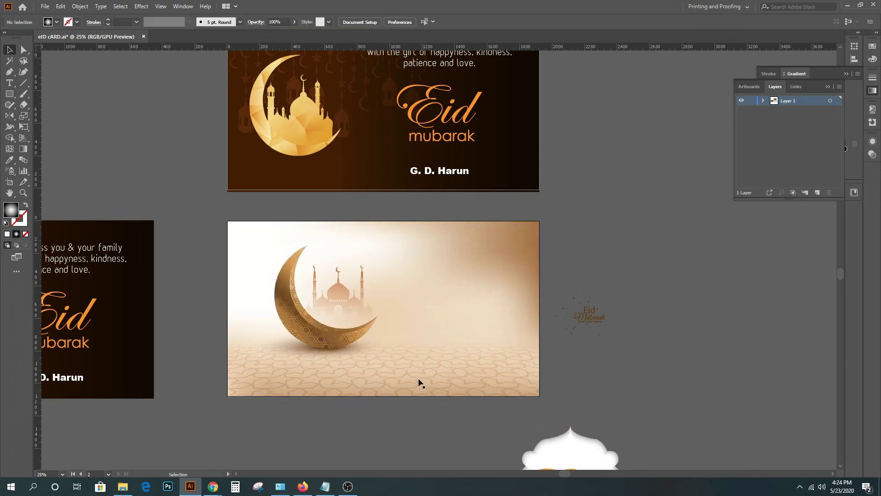
Step: Raise the tiled floor's top edge slightly higher behind the moon
{"action": "left_click", "coordinate": [420, 383]}
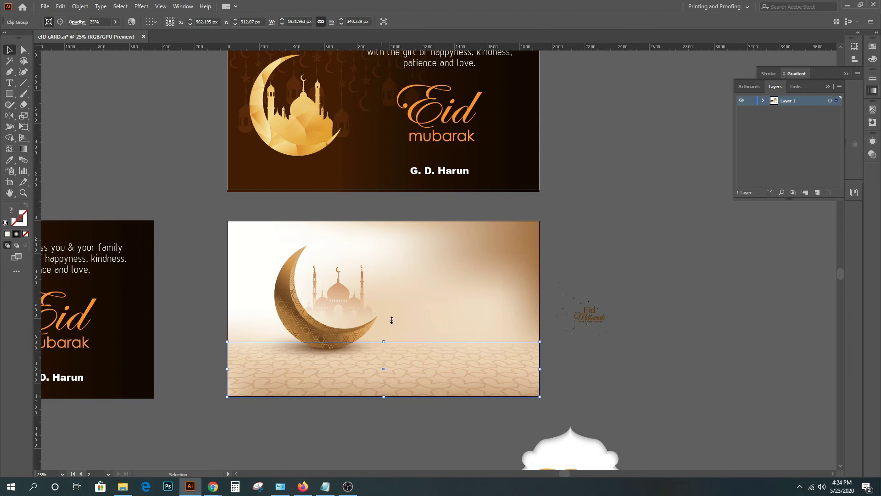
{"action": "left_click_drag", "start_coordinate": [392, 320], "coordinate": [406, 301]}
{"action": "left_click", "coordinate": [725, 252]}
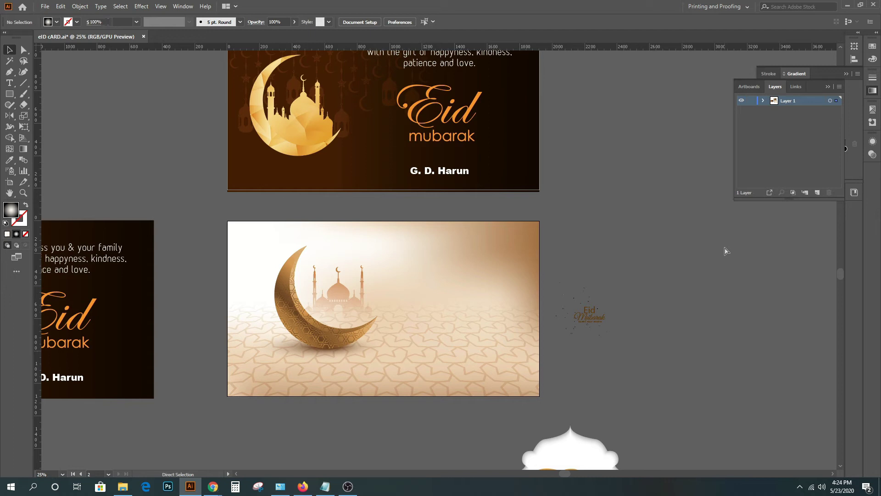
{"action": "key", "text": "ctrl+z"}
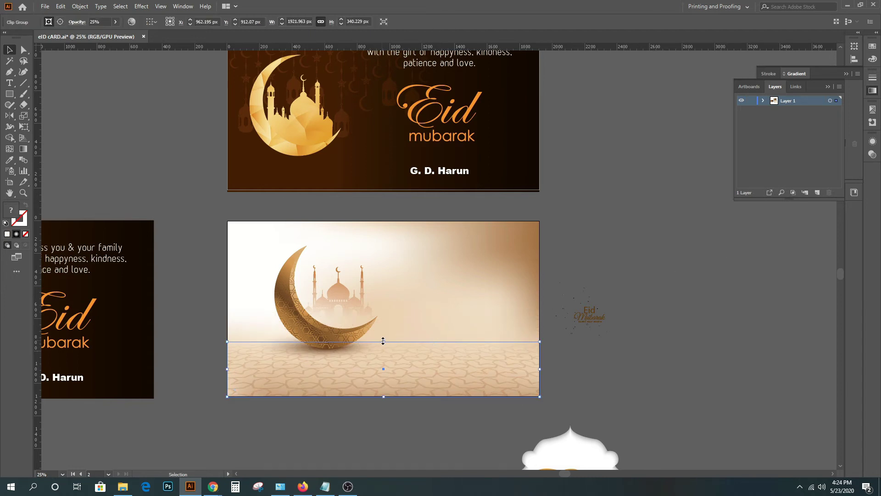
{"action": "left_click_drag", "start_coordinate": [384, 341], "coordinate": [387, 333]}
{"action": "left_click", "coordinate": [639, 317]}
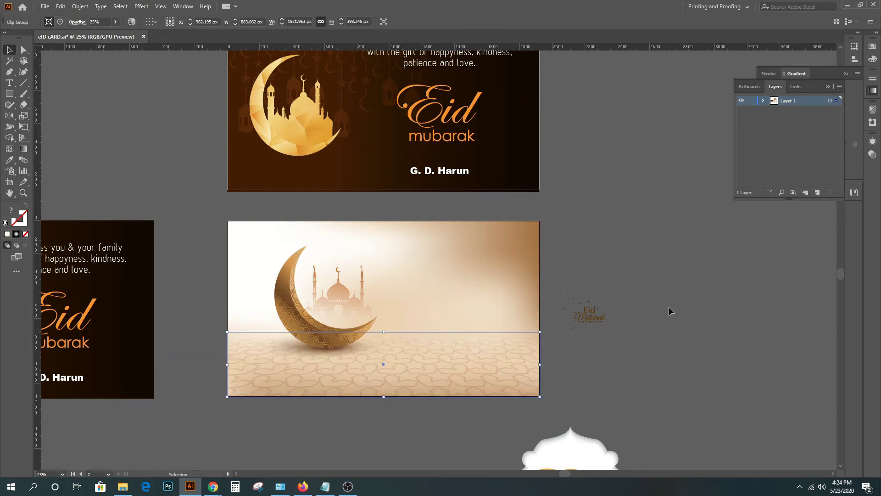
Step: Move the Mubarak script beside the crescent and duplicate it as an 'Eid' title
{"action": "left_click", "coordinate": [590, 318]}
{"action": "mouse_move", "coordinate": [591, 318]}
{"action": "left_mouse_down"}
{"action": "mouse_move", "coordinate": [437, 260]}
{"action": "mouse_move", "coordinate": [526, 295]}
{"action": "left_mouse_up"}
{"action": "mouse_move", "coordinate": [477, 273]}
{"action": "left_mouse_down"}
{"action": "mouse_move", "coordinate": [446, 337]}
{"action": "mouse_move", "coordinate": [445, 295]}
{"action": "left_mouse_up"}
{"action": "type", "text": "id"}
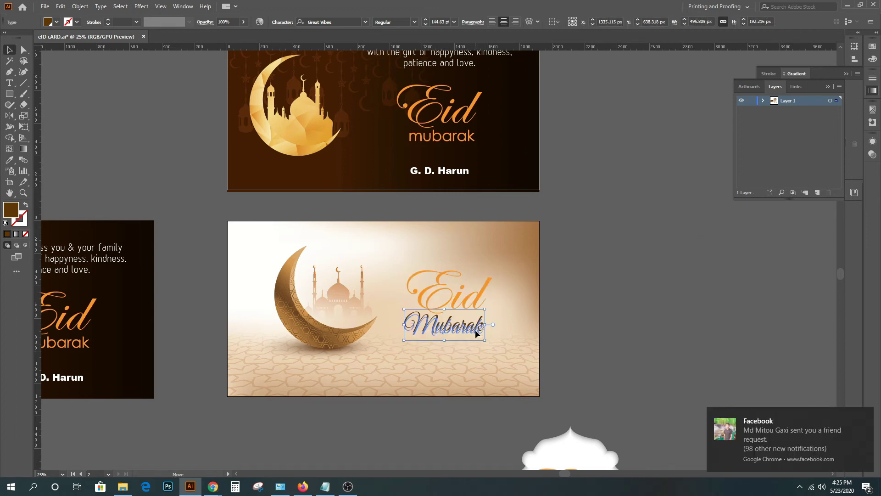
{"action": "left_click_drag", "start_coordinate": [477, 329], "coordinate": [478, 333]}
Step: Color the orange 'Eid' with Mubarak's brown using the Eyedropper
{"action": "left_click", "coordinate": [458, 297]}
{"action": "left_click", "coordinate": [9, 161]}
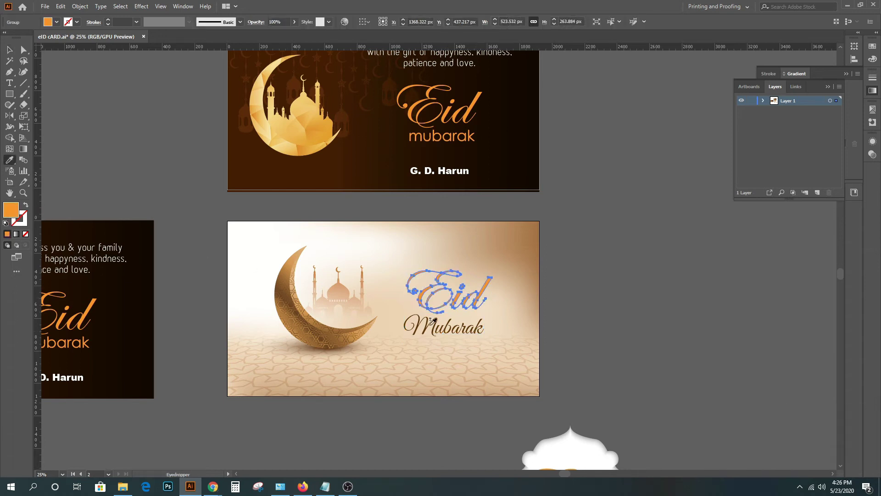
{"action": "left_click", "coordinate": [453, 329]}
{"action": "left_click", "coordinate": [9, 50]}
{"action": "left_click", "coordinate": [671, 319]}
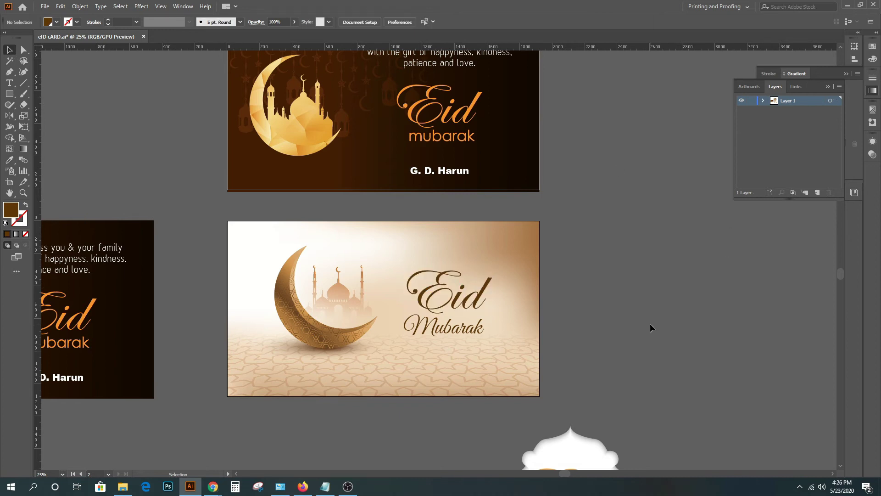
Step: Move the blessing greeting text onto the middle card's top right
{"action": "left_click_drag", "start_coordinate": [650, 323], "coordinate": [612, 319]}
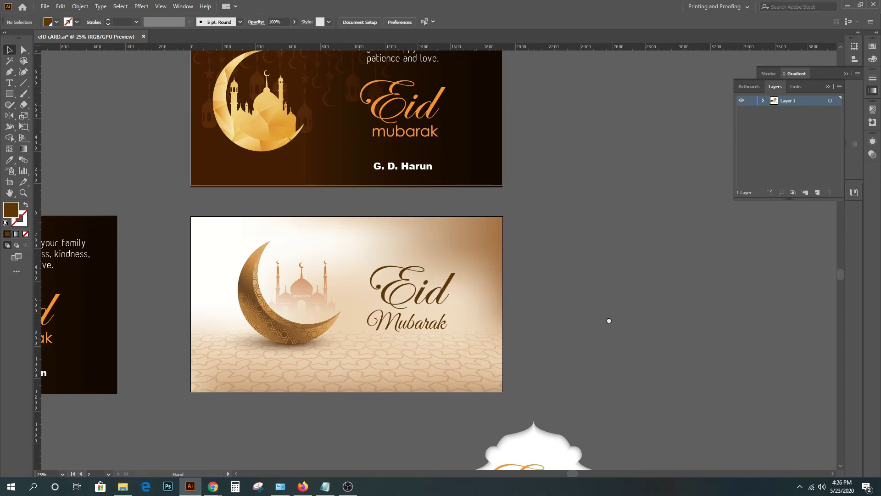
{"action": "left_click", "coordinate": [419, 327]}
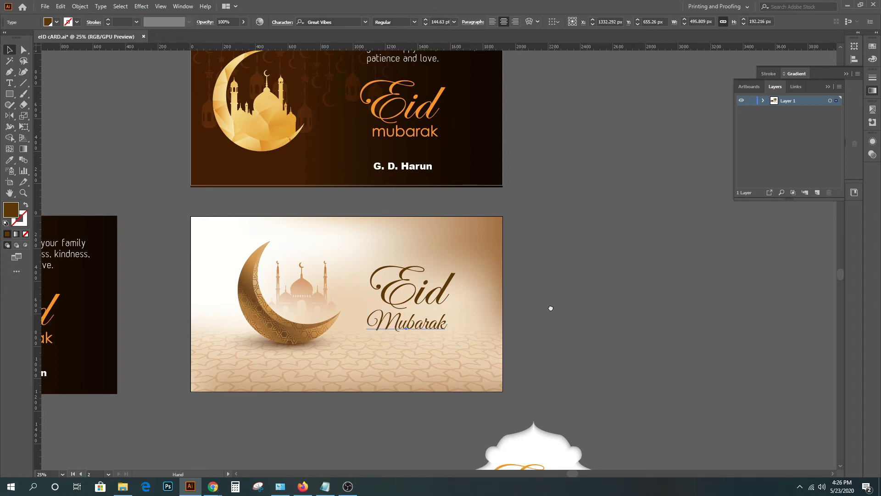
{"action": "left_click_drag", "start_coordinate": [551, 307], "coordinate": [620, 274]}
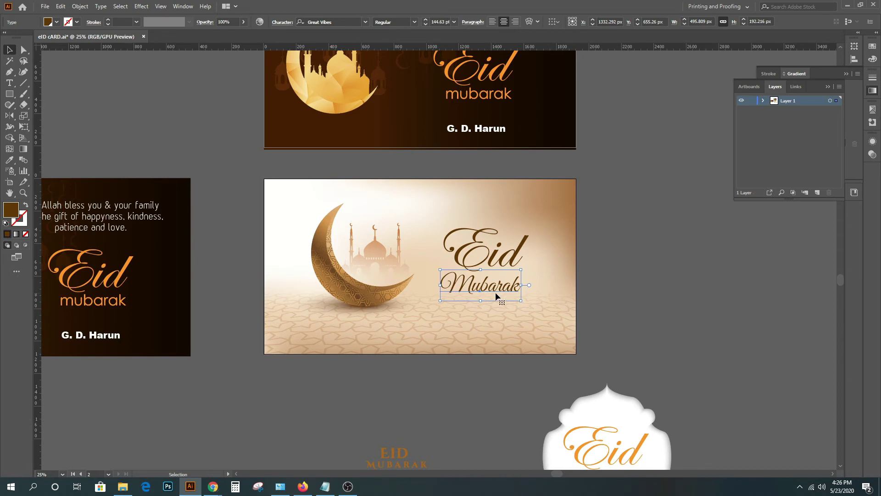
{"action": "left_click", "coordinate": [643, 271]}
{"action": "mouse_move", "coordinate": [628, 302]}
{"action": "left_mouse_down"}
{"action": "mouse_move", "coordinate": [637, 308]}
{"action": "mouse_move", "coordinate": [622, 407]}
{"action": "left_mouse_up"}
{"action": "mouse_move", "coordinate": [592, 188]}
{"action": "left_mouse_down"}
{"action": "mouse_move", "coordinate": [689, 356]}
{"action": "mouse_move", "coordinate": [651, 239]}
{"action": "mouse_move", "coordinate": [470, 182]}
{"action": "left_mouse_up"}
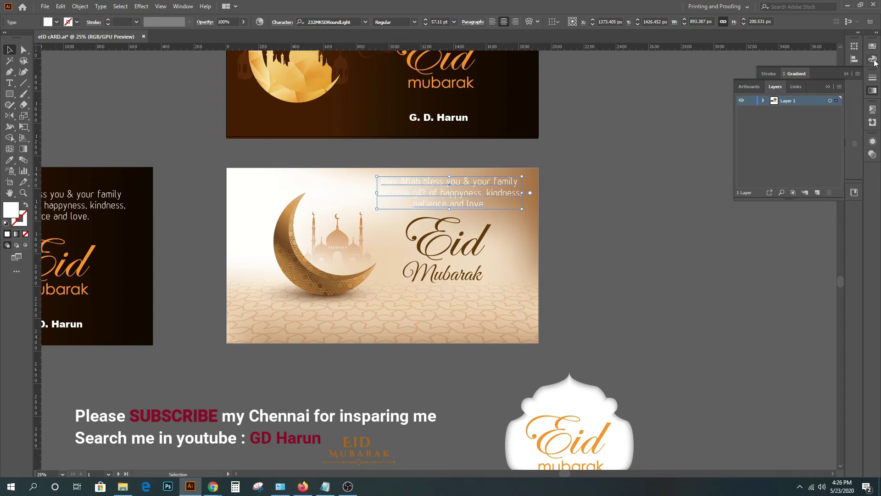
Step: Make the greeting brown with the Eyedropper and set its font to Myriad Pro
{"action": "left_click", "coordinate": [10, 160]}
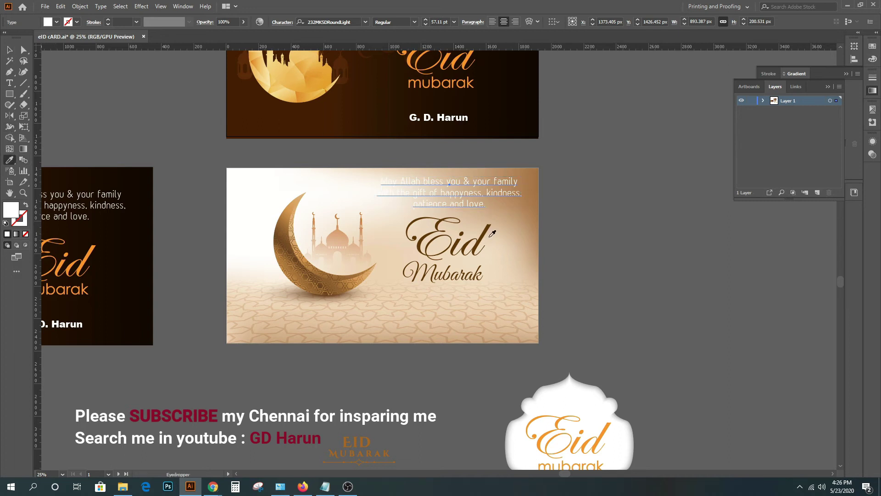
{"action": "left_click", "coordinate": [476, 239]}
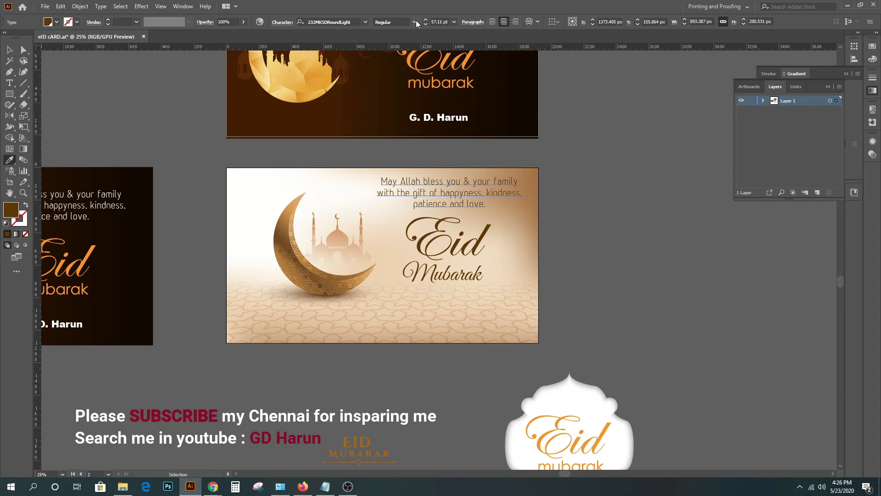
{"action": "left_click", "coordinate": [366, 23]}
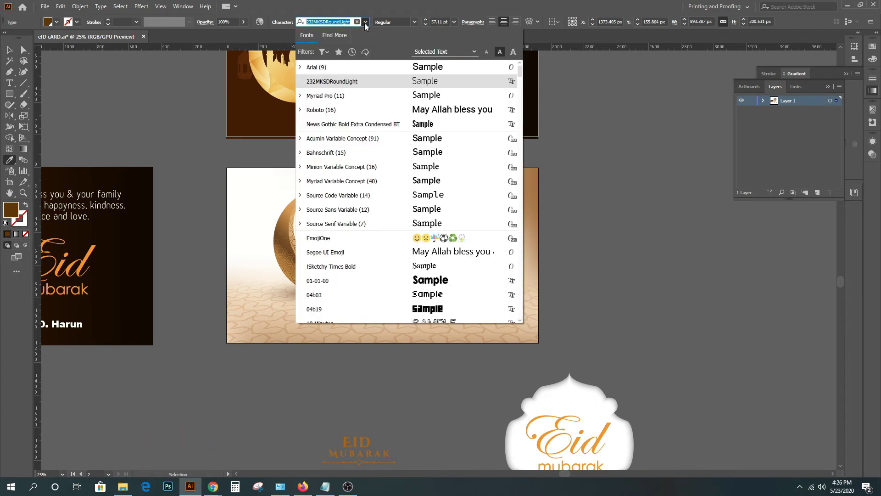
{"action": "left_click", "coordinate": [345, 97]}
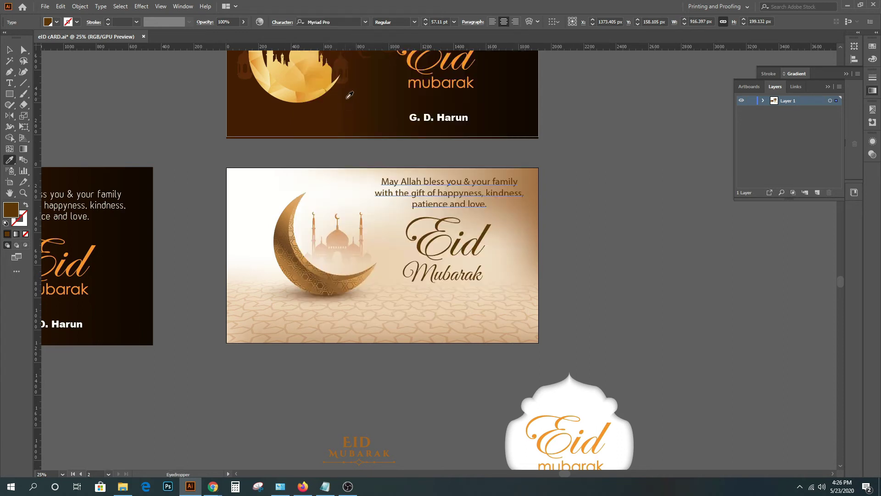
Step: Copy the sender's name credit to the bottom of the middle card for editing
{"action": "left_click", "coordinate": [9, 49]}
{"action": "left_click", "coordinate": [150, 123]}
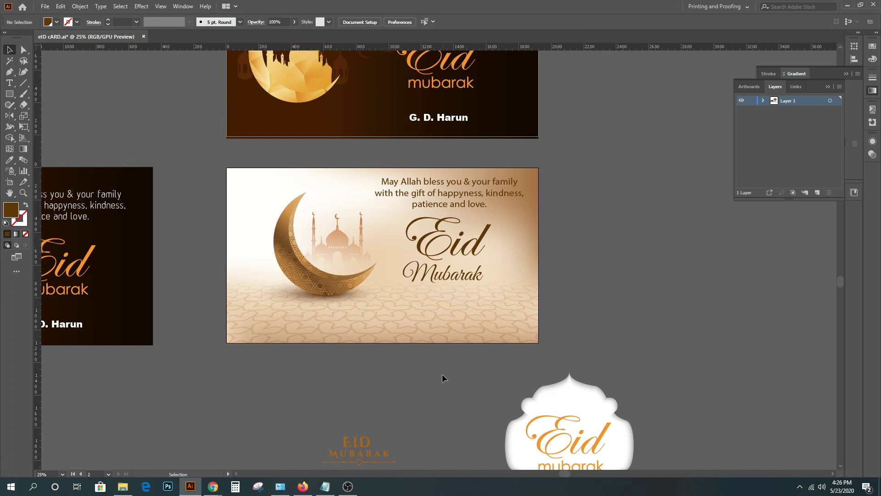
{"action": "left_click_drag", "start_coordinate": [439, 119], "coordinate": [463, 323]}
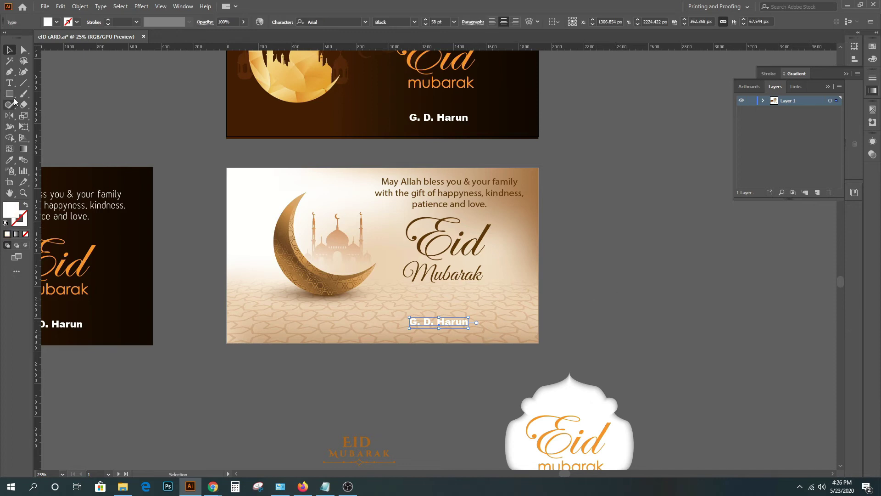
{"action": "left_click", "coordinate": [9, 83]}
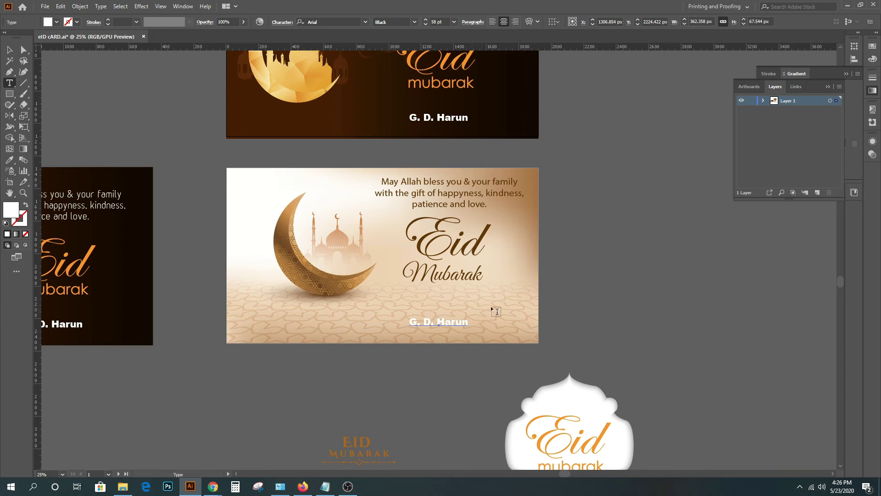
Step: Nudge the crescent and mosque left and slightly down
{"action": "key", "text": "Left"}
{"action": "key", "text": "Left"}
{"action": "key", "text": "Left"}
{"action": "key", "text": "Left"}
{"action": "key", "text": "Left"}
{"action": "key", "text": "Left"}
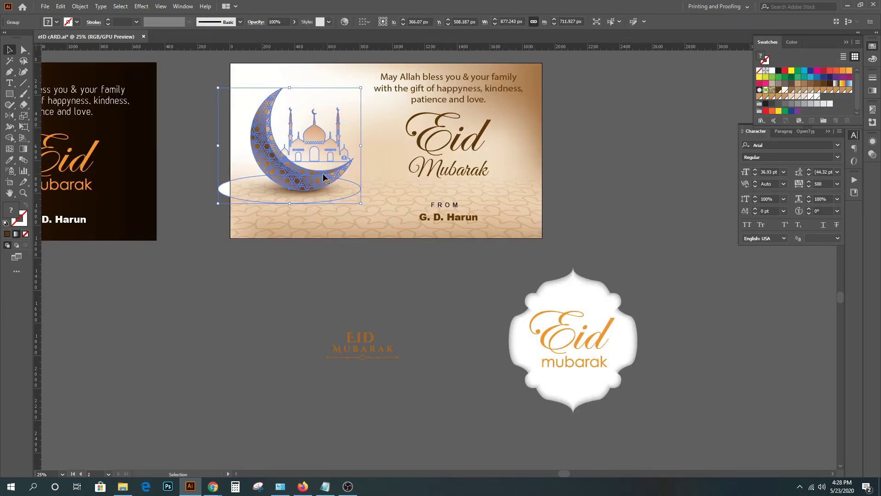
{"action": "key", "text": "Down"}
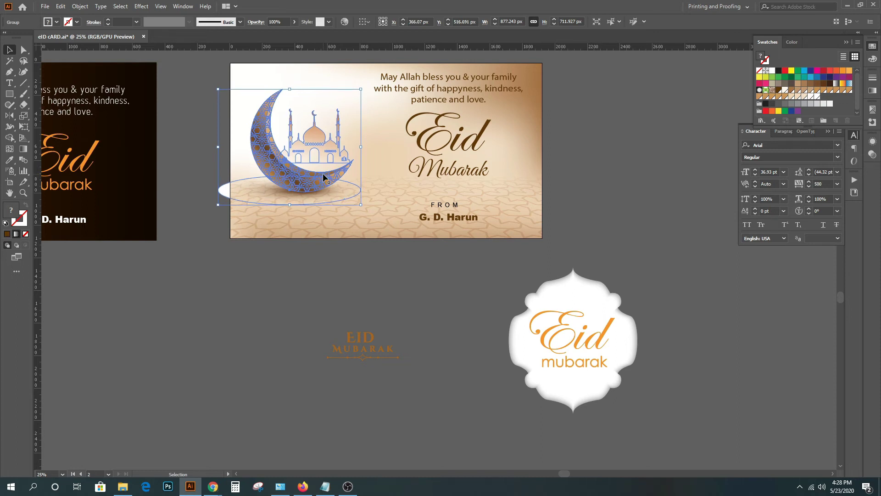
{"action": "left_click", "coordinate": [605, 213]}
{"action": "mouse_move", "coordinate": [579, 173]}
{"action": "left_mouse_down"}
{"action": "mouse_move", "coordinate": [557, 191]}
{"action": "mouse_move", "coordinate": [551, 216]}
{"action": "left_mouse_up"}
Step: Reposition 'Eid' back above 'Mubarak' on the card
{"action": "left_click", "coordinate": [411, 223]}
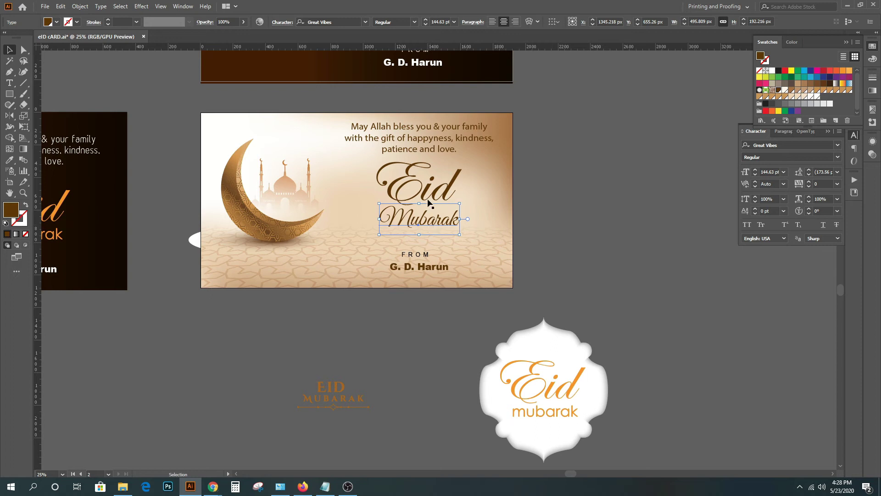
{"action": "left_click_drag", "start_coordinate": [427, 193], "coordinate": [645, 251]}
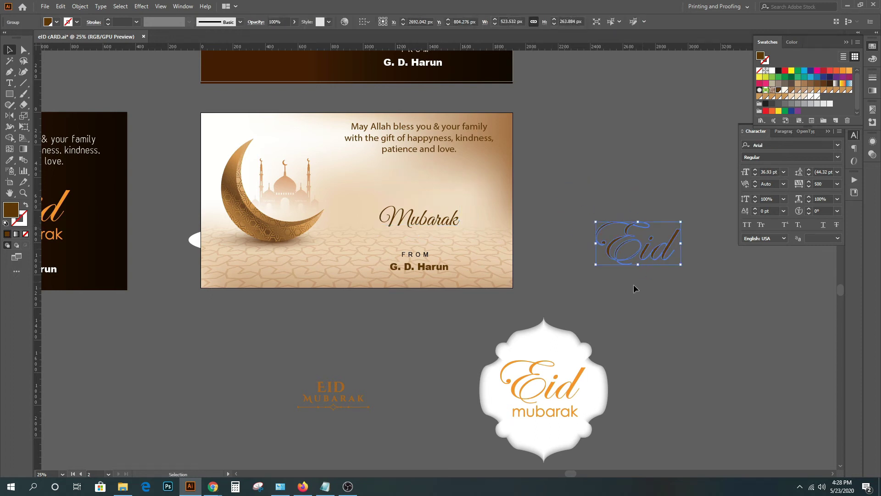
{"action": "mouse_move", "coordinate": [308, 385]}
{"action": "left_mouse_down"}
{"action": "mouse_move", "coordinate": [753, 269]}
{"action": "mouse_move", "coordinate": [676, 163]}
{"action": "left_mouse_up"}
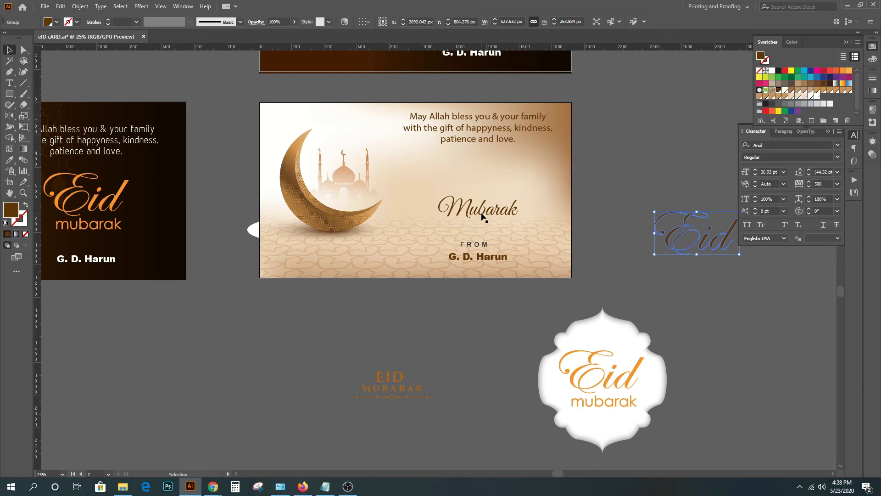
{"action": "key", "text": "ctrl+d"}
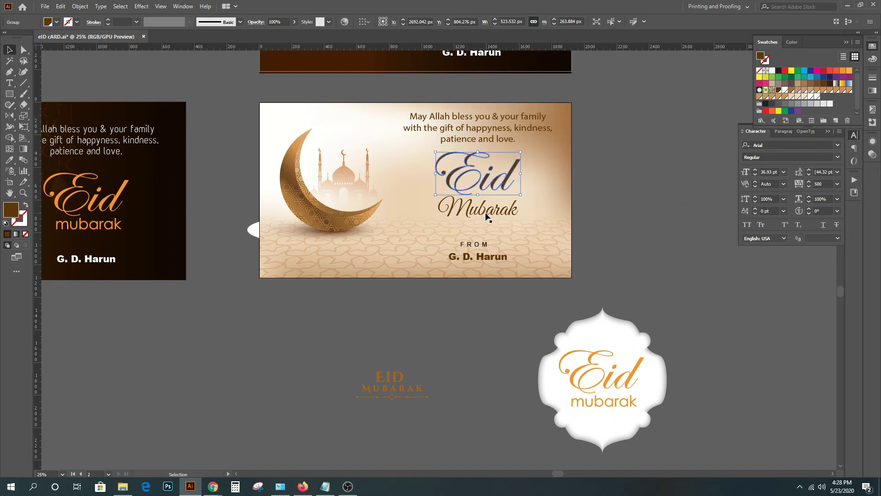
{"action": "left_click", "coordinate": [546, 213]}
Step: Scale 'Mubarak' down beneath 'Eid' and start choosing a new font for it
{"action": "left_click", "coordinate": [498, 214]}
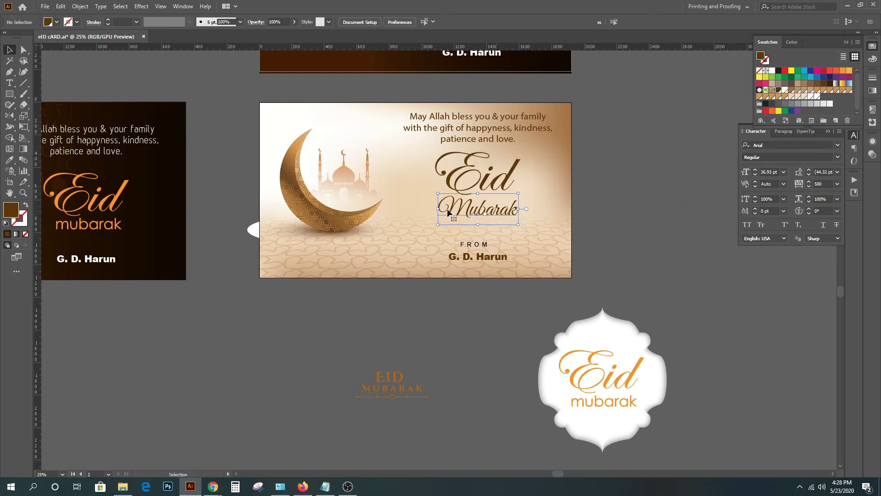
{"action": "mouse_move", "coordinate": [438, 218]}
{"action": "left_mouse_down"}
{"action": "mouse_move", "coordinate": [476, 216]}
{"action": "mouse_move", "coordinate": [501, 203]}
{"action": "mouse_move", "coordinate": [526, 211]}
{"action": "left_mouse_up"}
{"action": "left_click", "coordinate": [633, 247]}
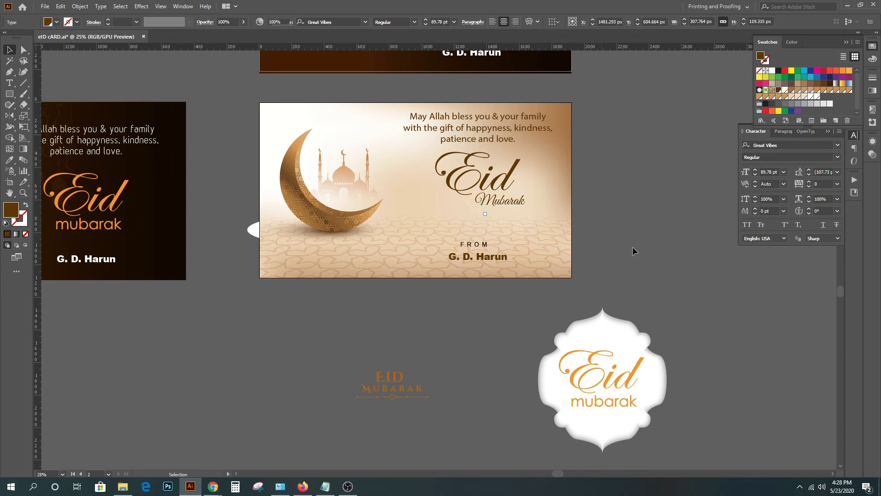
{"action": "left_click_drag", "start_coordinate": [629, 225], "coordinate": [616, 254]}
{"action": "left_click", "coordinate": [494, 235]}
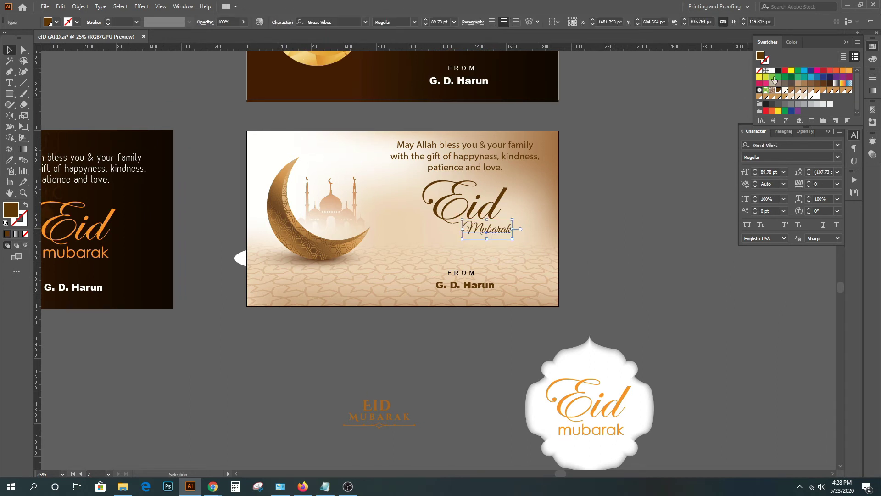
{"action": "left_click", "coordinate": [835, 145]}
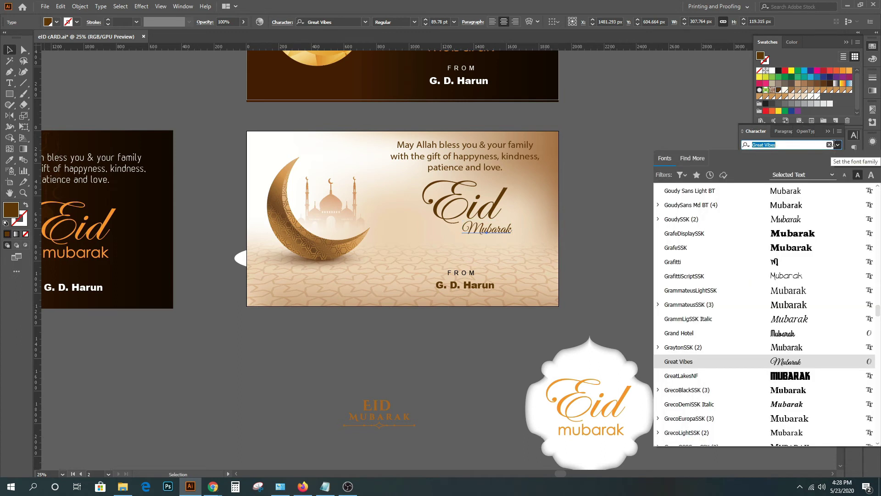
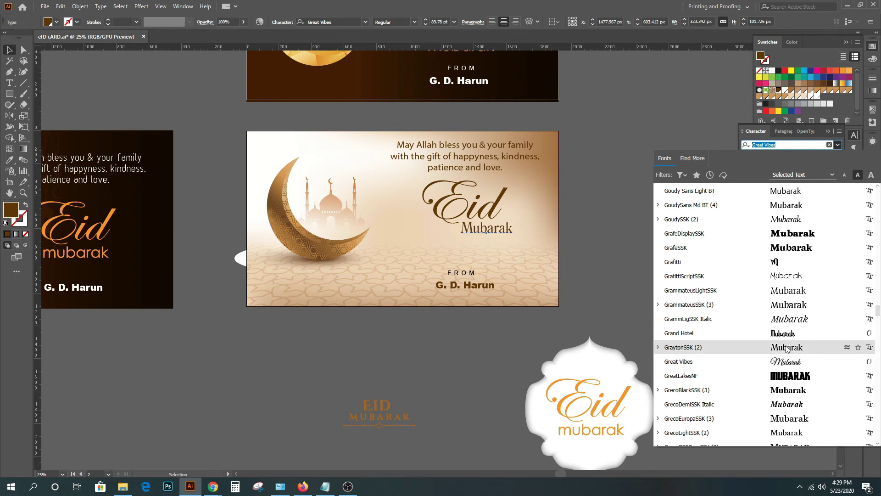
Step: Set Mubarak in GrammLigSSK Italic and scale it proportionally beneath Eid
{"action": "left_click", "coordinate": [780, 319]}
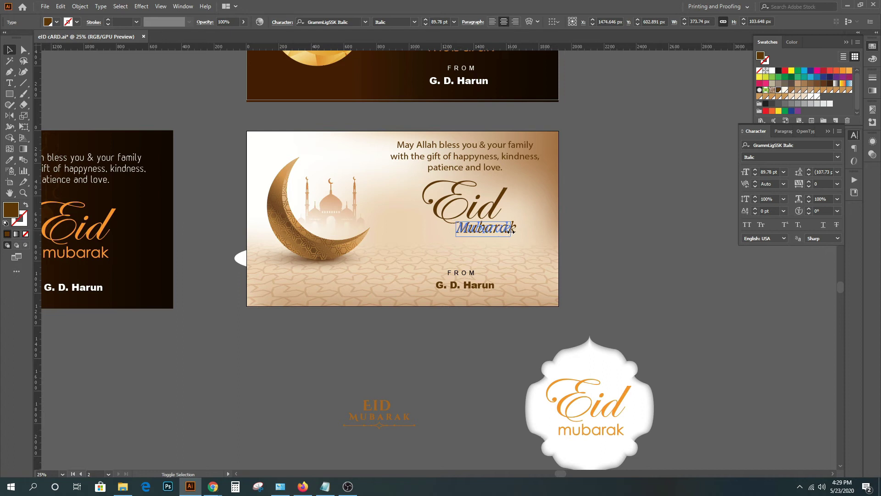
{"action": "left_click_drag", "start_coordinate": [518, 228], "coordinate": [429, 246]}
{"action": "left_click", "coordinate": [657, 227]}
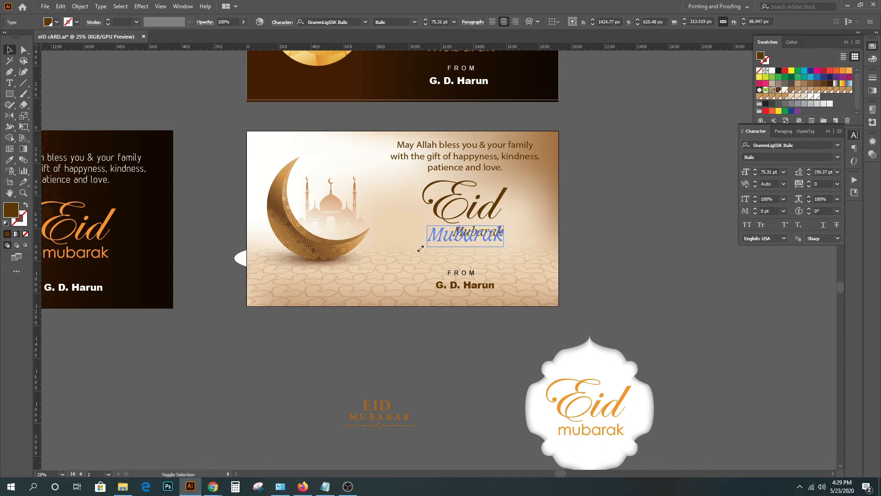
{"action": "left_click", "coordinate": [607, 230]}
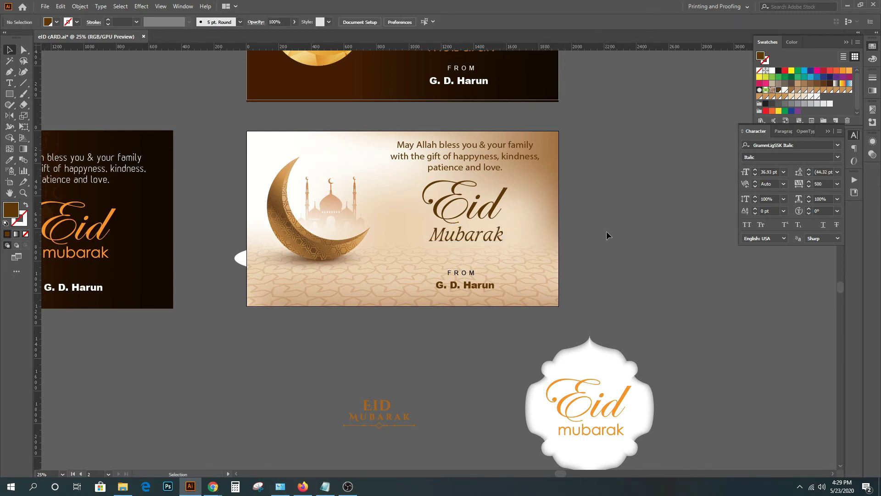
{"action": "left_click", "coordinate": [479, 244]}
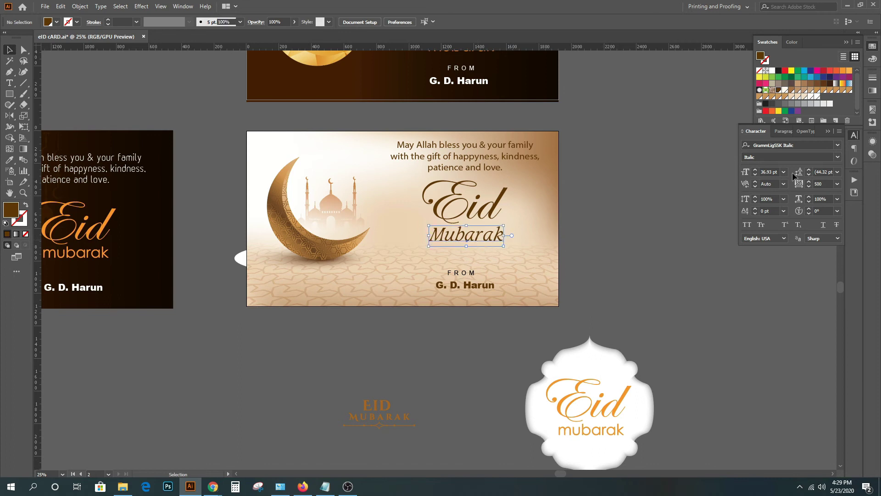
{"action": "left_click", "coordinate": [838, 145]}
Step: Browse the font family list for a replacement typeface for Mubarak
{"action": "scroll", "coordinate": [791, 326], "scroll_direction": "down", "scroll_amount": 5}
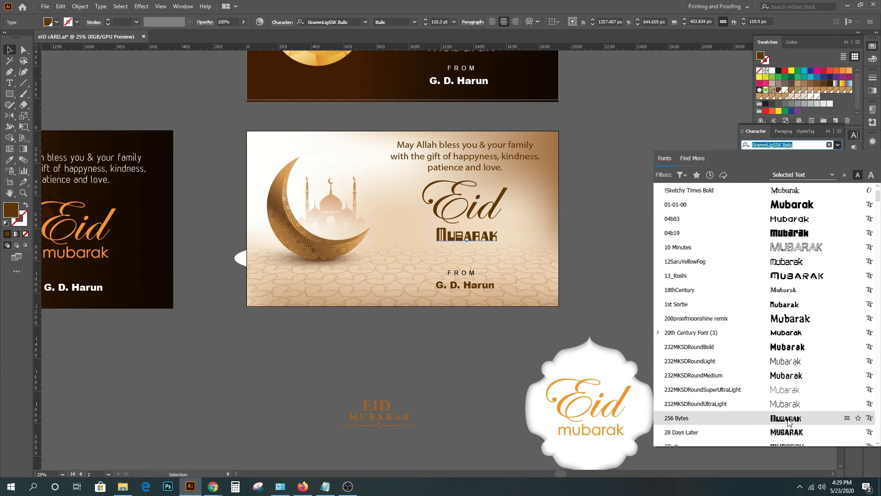
{"action": "scroll", "coordinate": [788, 421], "scroll_direction": "down", "scroll_amount": 5}
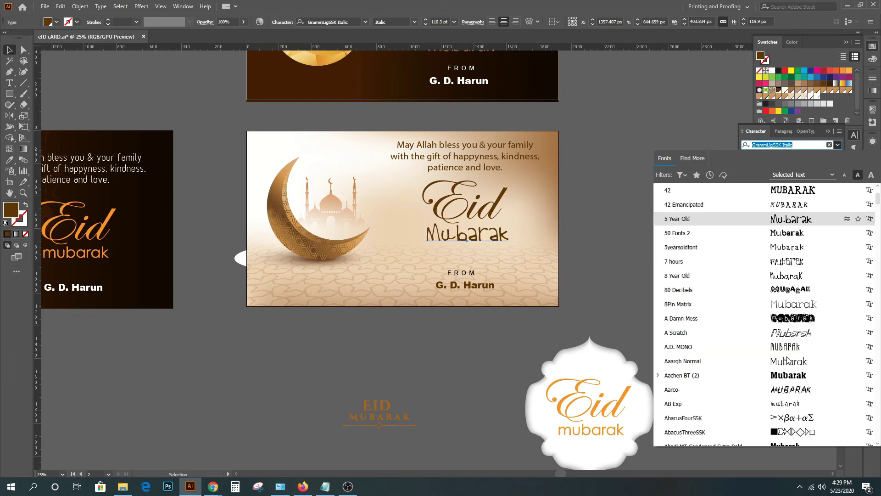
{"action": "scroll", "coordinate": [787, 361], "scroll_direction": "down", "scroll_amount": 1}
{"action": "scroll", "coordinate": [788, 361], "scroll_direction": "down", "scroll_amount": 1}
{"action": "scroll", "coordinate": [788, 361], "scroll_direction": "down", "scroll_amount": 1}
{"action": "scroll", "coordinate": [788, 360], "scroll_direction": "down", "scroll_amount": 1}
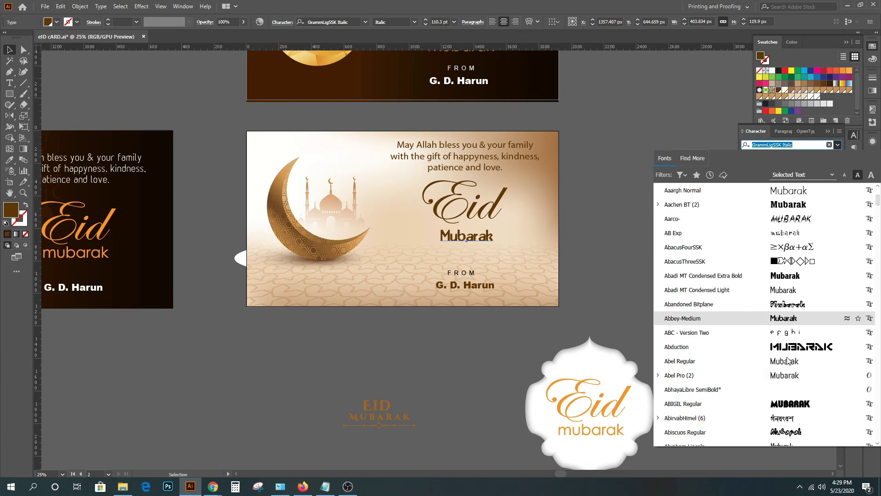
{"action": "scroll", "coordinate": [788, 361], "scroll_direction": "down", "scroll_amount": 2}
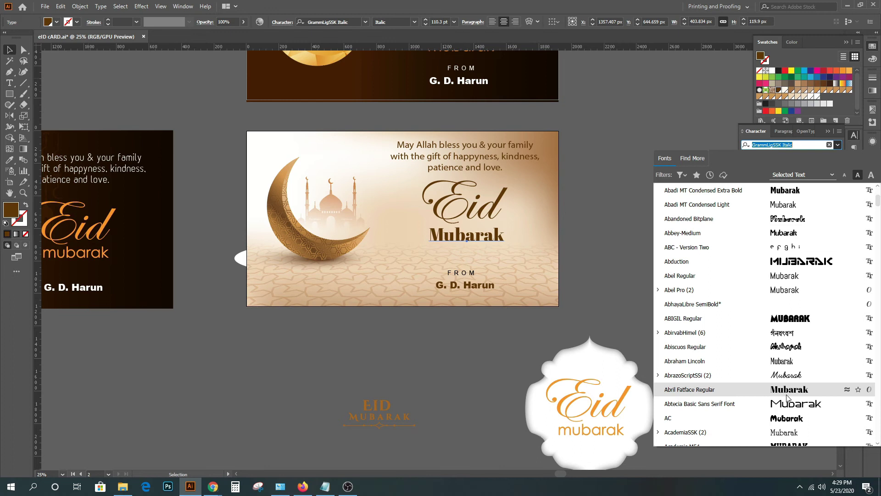
{"action": "scroll", "coordinate": [788, 385], "scroll_direction": "down", "scroll_amount": 5}
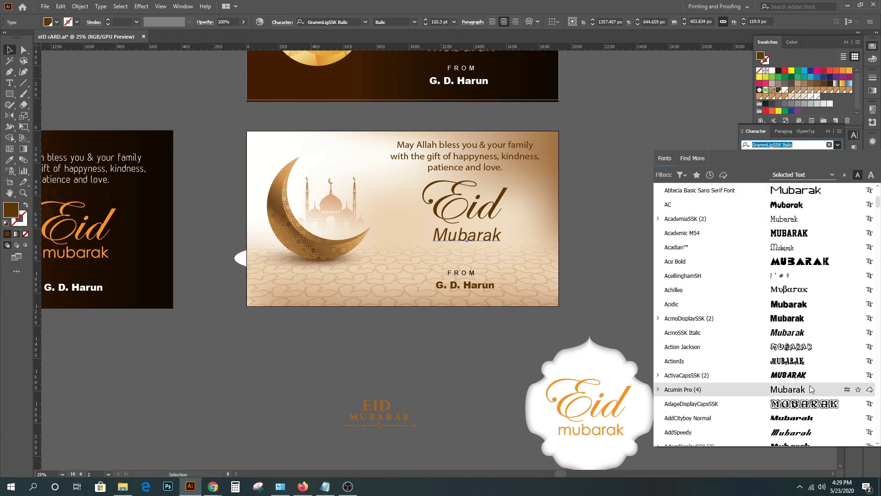
{"action": "scroll", "coordinate": [811, 390], "scroll_direction": "down", "scroll_amount": 5}
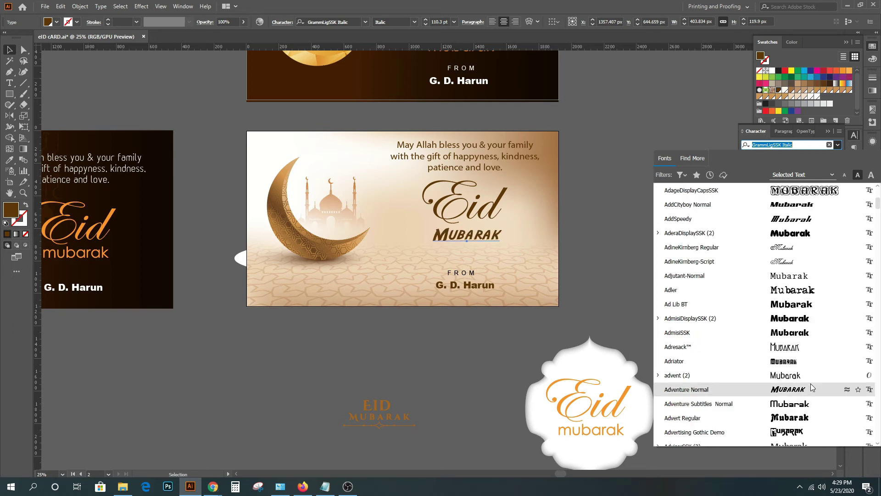
{"action": "scroll", "coordinate": [808, 381], "scroll_direction": "down", "scroll_amount": 5}
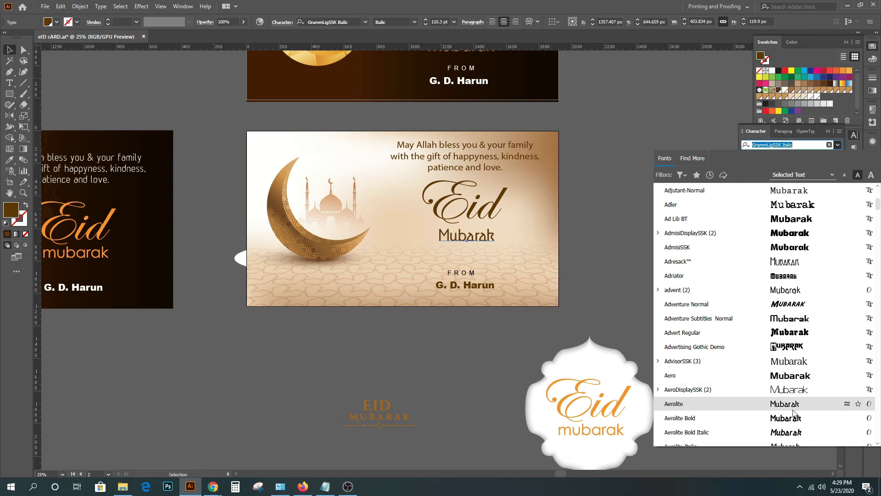
Step: Try MicrogrammaDBolExt on Mubarak, then switch it to Myriad Pro Regular
{"action": "left_click_drag", "start_coordinate": [800, 143], "coordinate": [692, 147]}
{"action": "type", "text": "Mic"}
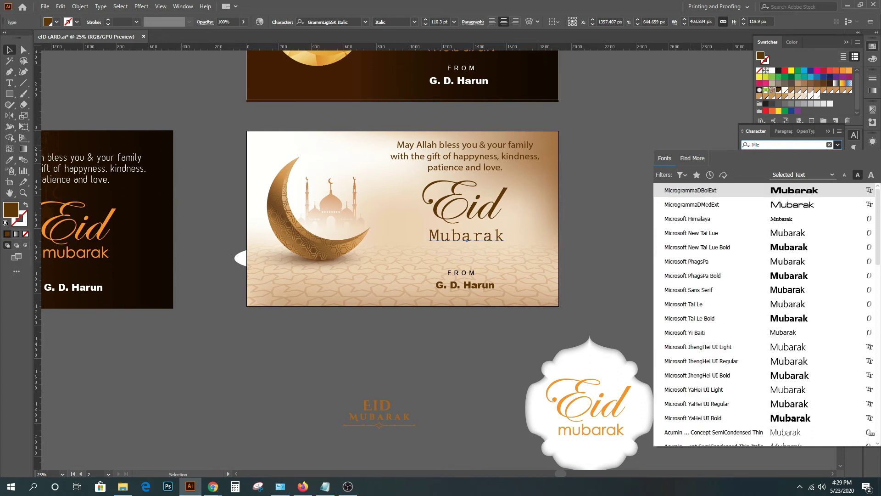
{"action": "type", "text": "l"}
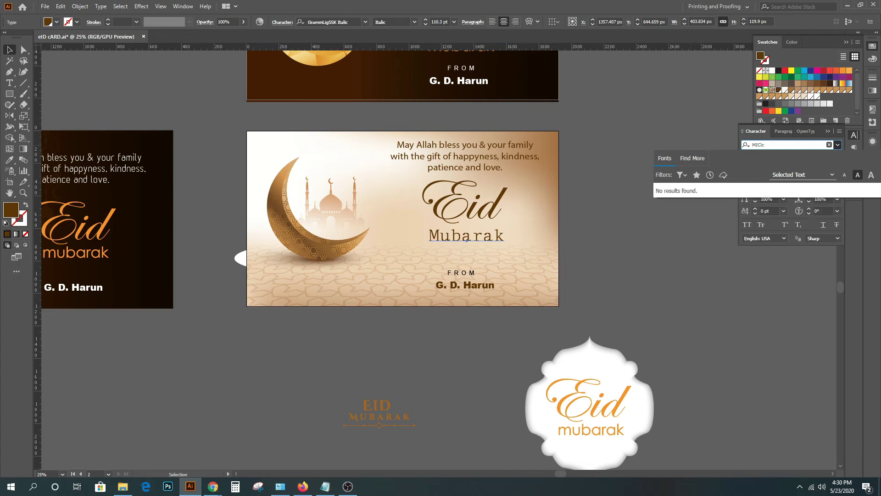
{"action": "type", "text": "rogrammaDBolExt"}
{"action": "key", "text": "Return"}
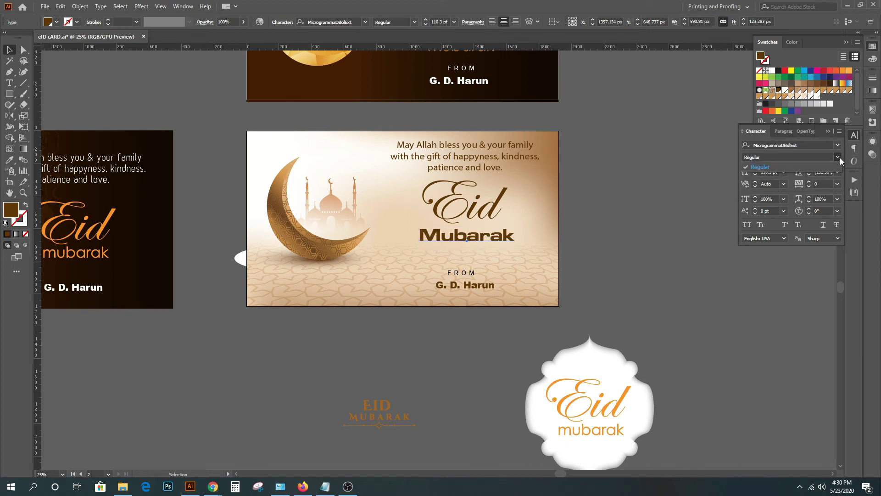
{"action": "left_click", "coordinate": [838, 145]}
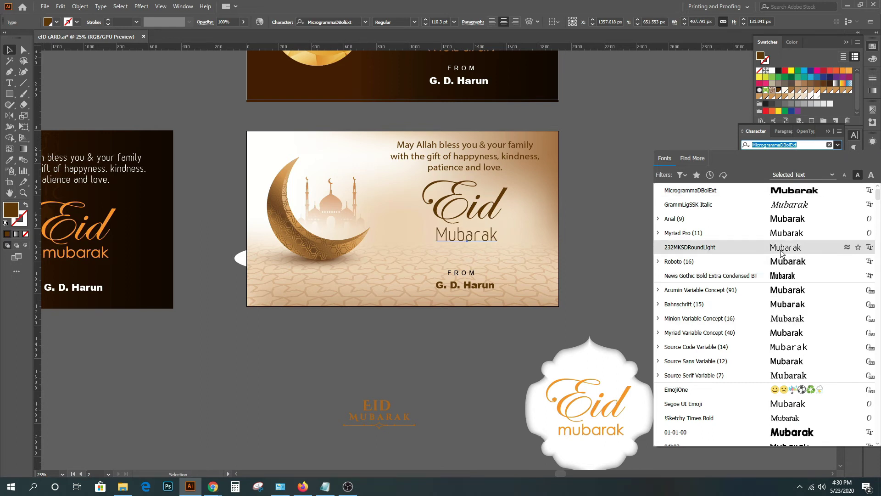
{"action": "left_click", "coordinate": [781, 233]}
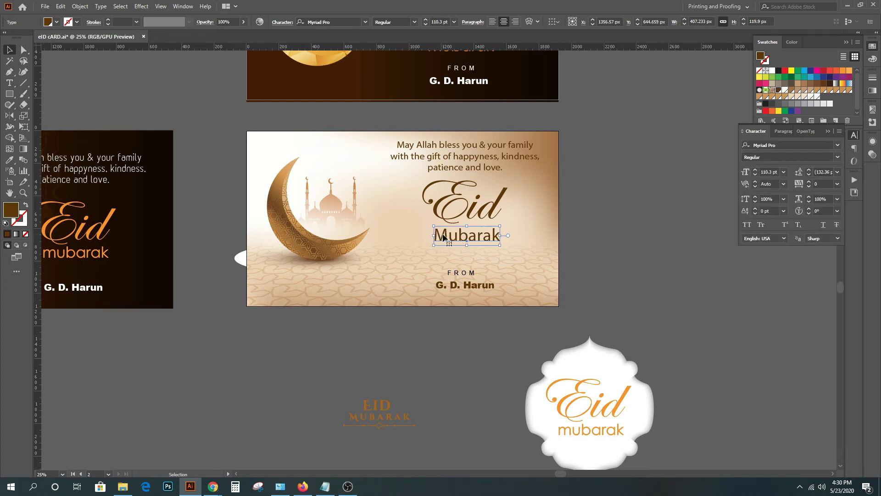
Step: Retype the capital M of Mubarak as lowercase and nudge the text slightly right and down
{"action": "double_click", "coordinate": [448, 236]}
{"action": "left_click_drag", "start_coordinate": [447, 235], "coordinate": [438, 235]}
{"action": "key", "text": "Right"}
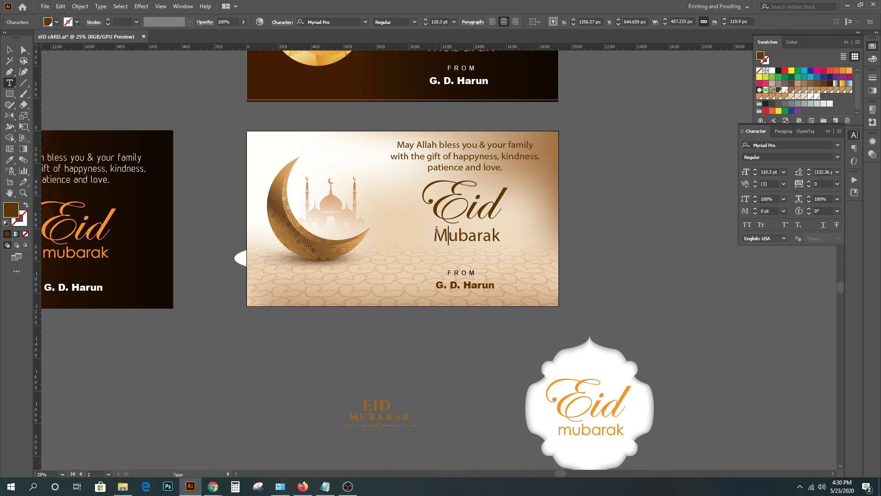
{"action": "key", "text": "BackSpace"}
{"action": "type", "text": "m"}
{"action": "left_click", "coordinate": [14, 54]}
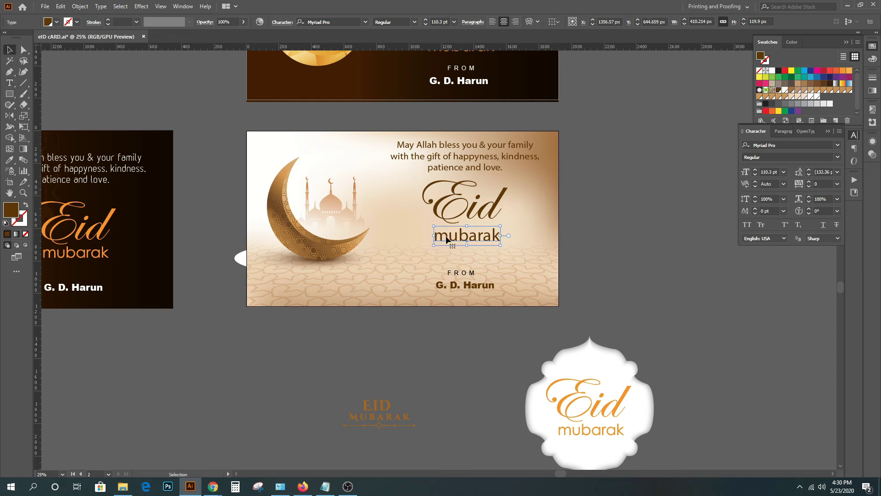
{"action": "left_click", "coordinate": [656, 241]}
{"action": "left_click_drag", "start_coordinate": [478, 236], "coordinate": [480, 239]}
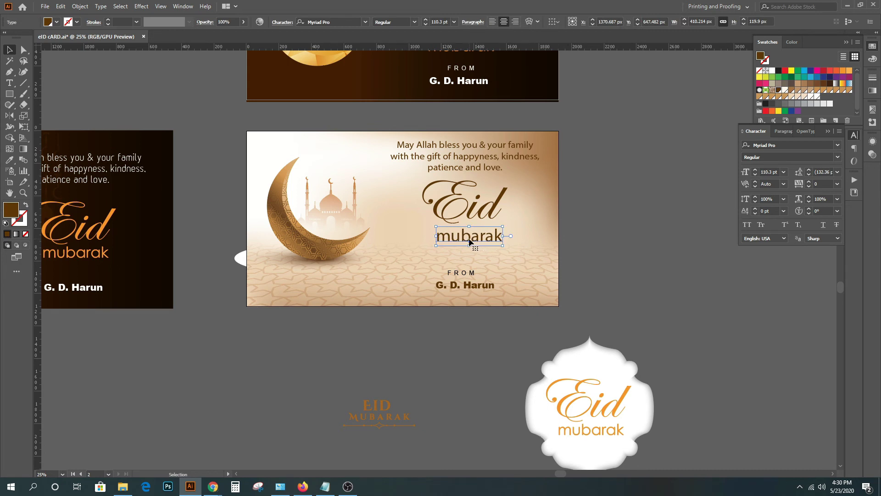
Step: Change the greeting to UPPERCASE with Type > Change Case and shrink MUBARAK slightly
{"action": "left_click", "coordinate": [100, 5]}
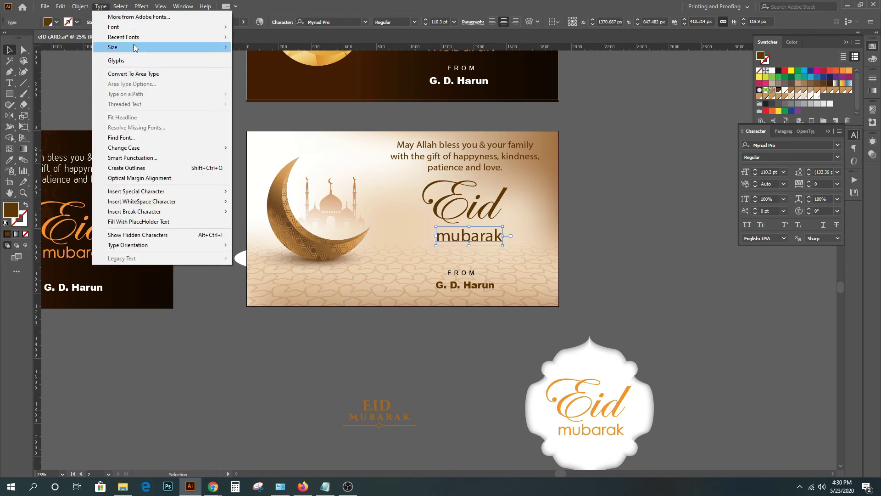
{"action": "mouse_move", "coordinate": [123, 148]}
{"action": "left_click", "coordinate": [256, 148]}
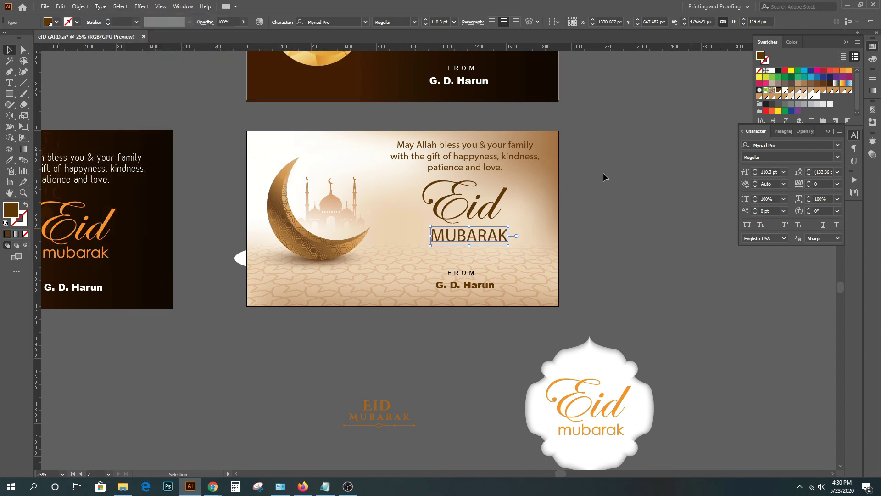
{"action": "left_click_drag", "start_coordinate": [508, 245], "coordinate": [502, 245]}
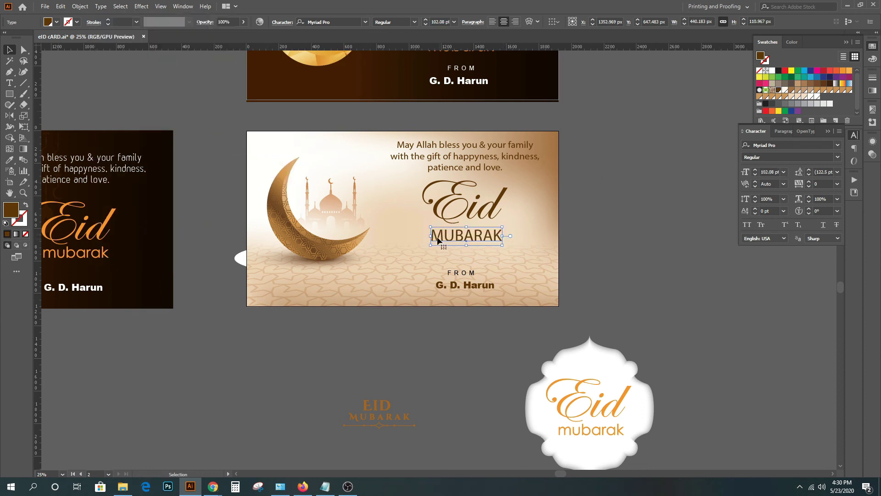
{"action": "left_click_drag", "start_coordinate": [437, 236], "coordinate": [441, 236]}
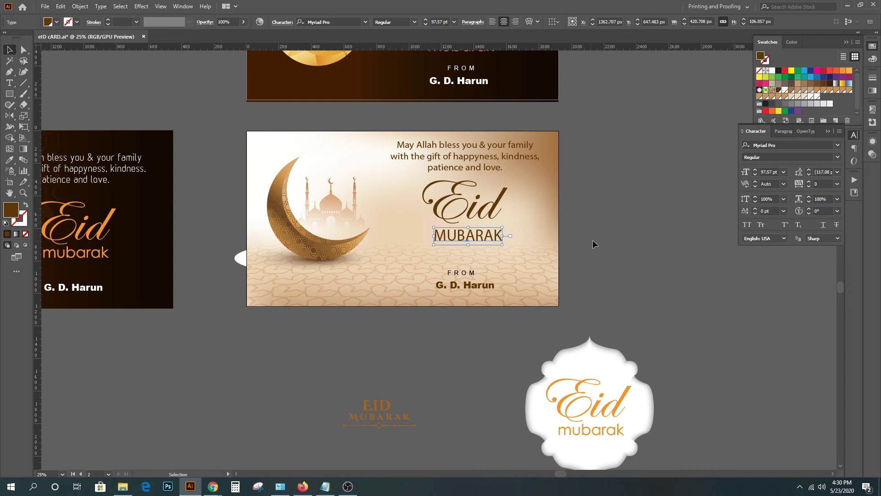
{"action": "left_click", "coordinate": [594, 240]}
Step: Set MUBARAK to Arial Regular at 77.57 pt and move it slightly up under Eid
{"action": "left_click", "coordinate": [474, 238]}
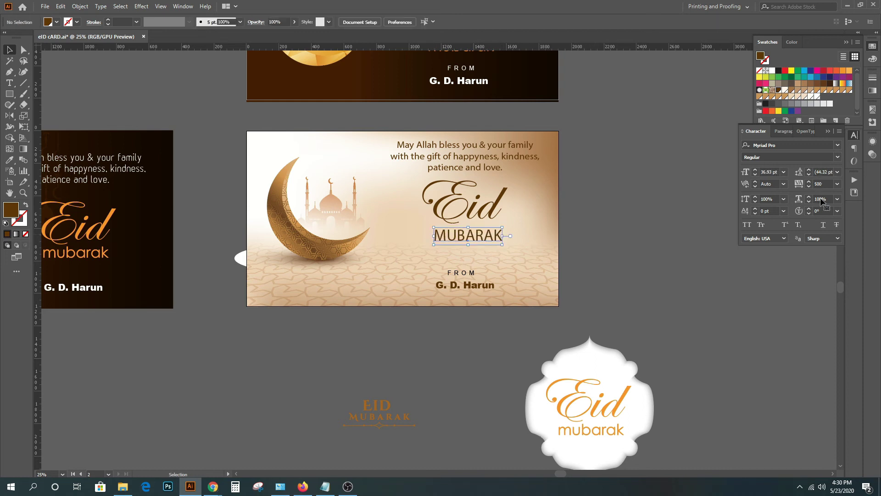
{"action": "left_click", "coordinate": [793, 144]}
{"action": "type", "text": "artia"}
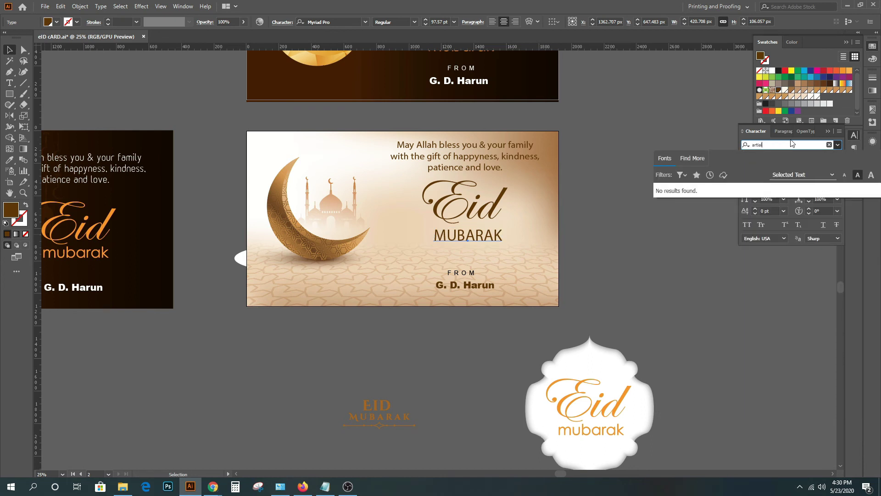
{"action": "key", "text": "BackSpace"}
{"action": "key", "text": "BackSpace"}
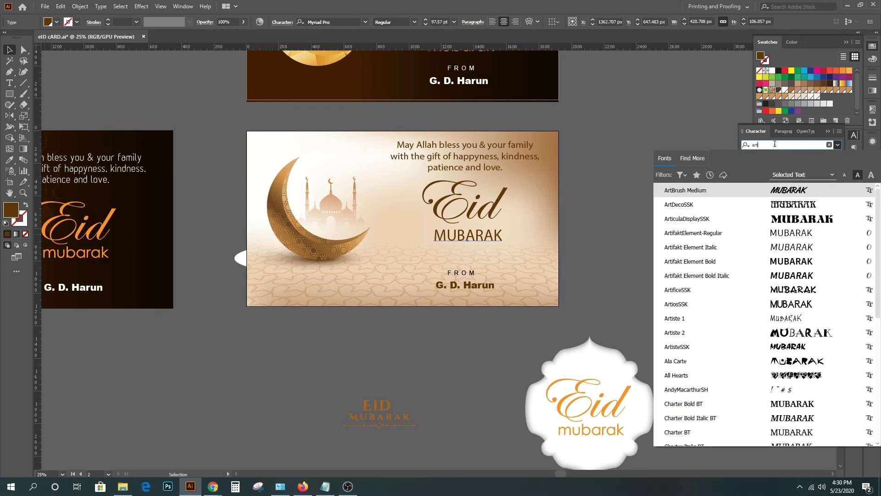
{"action": "key", "text": "BackSpace"}
{"action": "type", "text": "iual"}
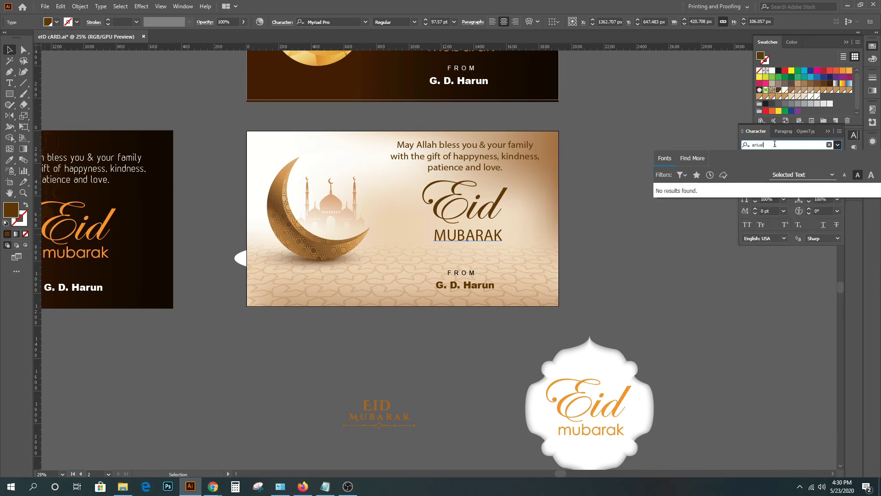
{"action": "key", "text": "Return"}
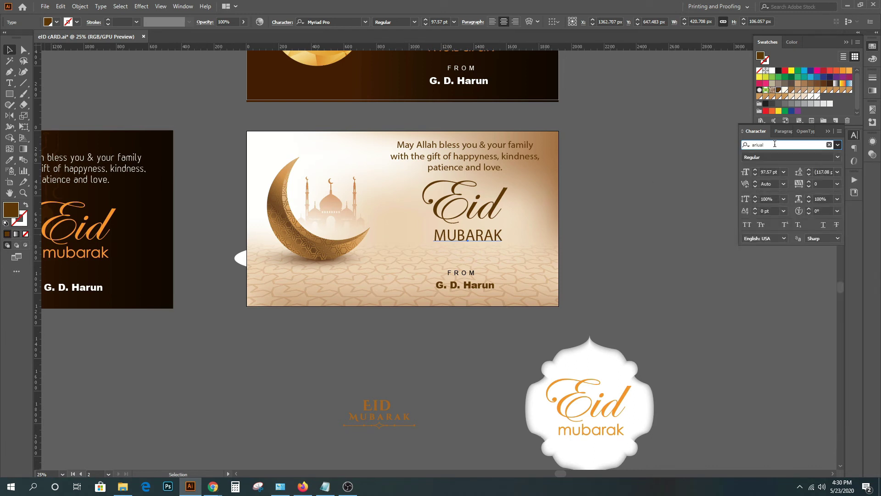
{"action": "left_click", "coordinate": [838, 158]}
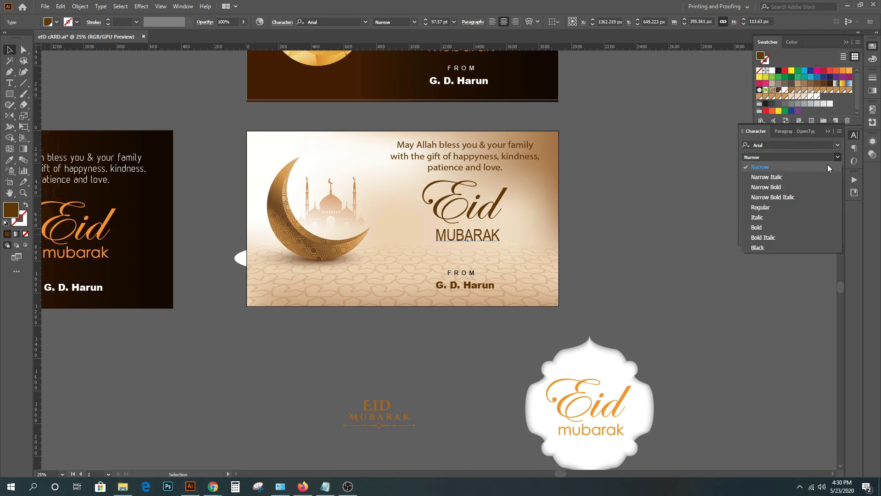
{"action": "left_click", "coordinate": [777, 208]}
{"action": "key", "text": "ctrl+shift+comma"}
{"action": "key", "text": "ctrl+shift+comma"}
{"action": "key", "text": "ctrl+shift+comma"}
{"action": "key", "text": "ctrl+shift+comma"}
{"action": "key", "text": "ctrl+shift+comma"}
{"action": "key", "text": "Escape"}
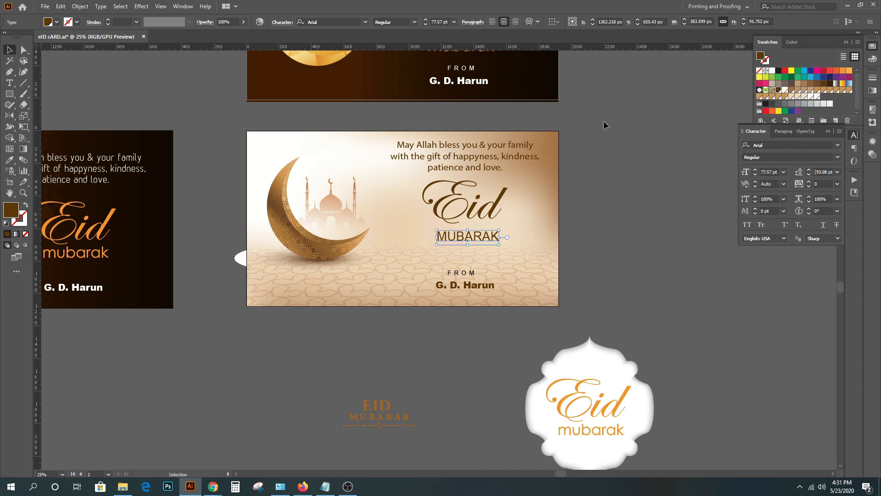
{"action": "left_click_drag", "start_coordinate": [470, 236], "coordinate": [469, 233]}
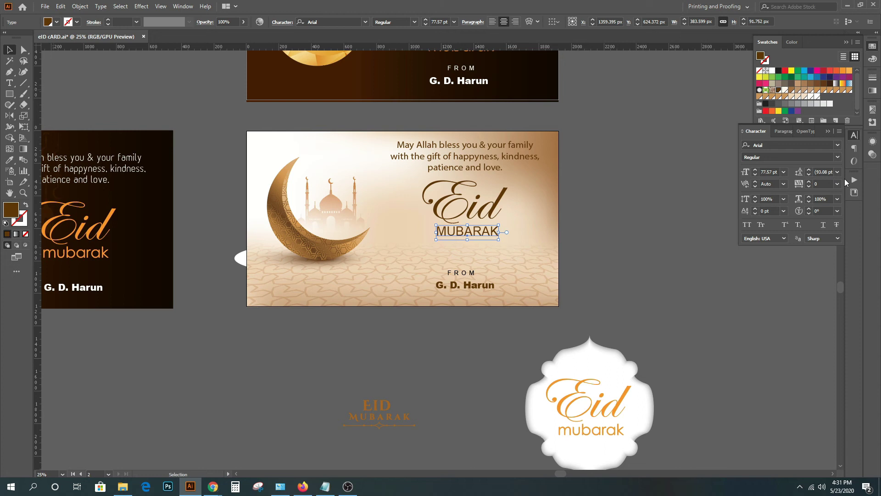
Step: Give MUBARAK 200 tracking and scale it to a narrower width
{"action": "left_click", "coordinate": [809, 182]}
{"action": "double_click", "coordinate": [819, 184]}
{"action": "type", "text": "200"}
{"action": "key", "text": "Return"}
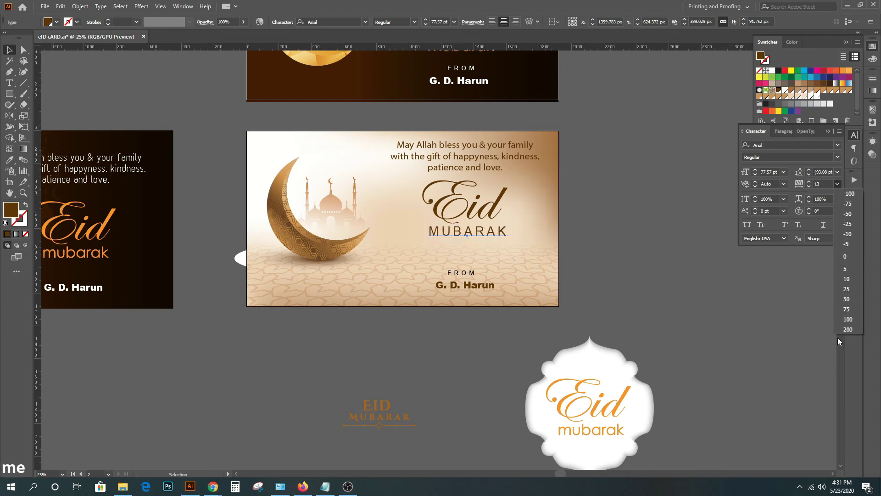
{"action": "left_click_drag", "start_coordinate": [509, 232], "coordinate": [505, 234]}
{"action": "left_click", "coordinate": [631, 262]}
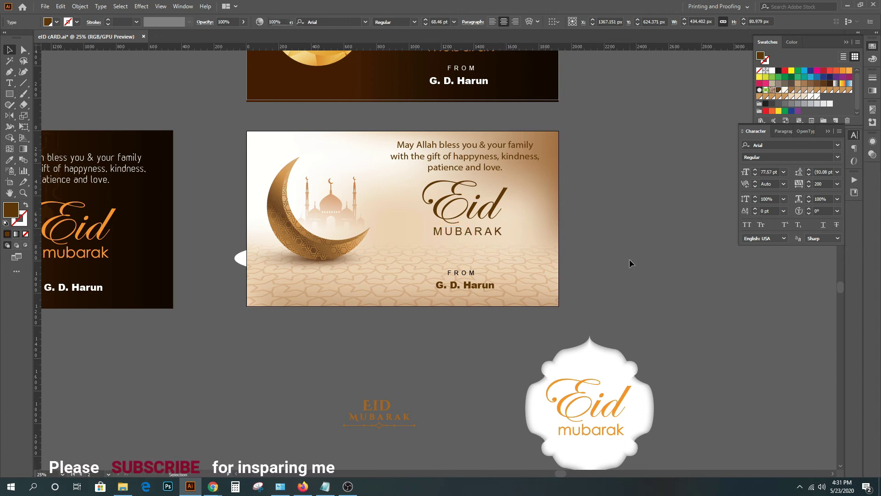
Step: Horizontally centre Eid and MUBARAK on each other
{"action": "left_click", "coordinate": [473, 234]}
{"action": "left_click", "coordinate": [496, 213], "text": "shift"}
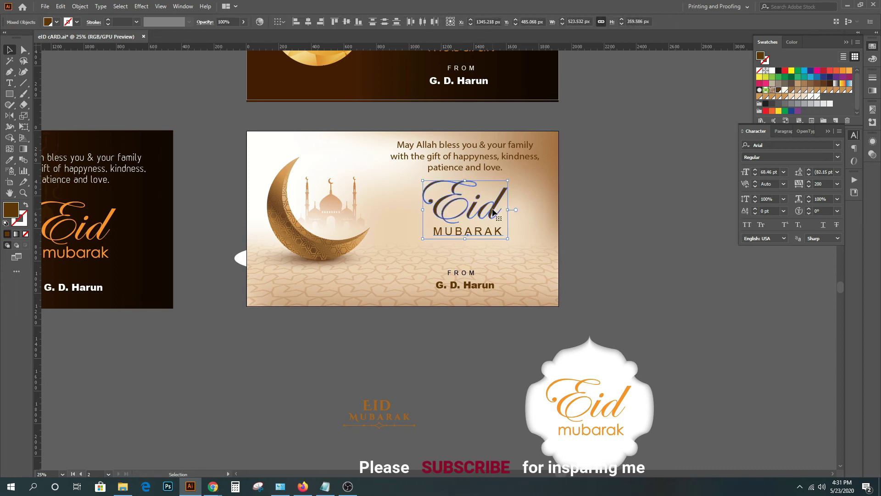
{"action": "left_click", "coordinate": [308, 22]}
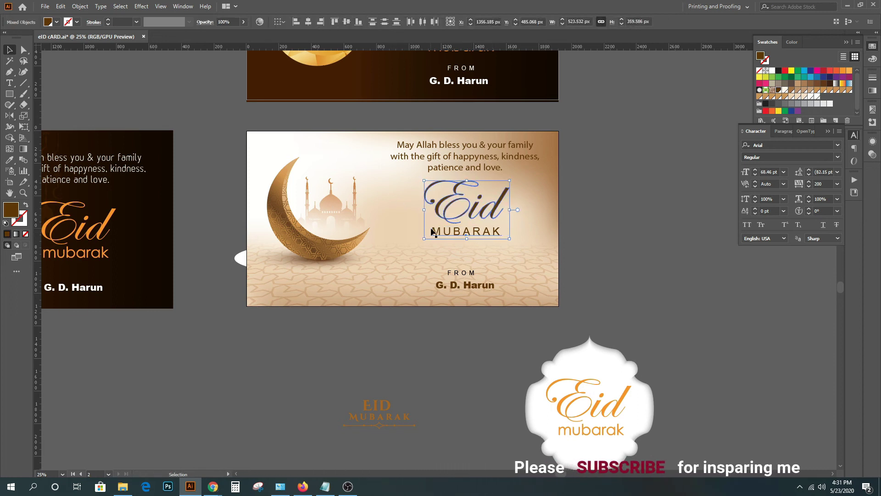
Step: Centre the greeting, Eid MUBARAK, FROM and name lines, then nudge the group down and left
{"action": "left_click", "coordinate": [457, 156], "text": "shift"}
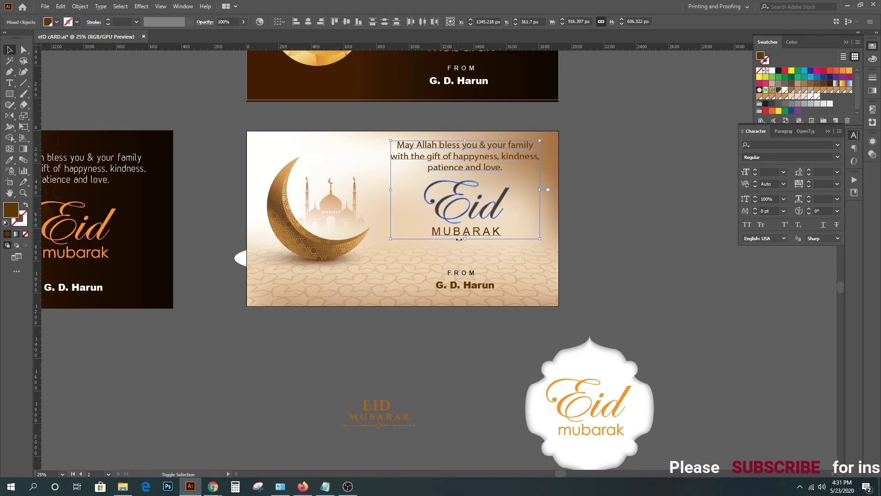
{"action": "left_click", "coordinate": [464, 273], "text": "shift"}
{"action": "left_click", "coordinate": [466, 288], "text": "shift"}
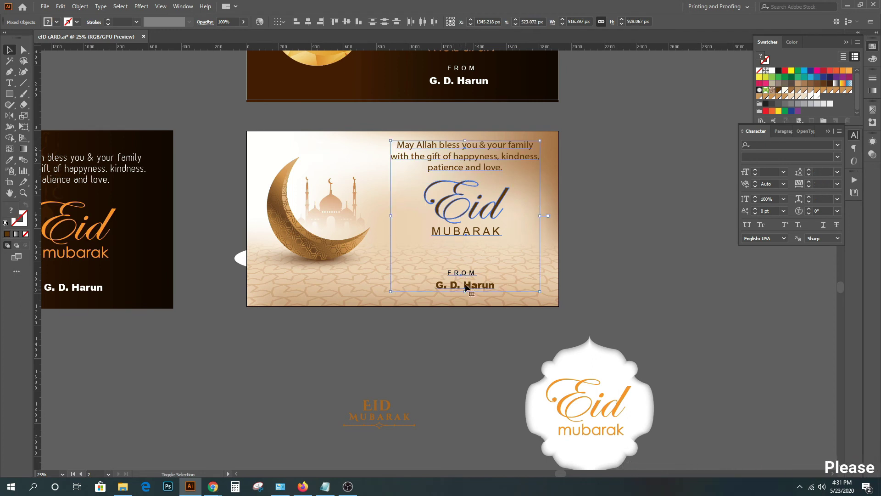
{"action": "left_click", "coordinate": [309, 22]}
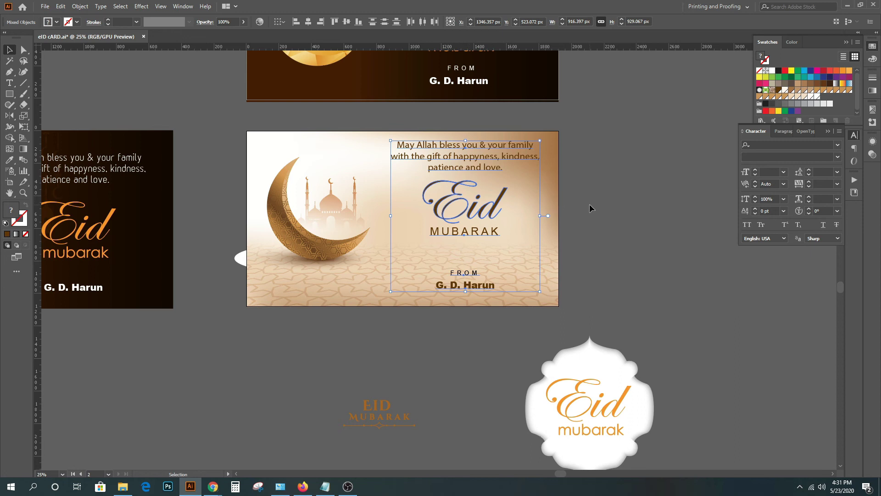
{"action": "key", "text": "Left"}
{"action": "key", "text": "Left"}
{"action": "key", "text": "Left"}
{"action": "key", "text": "Down"}
{"action": "key", "text": "Down"}
{"action": "key", "text": "Down"}
{"action": "key", "text": "Down"}
{"action": "key", "text": "Down"}
{"action": "key", "text": "Down"}
{"action": "key", "text": "Down"}
{"action": "key", "text": "Down"}
{"action": "key", "text": "Down"}
{"action": "key", "text": "Down"}
{"action": "key", "text": "Down"}
{"action": "key", "text": "Down"}
{"action": "key", "text": "Down"}
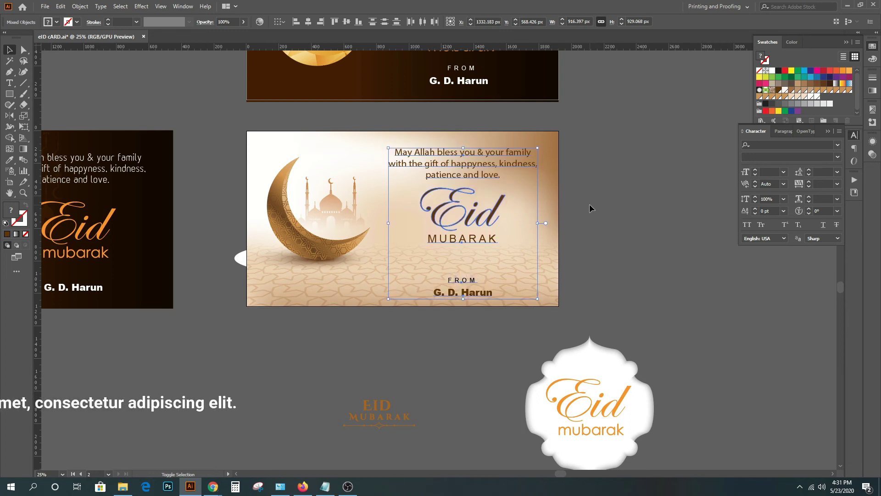
{"action": "key", "text": "Left"}
{"action": "key", "text": "Down"}
{"action": "key", "text": "Down"}
Step: Move the FROM and sender name lines up toward MUBARAK, then deselect
{"action": "left_click", "coordinate": [594, 186]}
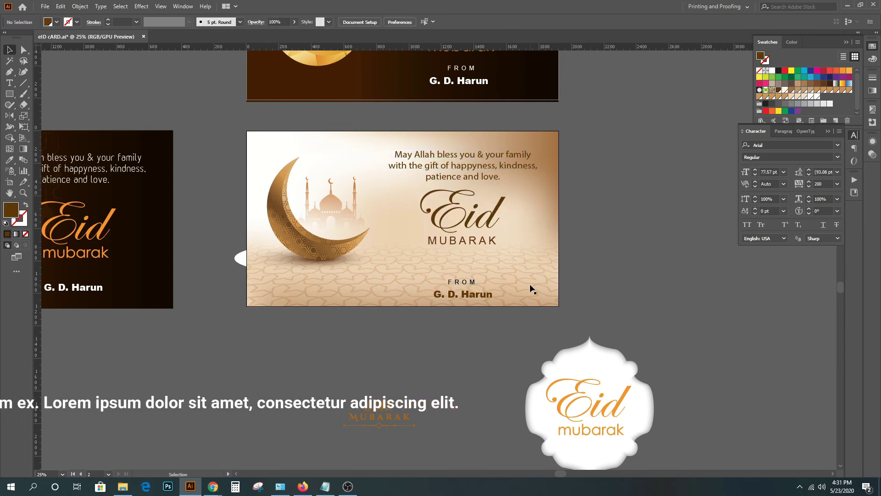
{"action": "left_click", "coordinate": [463, 282]}
{"action": "left_click", "coordinate": [468, 298], "text": "shift"}
{"action": "left_click_drag", "start_coordinate": [468, 297], "coordinate": [469, 289]}
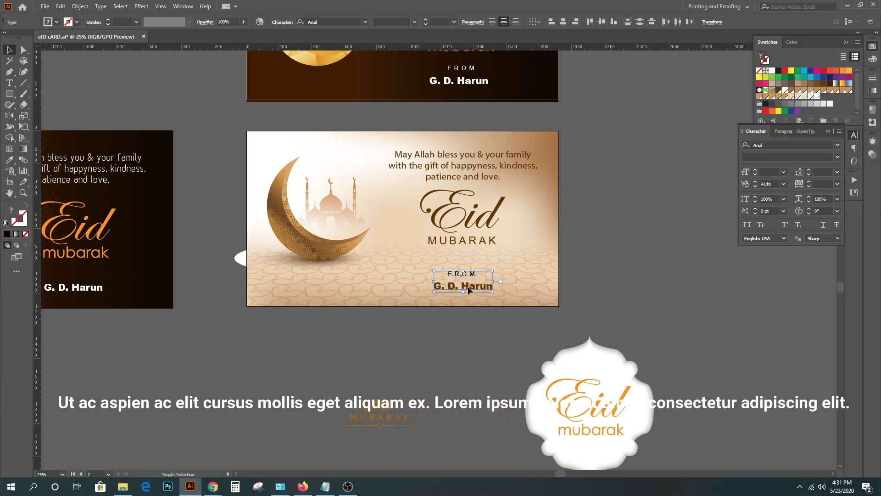
{"action": "left_click", "coordinate": [628, 282]}
{"action": "left_click", "coordinate": [363, 156]}
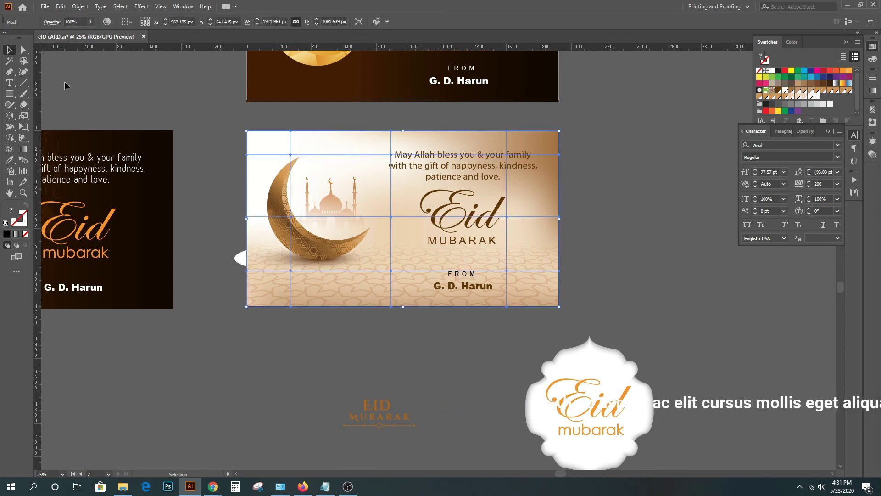
{"action": "left_click", "coordinate": [24, 49]}
{"action": "left_click", "coordinate": [213, 108]}
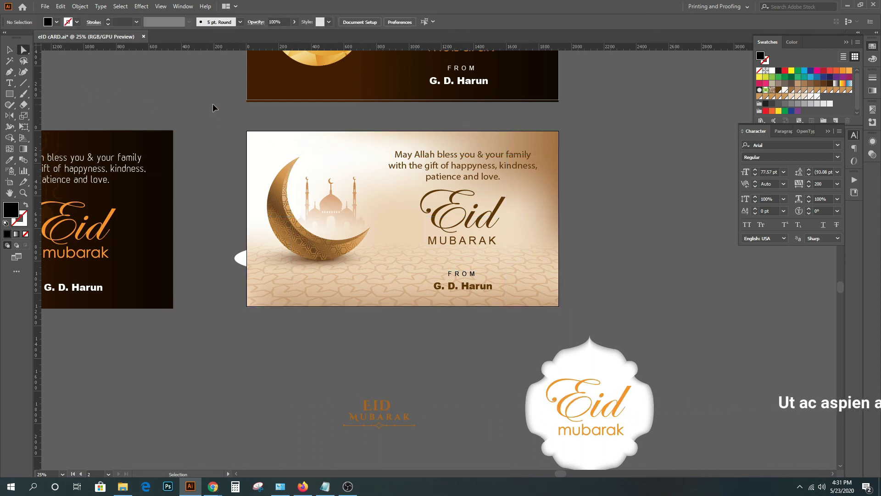
Step: Zoom out and delete the left dark card along with the badge and small EID text
{"action": "key", "text": "ctrl+minus"}
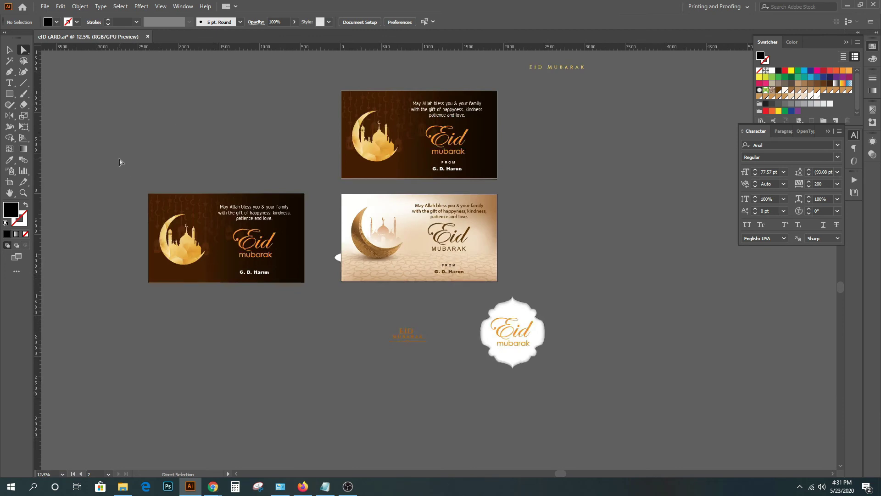
{"action": "mouse_move", "coordinate": [235, 264]}
{"action": "left_mouse_down"}
{"action": "mouse_move", "coordinate": [314, 316]}
{"action": "mouse_move", "coordinate": [644, 403]}
{"action": "left_mouse_up"}
{"action": "key", "text": "Delete"}
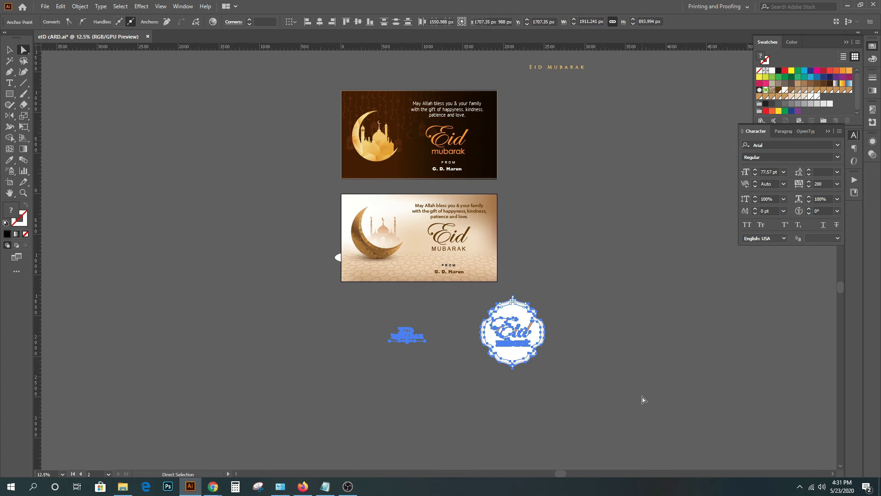
{"action": "key", "text": "Delete"}
Step: Delete the loose EID MUBARAK group above the cards and zoom back onto the two remaining cards
{"action": "scroll", "coordinate": [606, 98], "scroll_direction": "up", "scroll_amount": 1}
{"action": "left_click", "coordinate": [547, 90]}
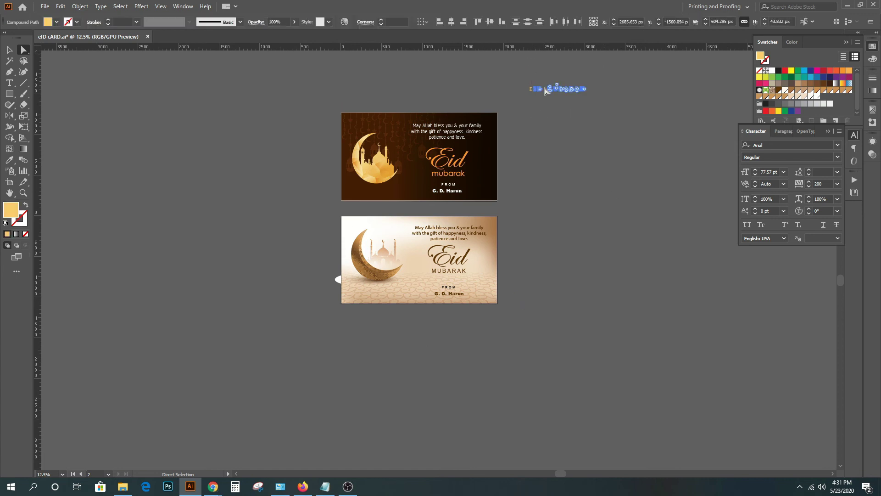
{"action": "left_click", "coordinate": [577, 146]}
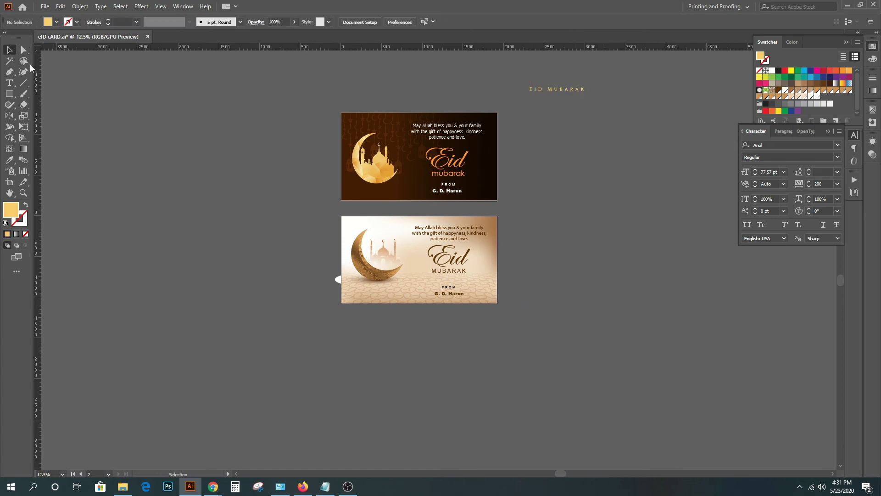
{"action": "left_click_drag", "start_coordinate": [520, 79], "coordinate": [621, 123]}
{"action": "key", "text": "Delete"}
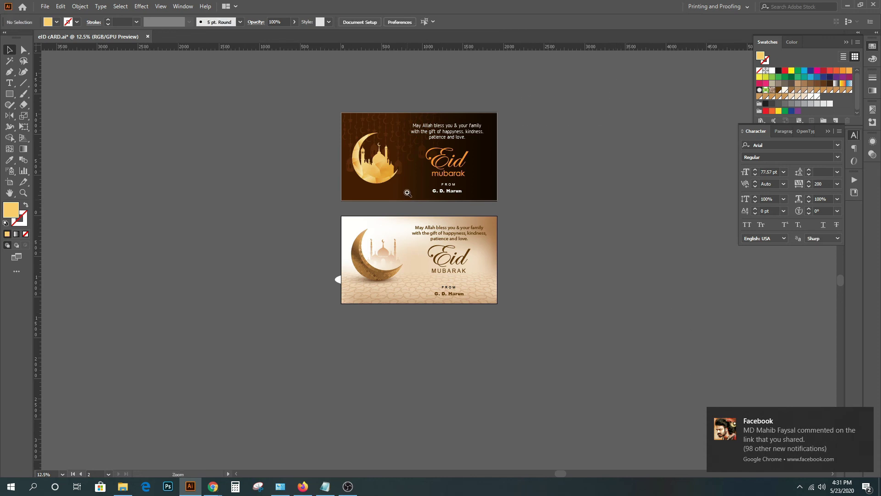
{"action": "left_click", "coordinate": [407, 192]}
{"action": "left_click", "coordinate": [548, 270]}
{"action": "left_click_drag", "start_coordinate": [498, 289], "coordinate": [522, 261]}
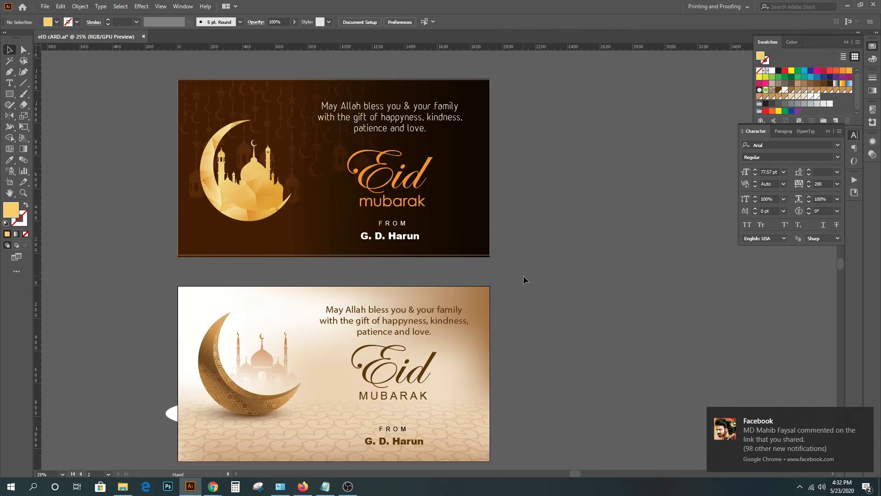
Step: Centre the dark card's greeting, Eid mubarak, FROM and sender lines and nudge them left
{"action": "left_click", "coordinate": [397, 123]}
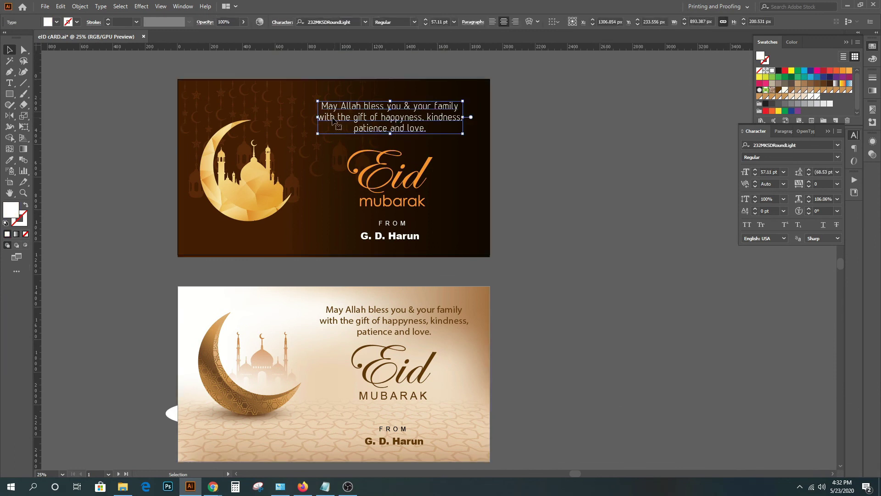
{"action": "left_click", "coordinate": [515, 130]}
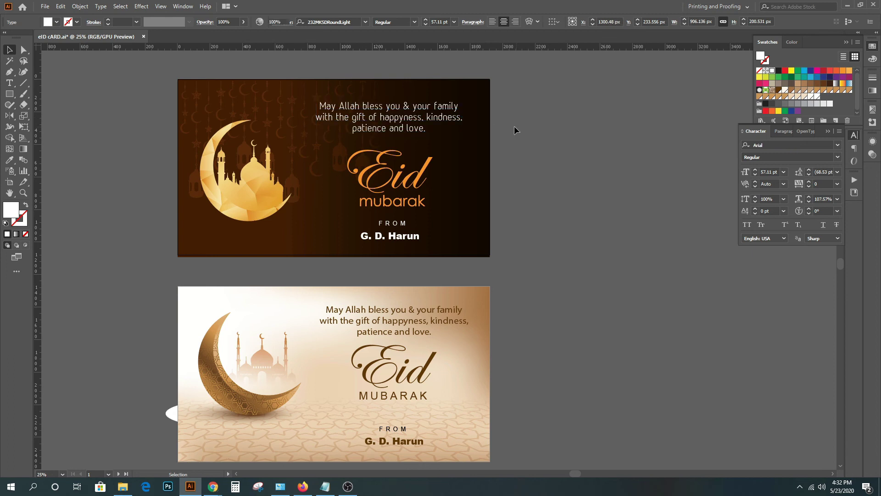
{"action": "left_click", "coordinate": [374, 266]}
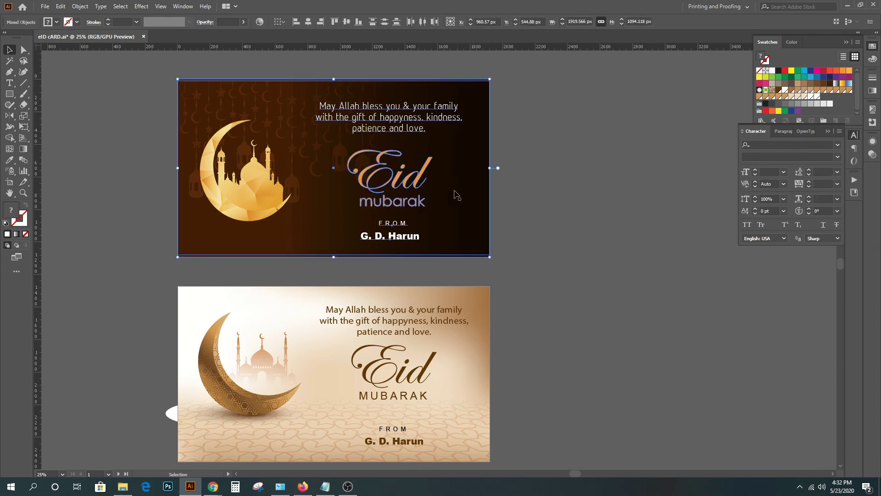
{"action": "left_click", "coordinate": [524, 131]}
{"action": "left_click", "coordinate": [374, 120]}
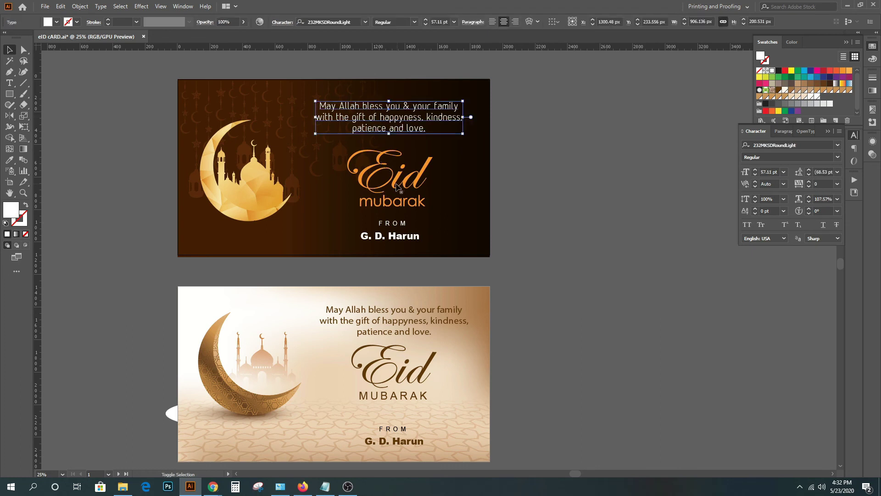
{"action": "left_click", "coordinate": [397, 201], "text": "shift"}
{"action": "left_click", "coordinate": [393, 224], "text": "shift"}
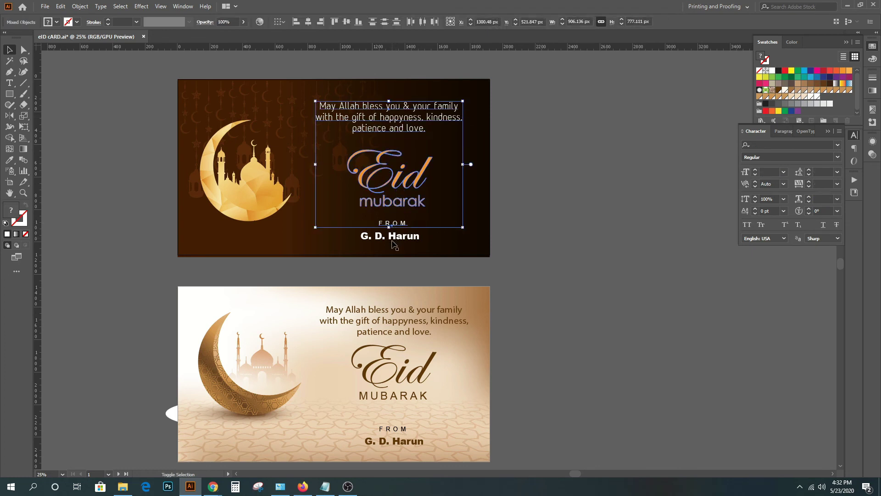
{"action": "left_click", "coordinate": [392, 242], "text": "shift"}
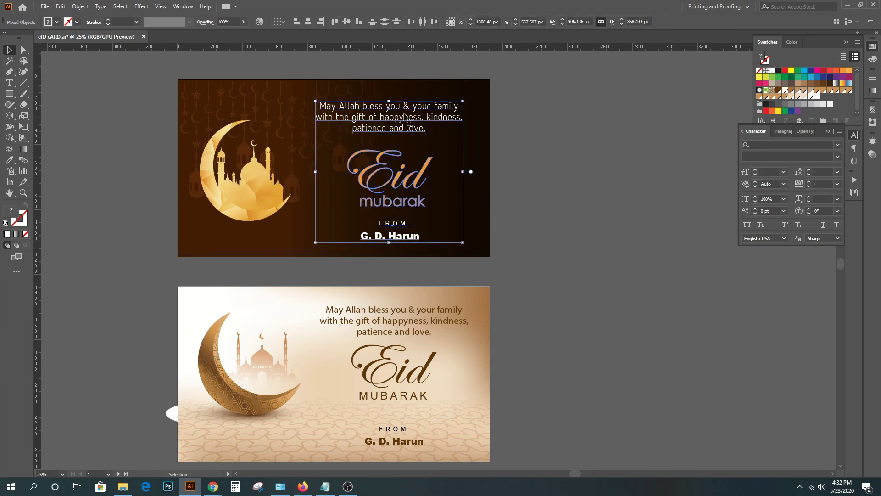
{"action": "left_click", "coordinate": [308, 21]}
{"action": "key", "text": "Left"}
{"action": "key", "text": "Left"}
{"action": "key", "text": "Left"}
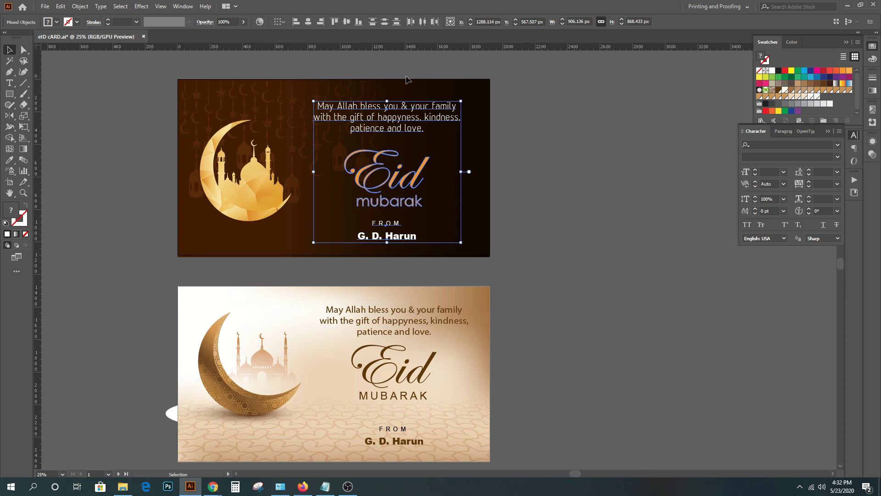
{"action": "key", "text": "ctrl+minus"}
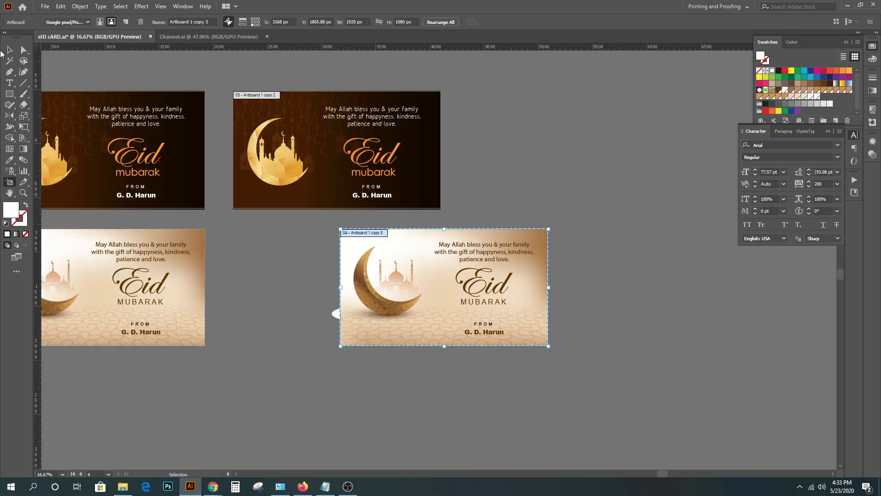
Step: Paste the channel promo group onto the light card, position it, and copy the channel profile picture in Chrome
{"action": "left_click", "coordinate": [9, 50]}
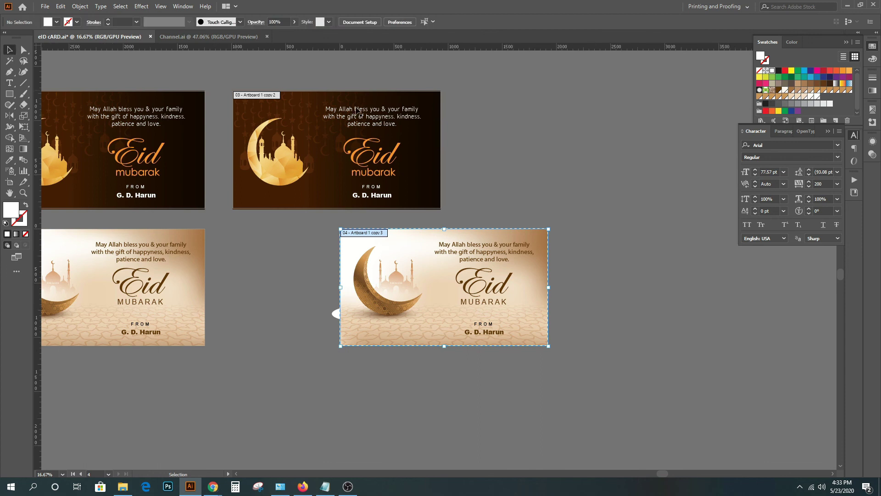
{"action": "left_click", "coordinate": [385, 342], "text": "ctrl"}
{"action": "left_click", "coordinate": [468, 275], "text": "ctrl"}
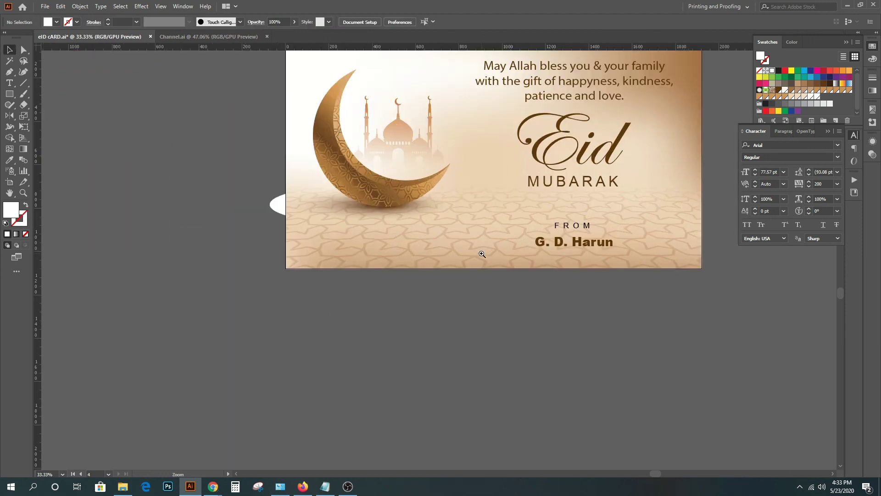
{"action": "key", "text": "ctrl+v"}
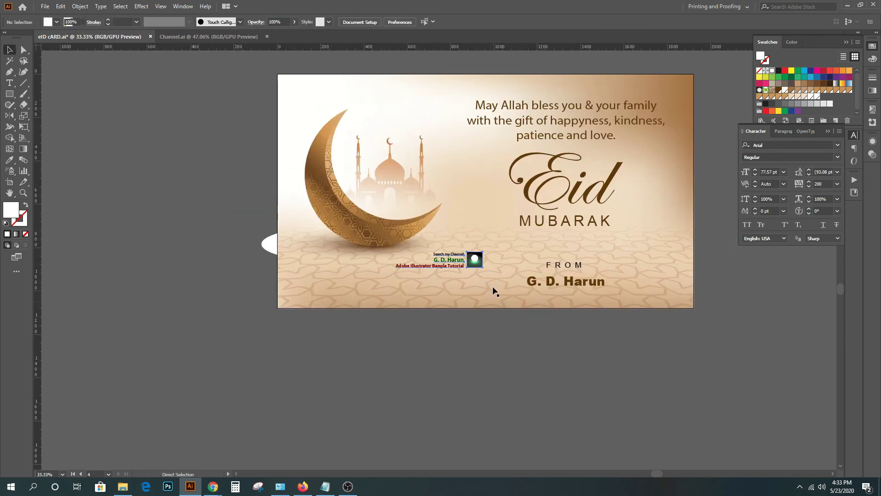
{"action": "left_click_drag", "start_coordinate": [475, 262], "coordinate": [534, 344]}
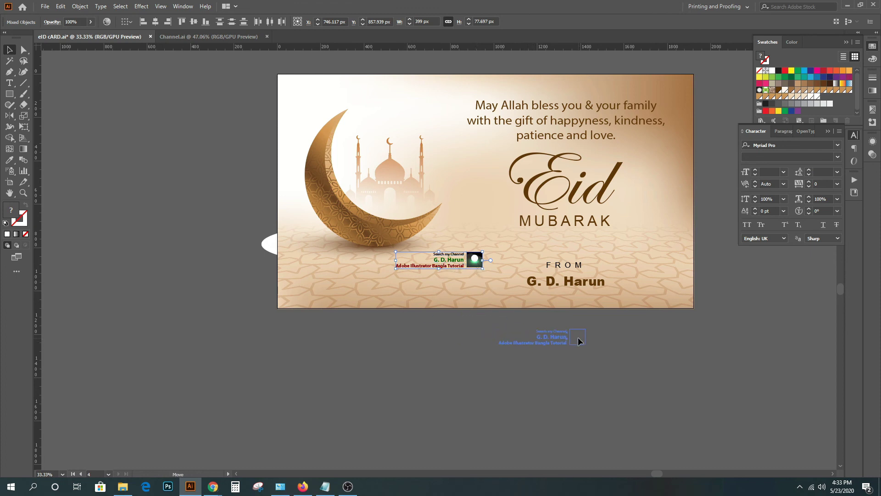
{"action": "left_click_drag", "start_coordinate": [534, 344], "coordinate": [578, 340]}
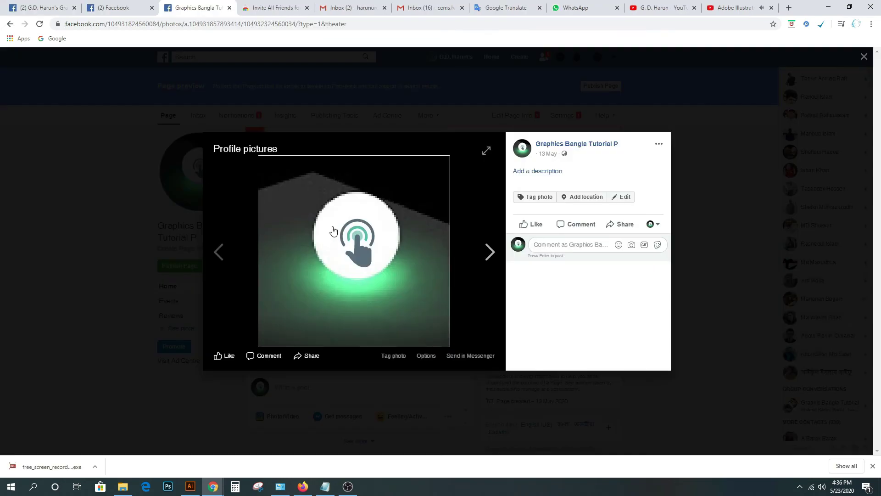
{"action": "right_click", "coordinate": [332, 227]}
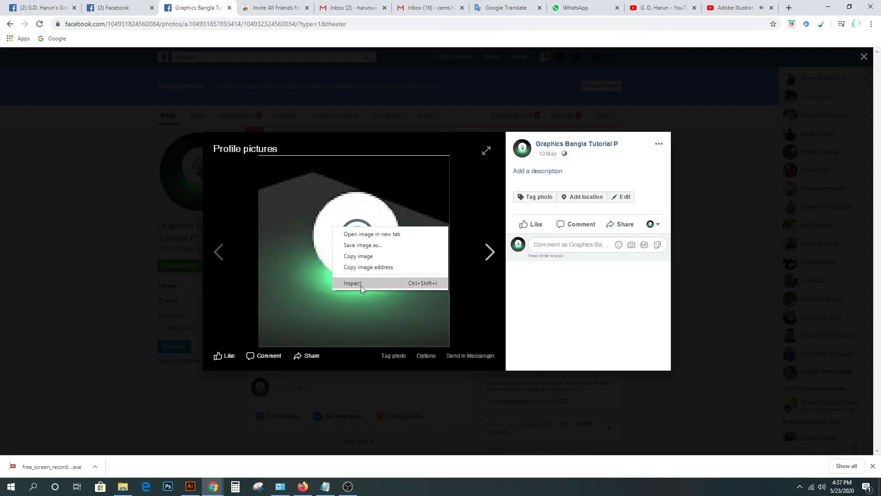
{"action": "left_click", "coordinate": [358, 256]}
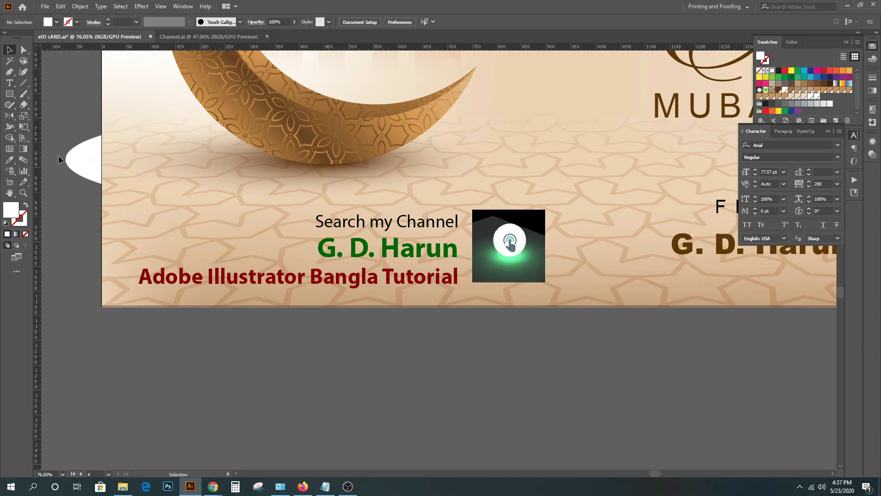
Step: Draw a circle over the channel logo and clip the logo to it with Ctrl+7
{"action": "left_click", "coordinate": [9, 94]}
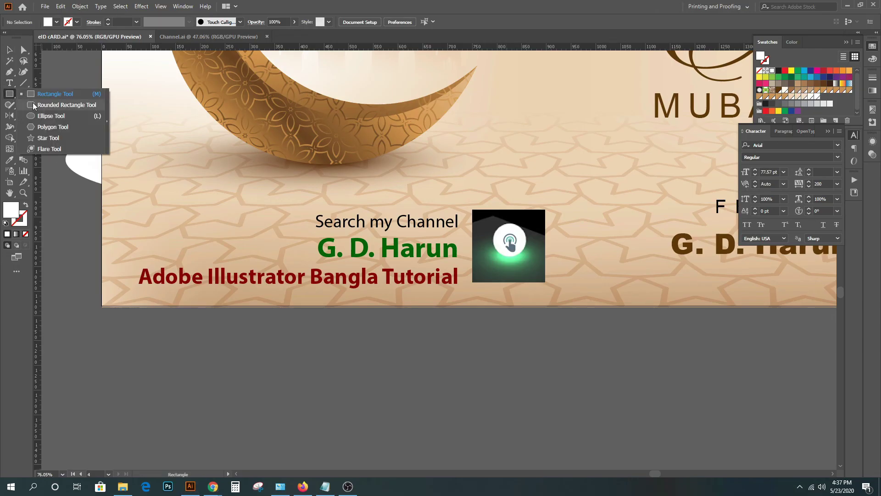
{"action": "key", "text": "l"}
{"action": "left_click_drag", "start_coordinate": [510, 240], "coordinate": [537, 270]}
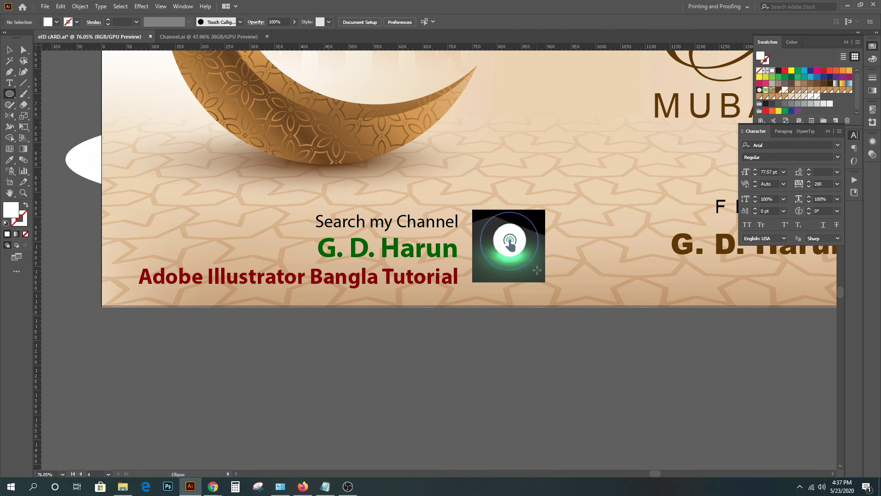
{"action": "left_click_drag", "start_coordinate": [538, 269], "coordinate": [540, 272]}
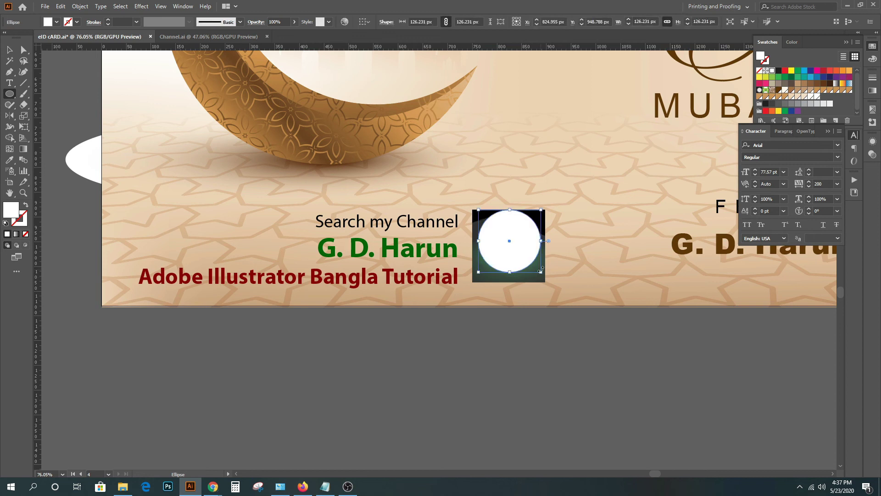
{"action": "key", "text": "ctrl"}
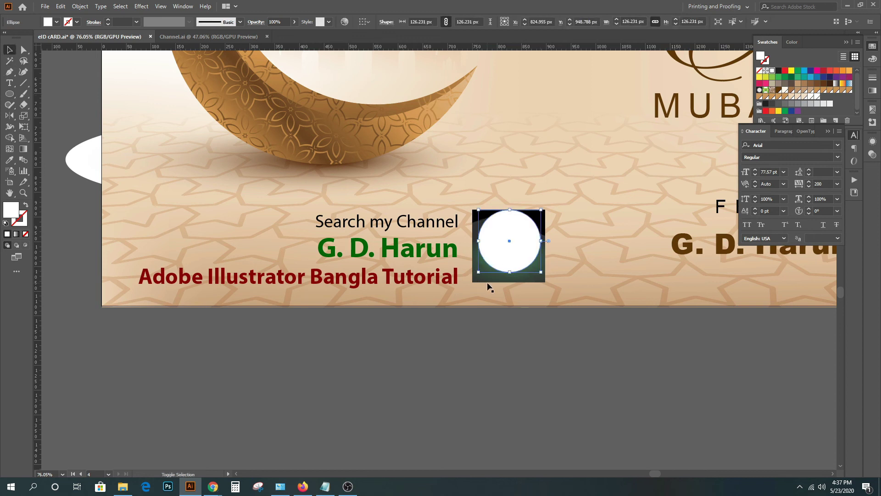
{"action": "left_click", "coordinate": [484, 281], "text": "shift"}
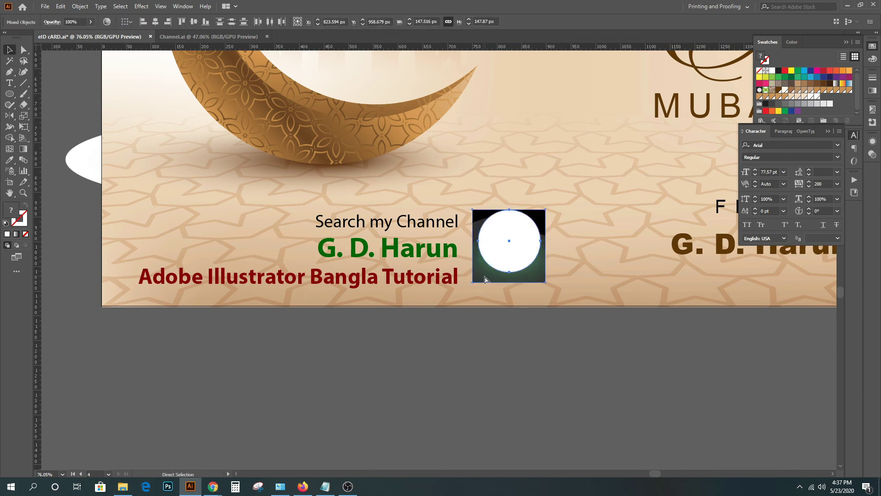
{"action": "key", "text": "ctrl+7"}
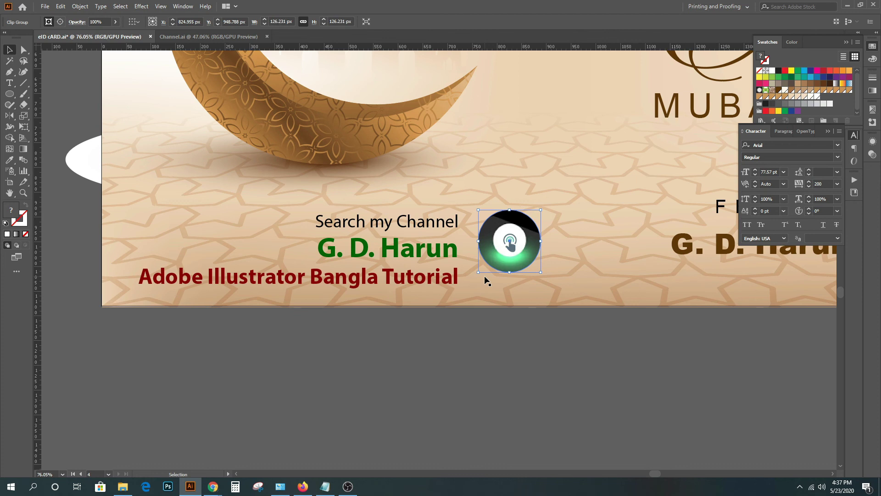
Step: Draw a rectangle behind the channel promo block
{"action": "left_click", "coordinate": [462, 413]}
{"action": "left_click", "coordinate": [367, 229]}
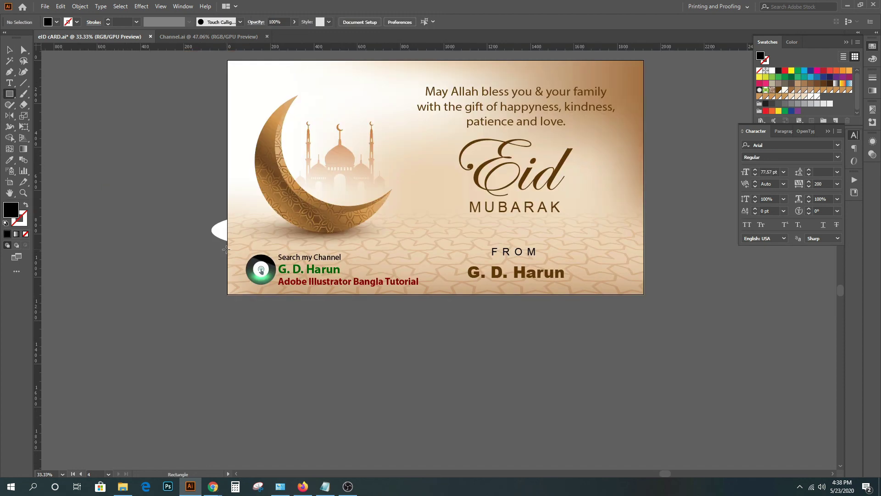
{"action": "left_click_drag", "start_coordinate": [226, 249], "coordinate": [449, 293]}
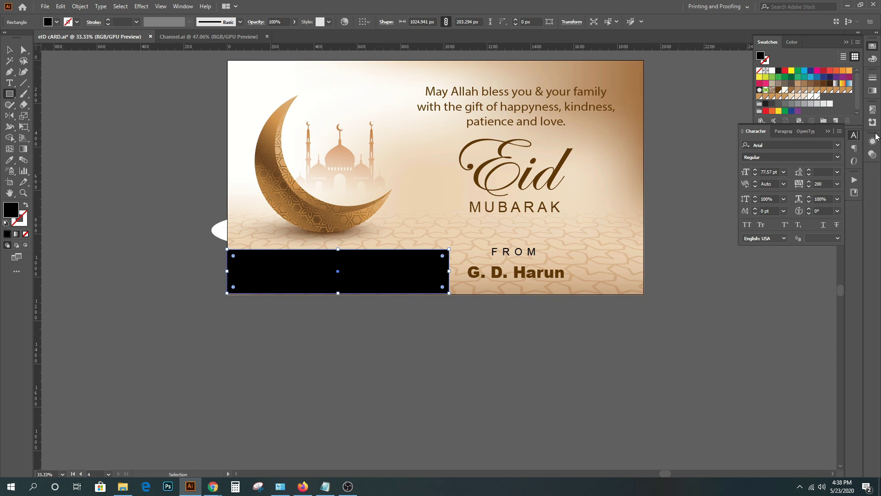
Step: Give the promo rectangle a gradient fill and bring the promo text in front of it
{"action": "left_click", "coordinate": [874, 87]}
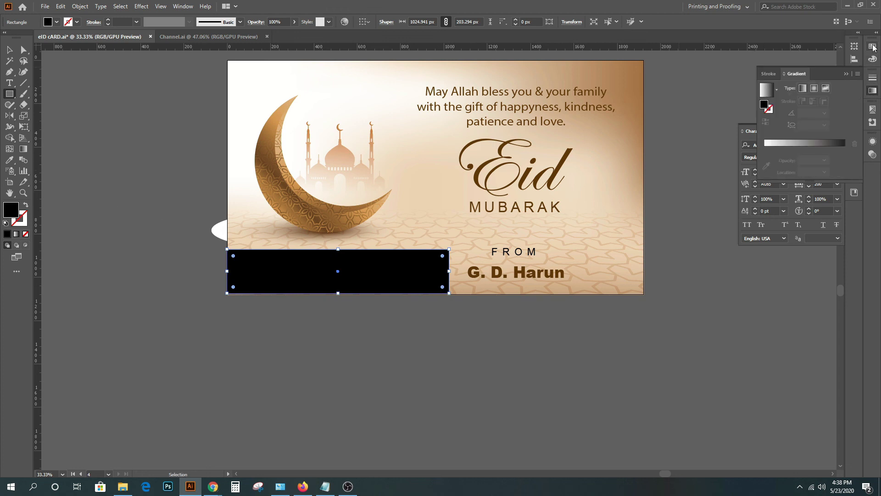
{"action": "left_click", "coordinate": [850, 84]}
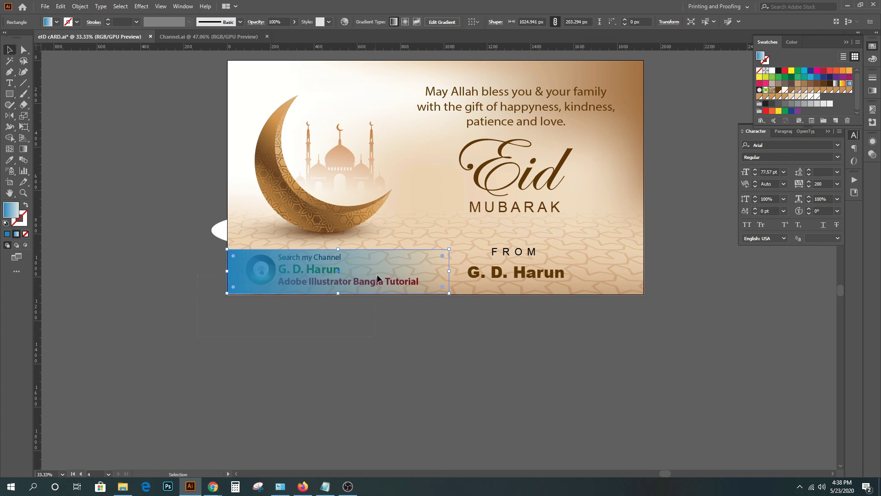
{"action": "left_click", "coordinate": [386, 255], "text": "shift"}
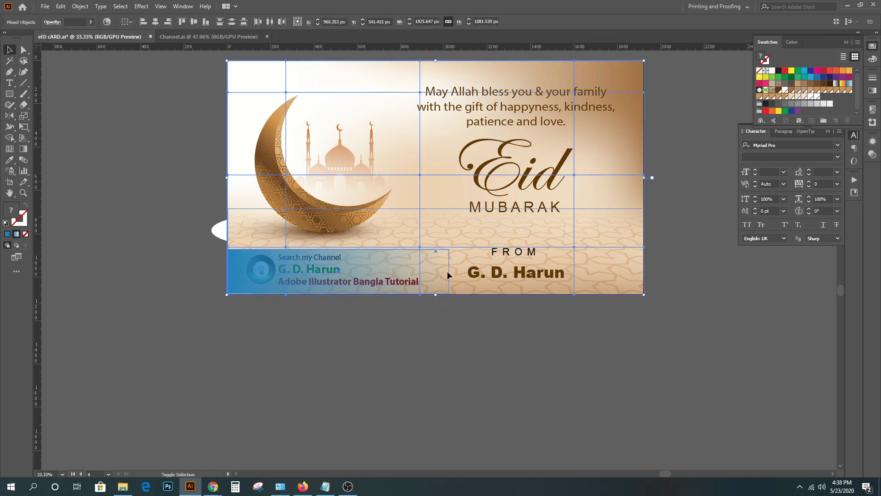
{"action": "left_click", "coordinate": [388, 263]}
{"action": "right_click", "coordinate": [366, 252]}
{"action": "mouse_move", "coordinate": [391, 354]}
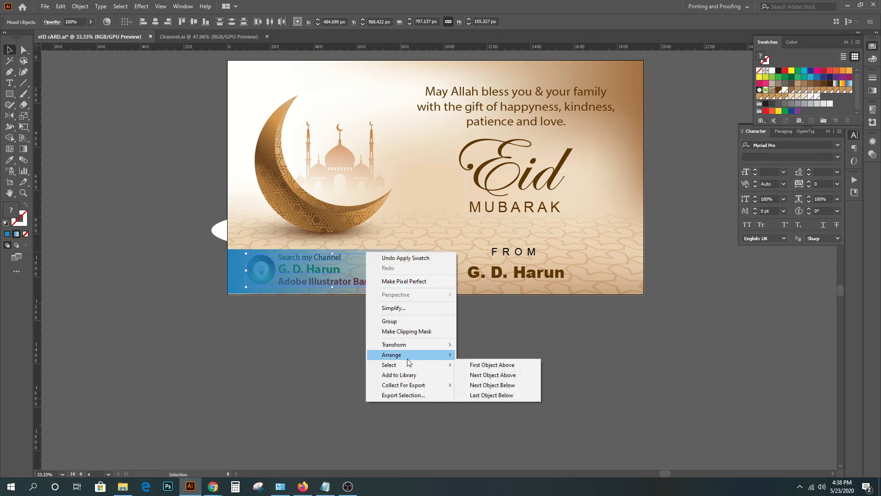
{"action": "left_click", "coordinate": [490, 356]}
{"action": "left_click", "coordinate": [293, 359]}
{"action": "left_click", "coordinate": [383, 265]}
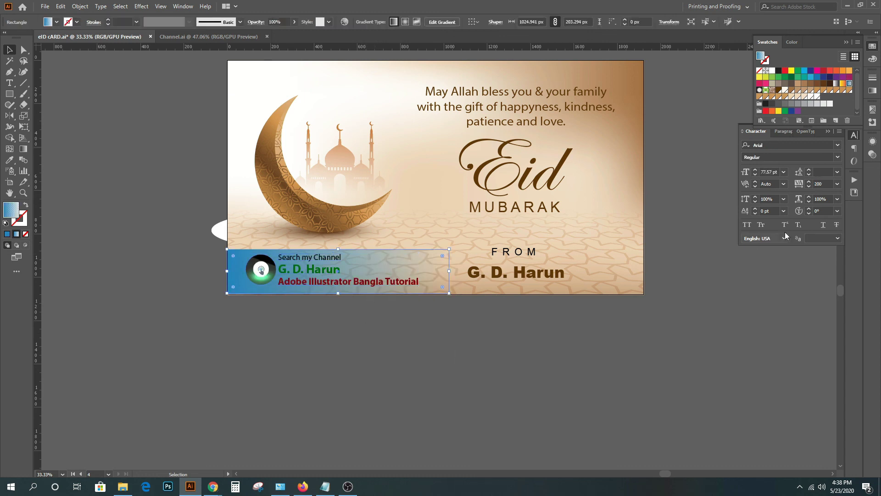
Step: Make both gradient stops white, fade the right end to transparent, and widen the panel
{"action": "left_click", "coordinate": [873, 91]}
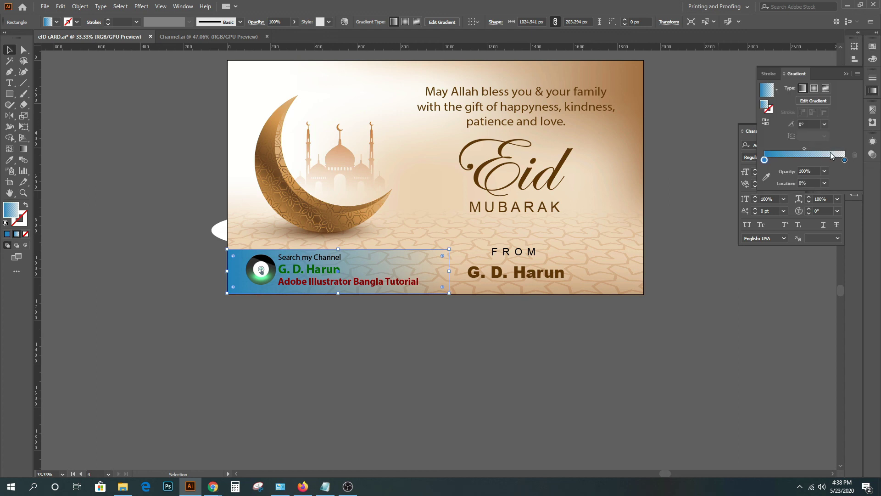
{"action": "double_click", "coordinate": [765, 159]}
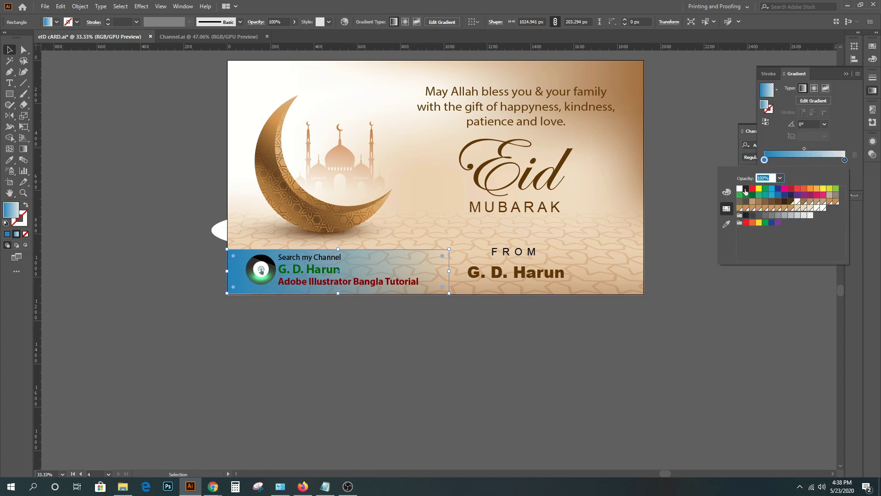
{"action": "left_click", "coordinate": [740, 189]}
{"action": "double_click", "coordinate": [845, 161]}
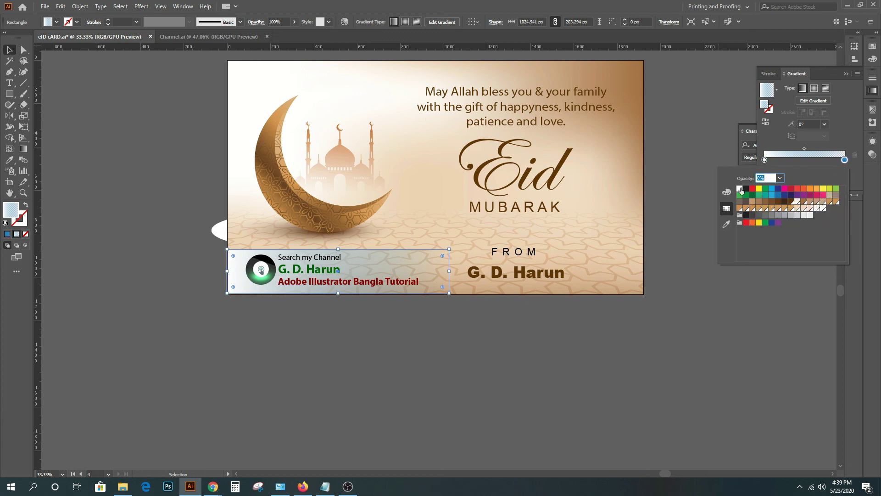
{"action": "left_click", "coordinate": [740, 189]}
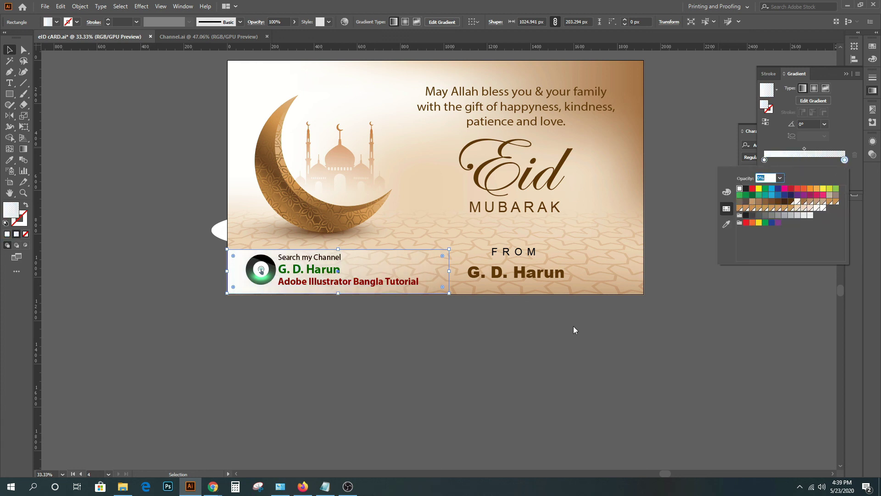
{"action": "left_click", "coordinate": [449, 275]}
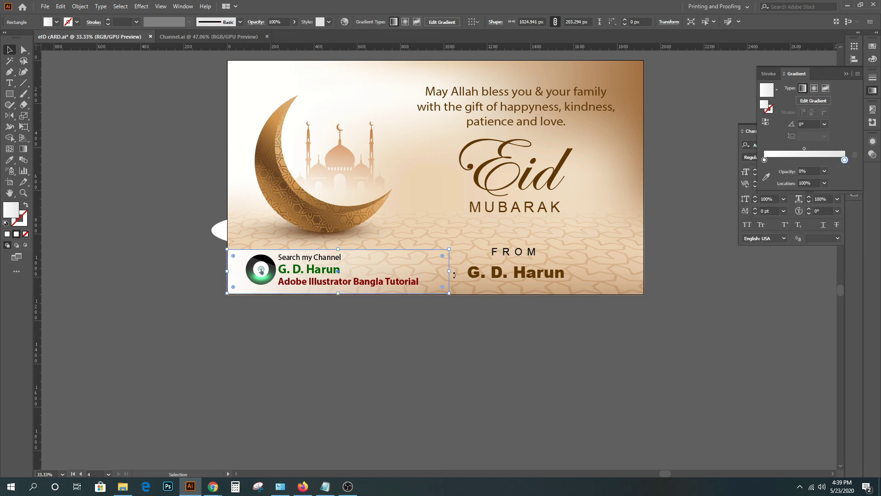
{"action": "left_click_drag", "start_coordinate": [450, 273], "coordinate": [463, 274]}
Step: Move the left gradient stop toward the middle and set its opacity to 50%
{"action": "left_click_drag", "start_coordinate": [765, 160], "coordinate": [804, 159]}
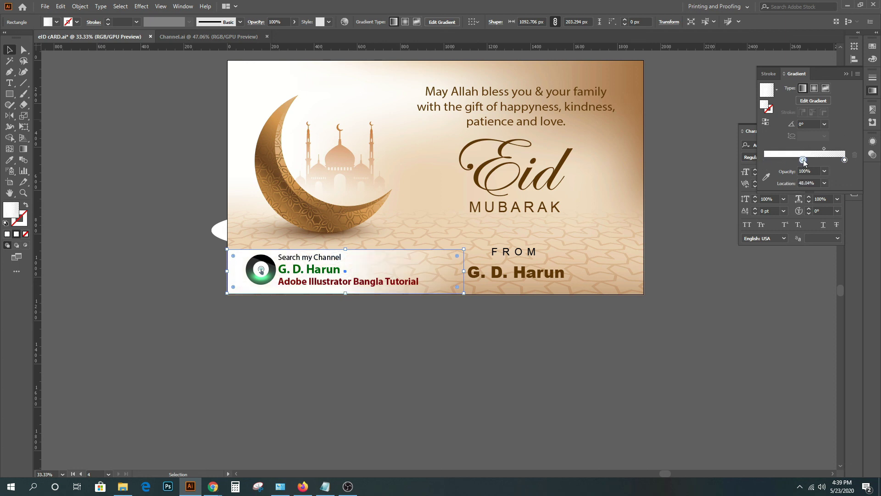
{"action": "left_click", "coordinate": [823, 171]}
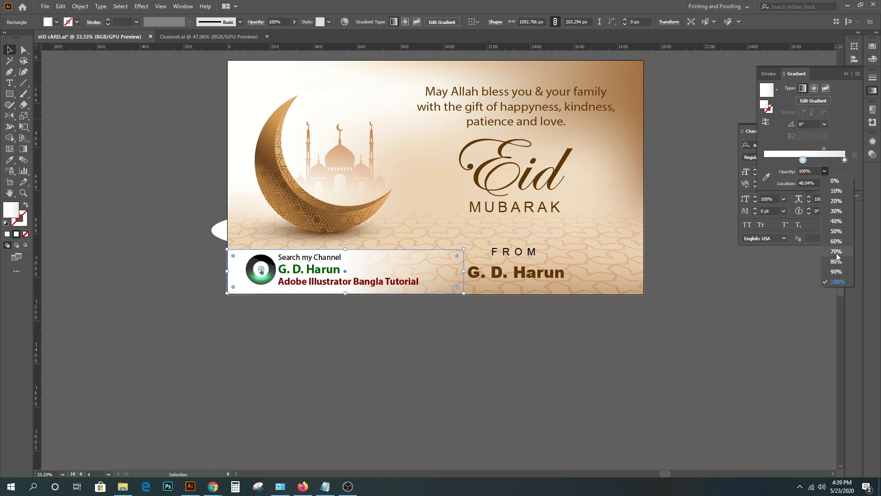
{"action": "left_click", "coordinate": [837, 251]}
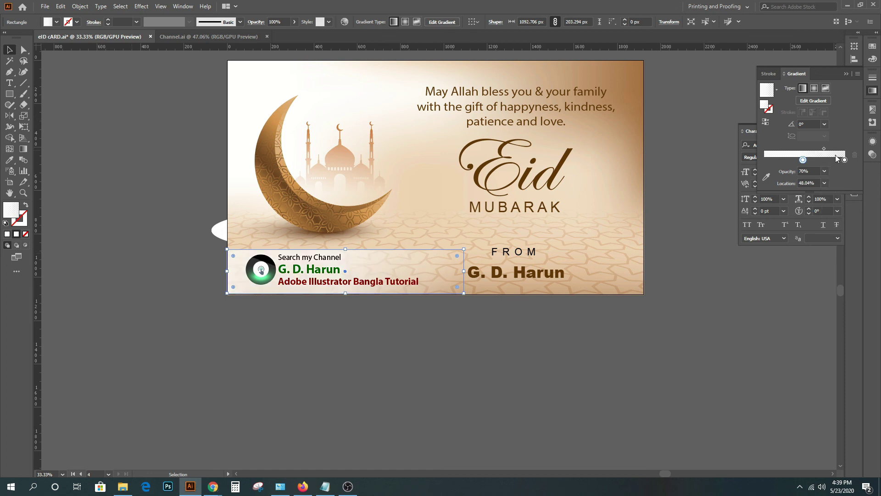
{"action": "left_click", "coordinate": [825, 171]}
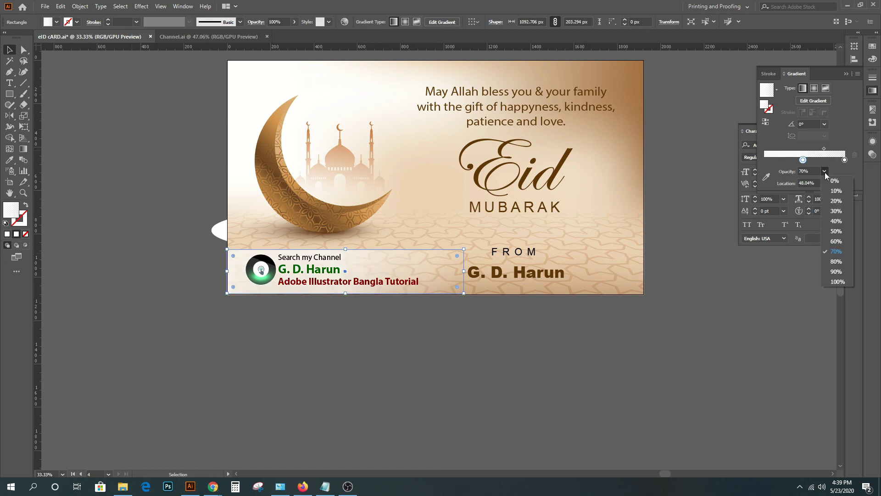
{"action": "left_click", "coordinate": [836, 231]}
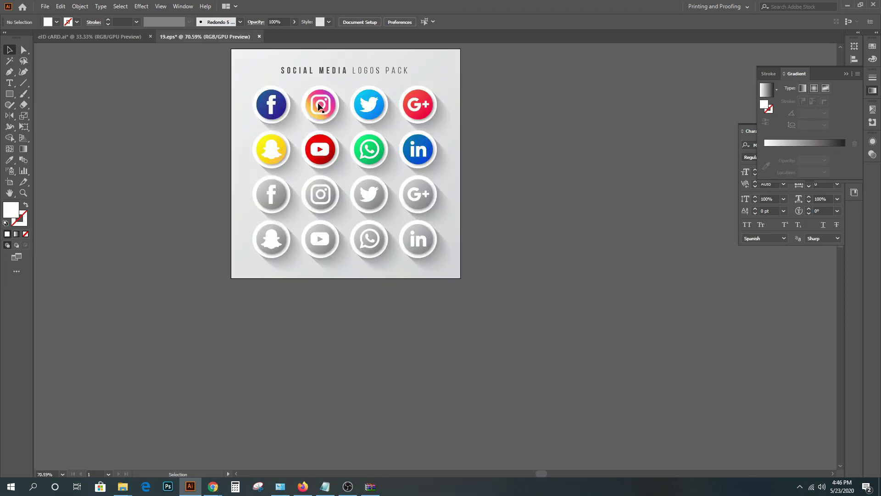
Step: Drag the Facebook and YouTube icons from the 19.eps logo sheet onto the dark card, then nudge the contact text up
{"action": "left_click", "coordinate": [272, 106]}
{"action": "left_click", "coordinate": [320, 151], "text": "shift"}
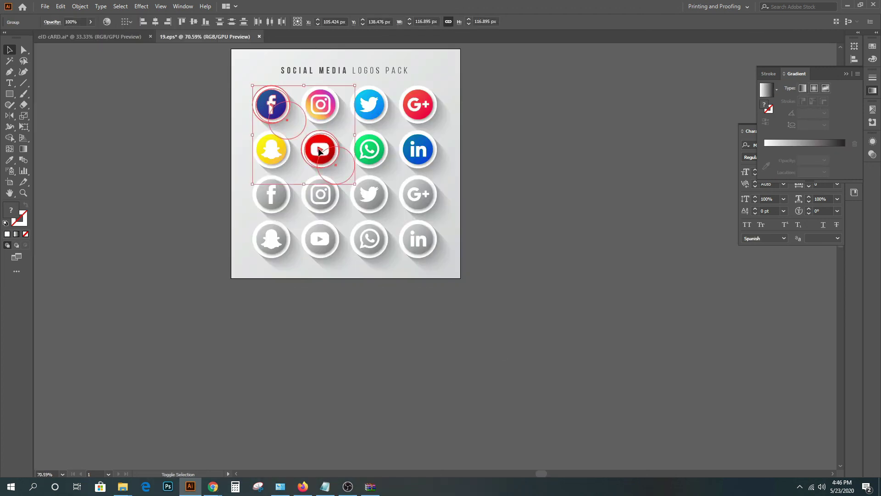
{"action": "left_click_drag", "start_coordinate": [320, 151], "coordinate": [582, 180]}
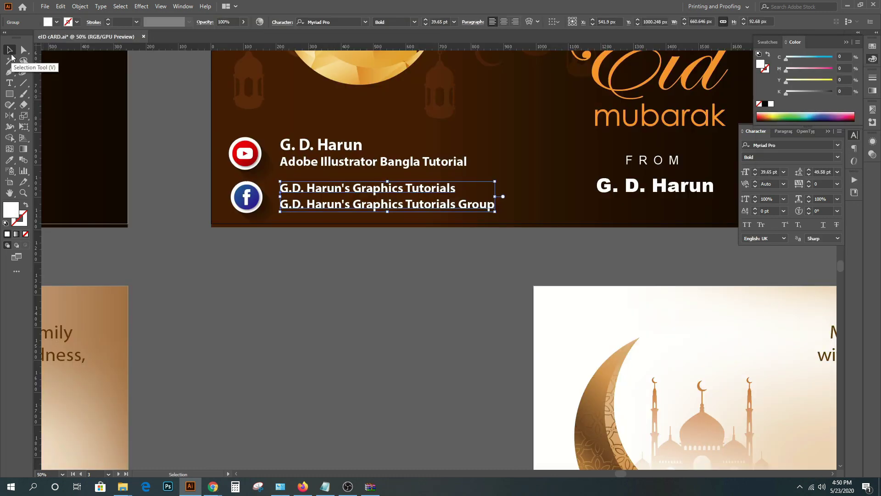
{"action": "key", "text": "Up"}
Step: Select the dark card's YouTube channel and Facebook group contact text
{"action": "key", "text": "ctrl+minus"}
{"action": "key", "text": "ctrl+minus"}
{"action": "key", "text": "ctrl+minus"}
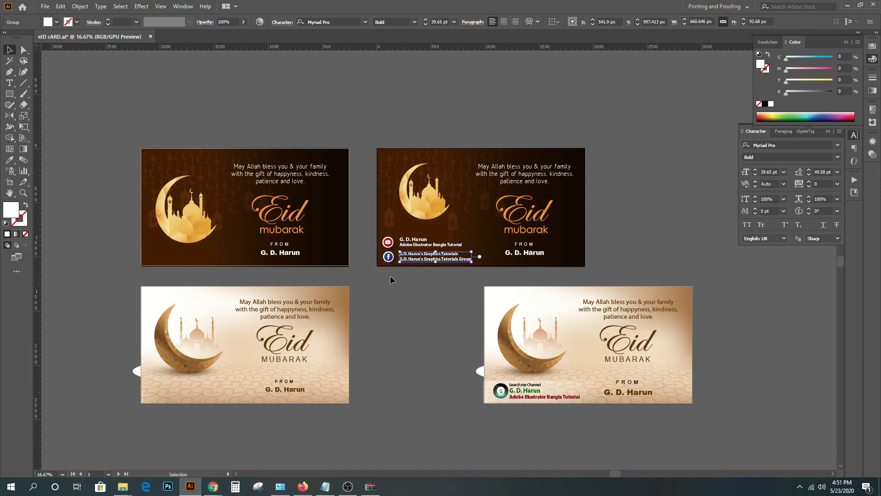
{"action": "left_click", "coordinate": [476, 291]}
{"action": "key", "text": "z"}
{"action": "left_click", "coordinate": [325, 256]}
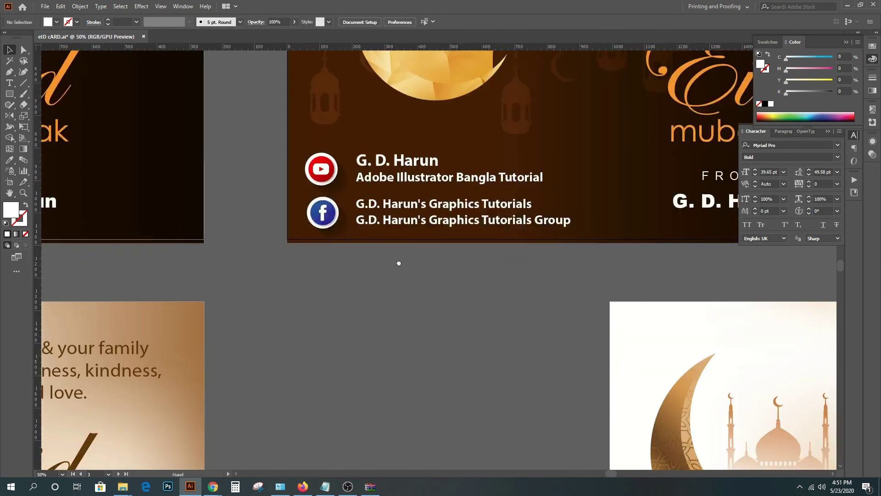
{"action": "left_click", "coordinate": [398, 260]}
{"action": "key", "text": "v"}
{"action": "left_click", "coordinate": [271, 232]}
{"action": "left_click", "coordinate": [281, 271]}
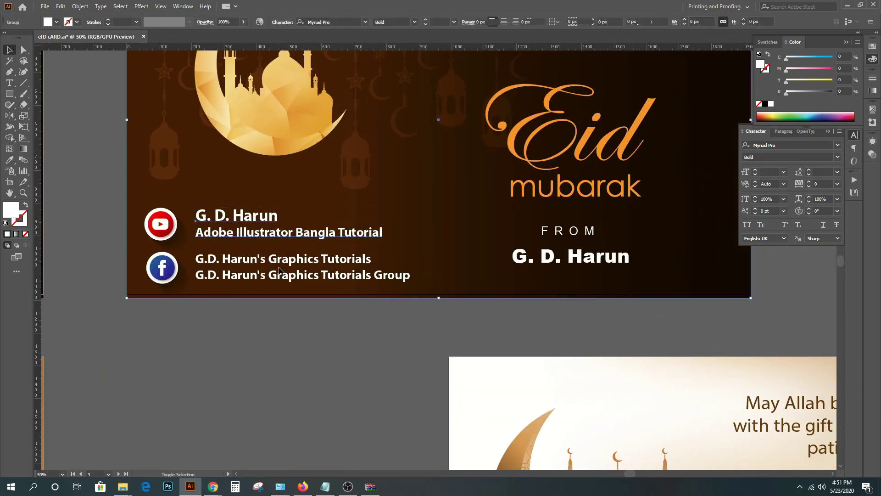
{"action": "left_click", "coordinate": [304, 264]}
{"action": "left_click", "coordinate": [304, 233], "text": "shift"}
Step: Change the contact text from Bold to Regular and scale it slightly narrower
{"action": "left_click", "coordinate": [415, 22]}
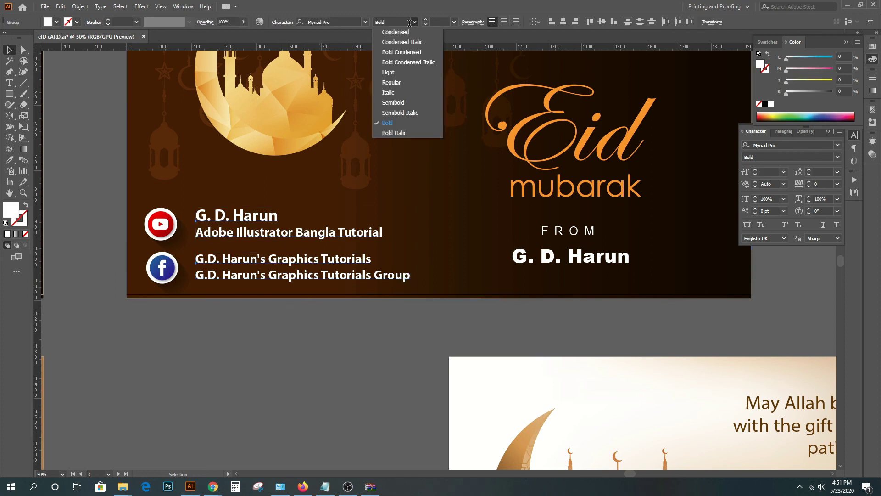
{"action": "left_click", "coordinate": [393, 82]}
{"action": "left_click_drag", "start_coordinate": [396, 245], "coordinate": [390, 245]}
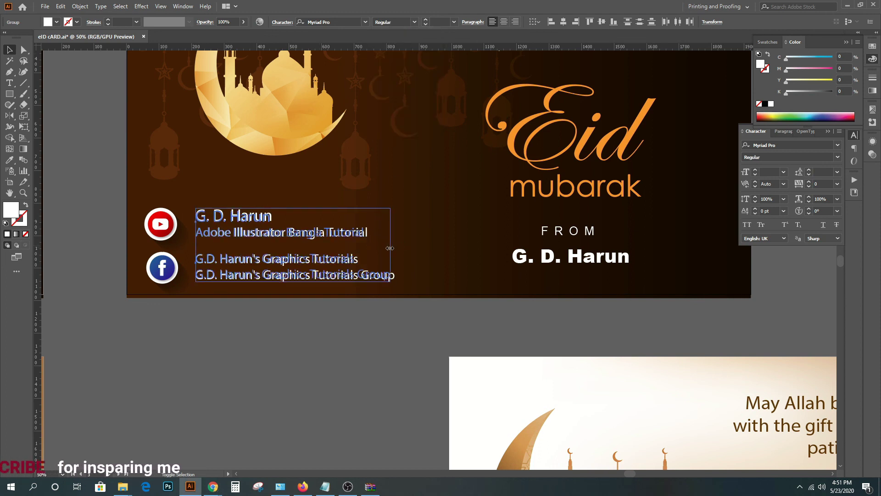
{"action": "left_click", "coordinate": [263, 317]}
Step: Paste the contact text onto the light card with a black fill
{"action": "key", "text": "ctrl+v"}
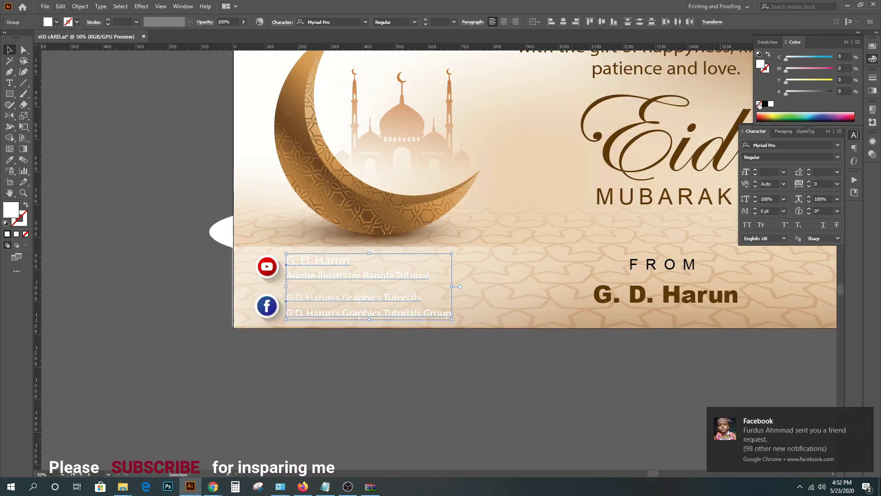
{"action": "key", "text": "d"}
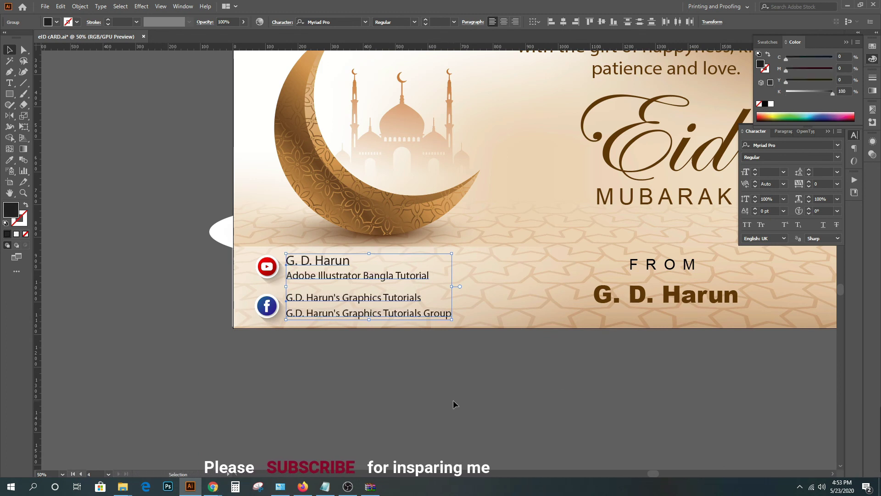
{"action": "key", "text": "ctrl+minus"}
{"action": "key", "text": "ctrl+minus"}
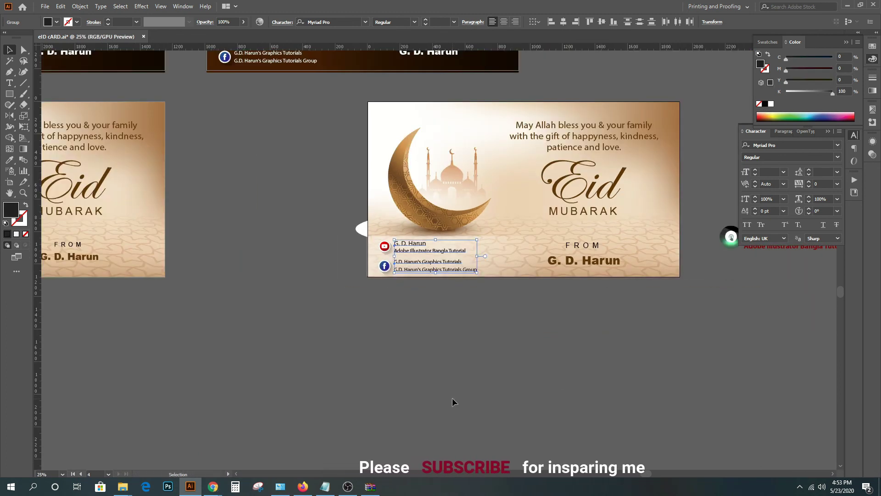
{"action": "left_click", "coordinate": [498, 330]}
{"action": "left_click_drag", "start_coordinate": [498, 330], "coordinate": [369, 391]}
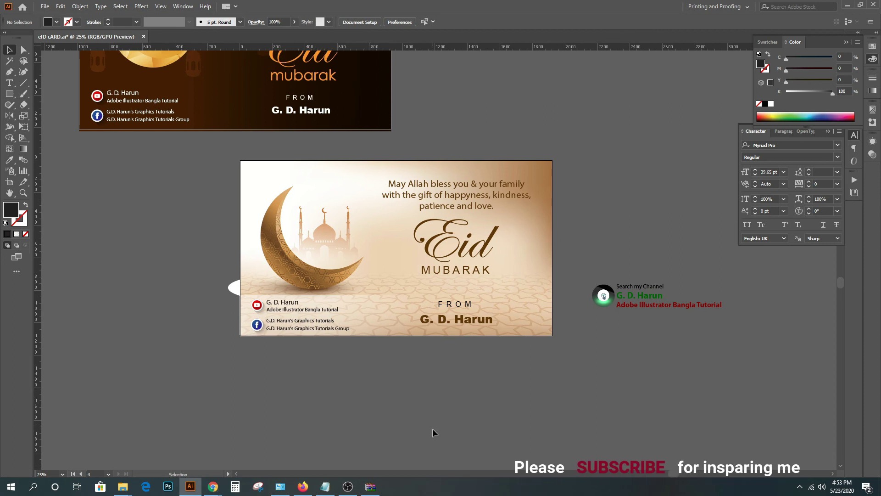
{"action": "left_click", "coordinate": [331, 272]}
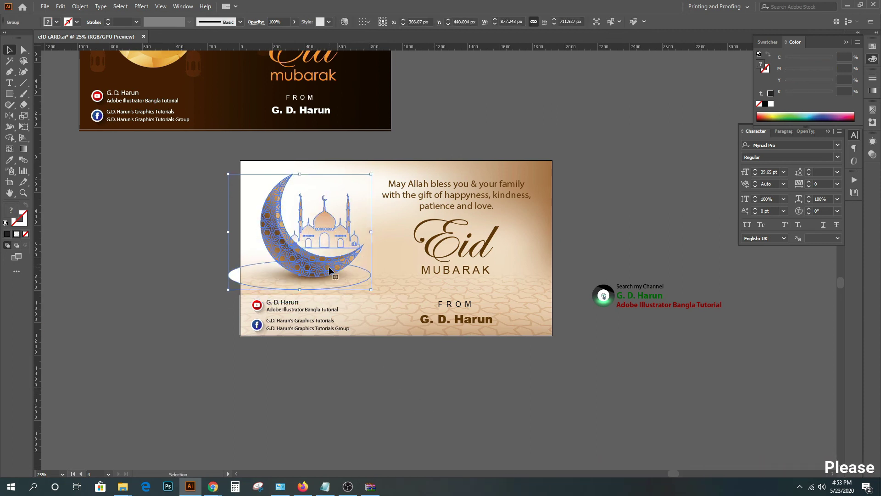
{"action": "left_click", "coordinate": [507, 396]}
{"action": "key", "text": "ctrl+minus"}
{"action": "key", "text": "ctrl+minus"}
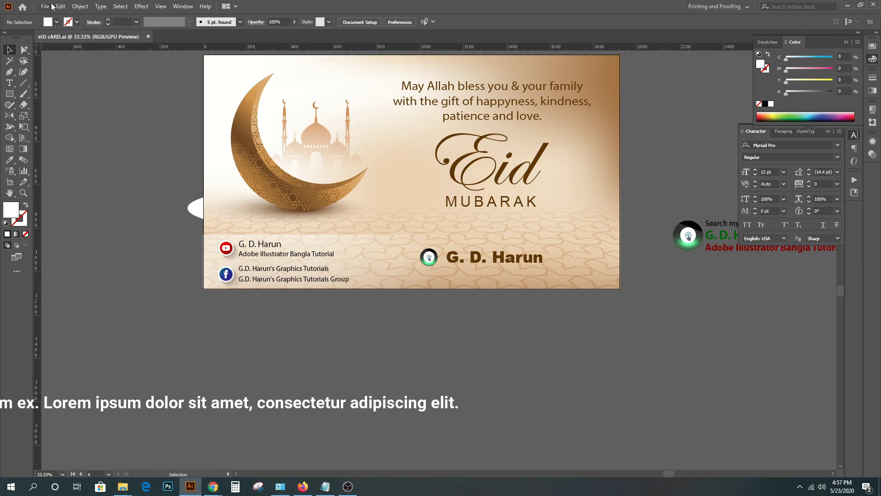
Step: Export all artboards as RGB JPEGs, overwriting the existing eID cARD-01 to -04 files
{"action": "left_click", "coordinate": [46, 7]}
{"action": "mouse_move", "coordinate": [62, 168]}
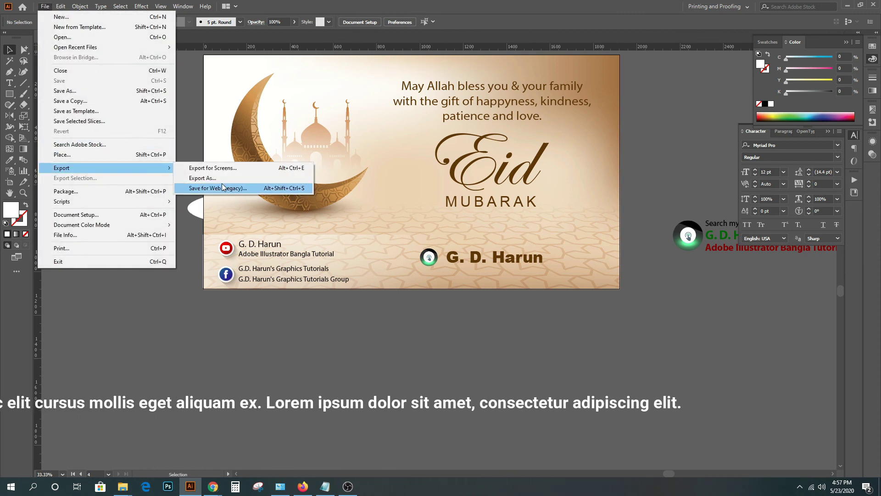
{"action": "left_click", "coordinate": [227, 178]}
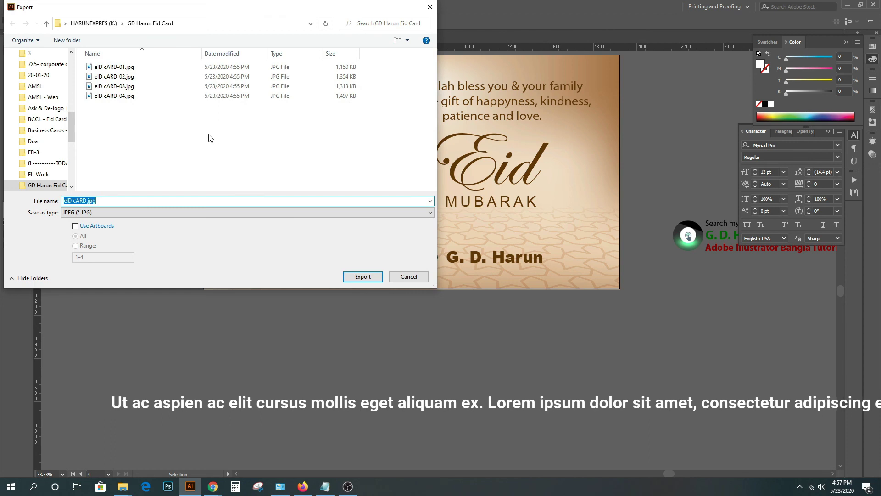
{"action": "left_click", "coordinate": [75, 226]}
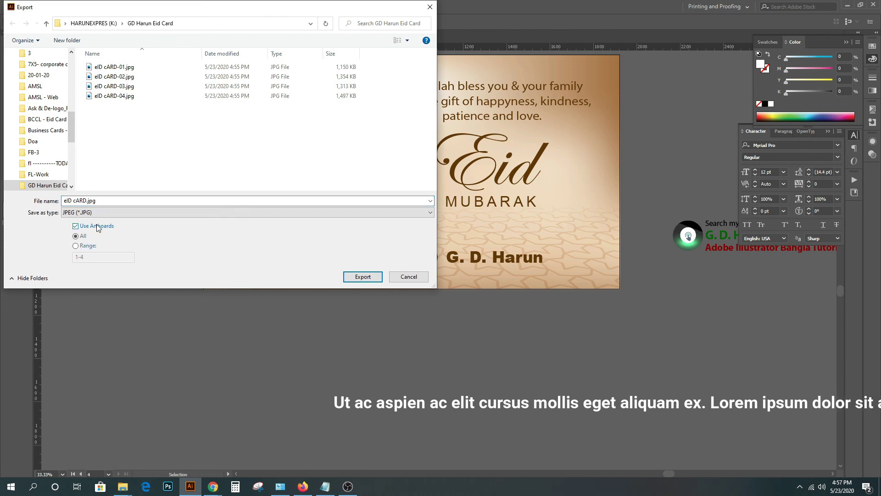
{"action": "left_click", "coordinate": [361, 276]}
{"action": "left_click", "coordinate": [411, 230]}
{"action": "left_click", "coordinate": [407, 241]}
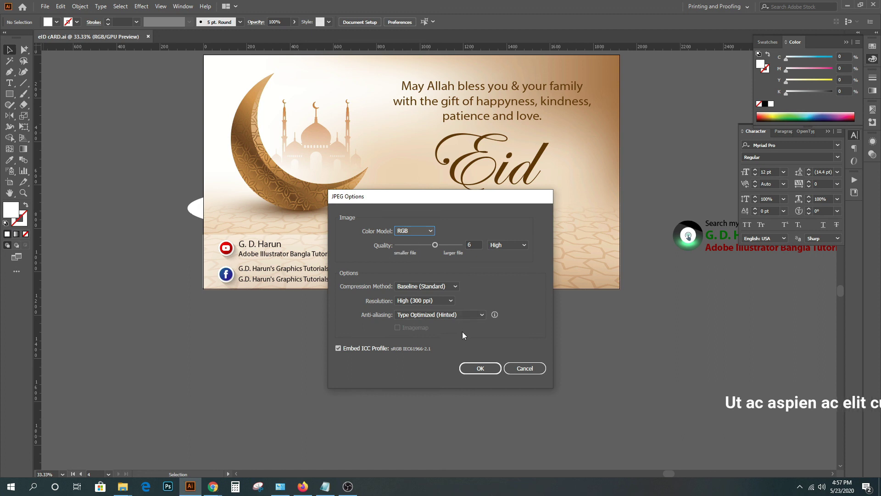
{"action": "left_click", "coordinate": [474, 370]}
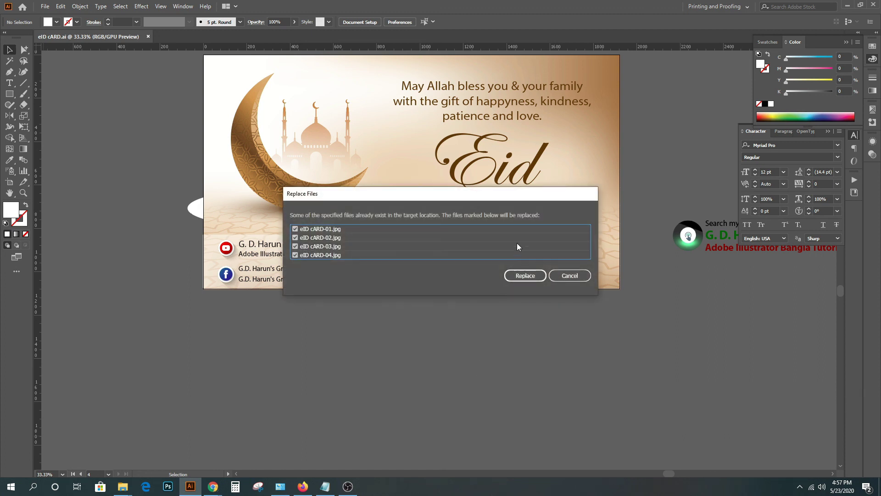
{"action": "left_click", "coordinate": [524, 274]}
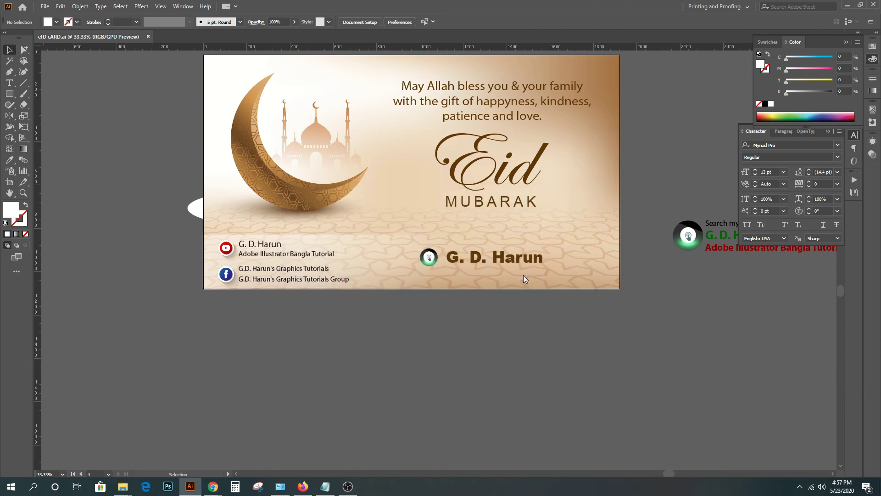